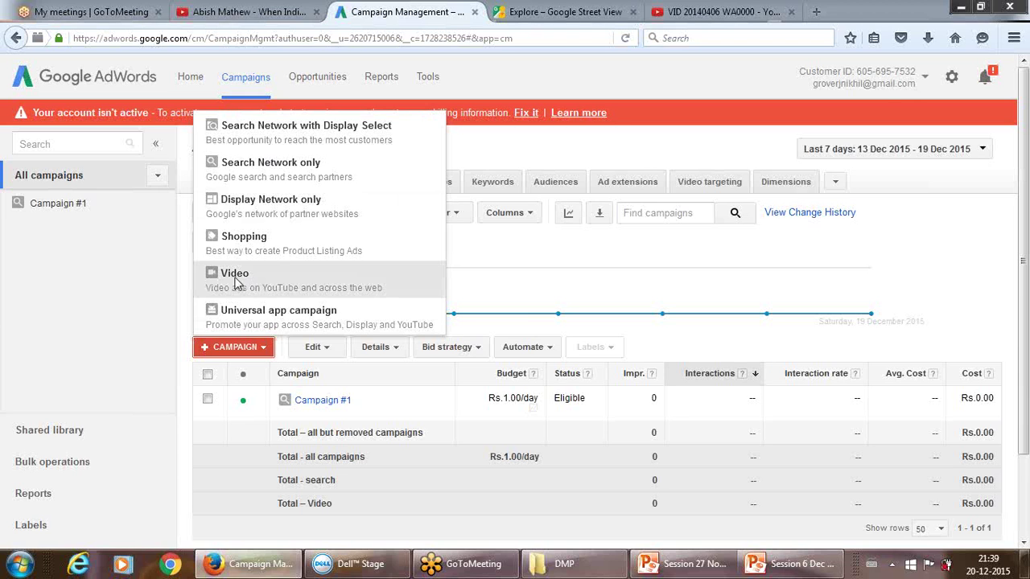
Step: Try to start a new Video campaign and place the cursor in its name field
click(237, 278)
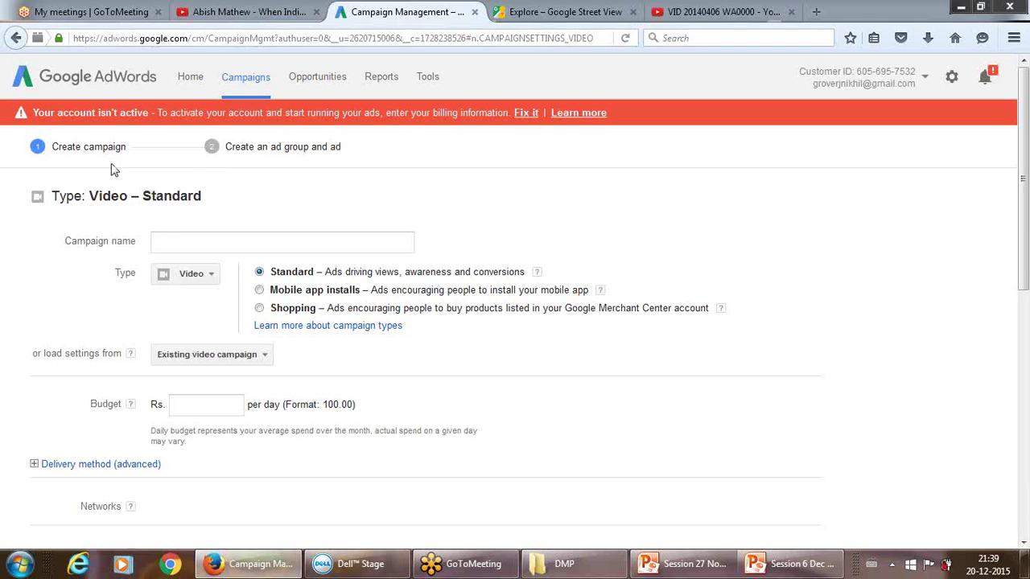
click(162, 238)
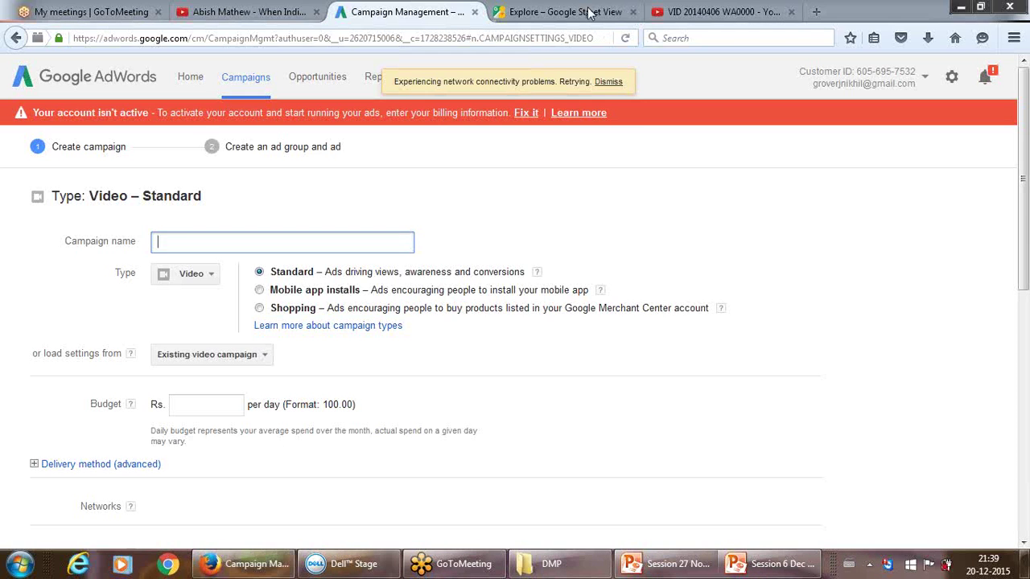
click(441, 12)
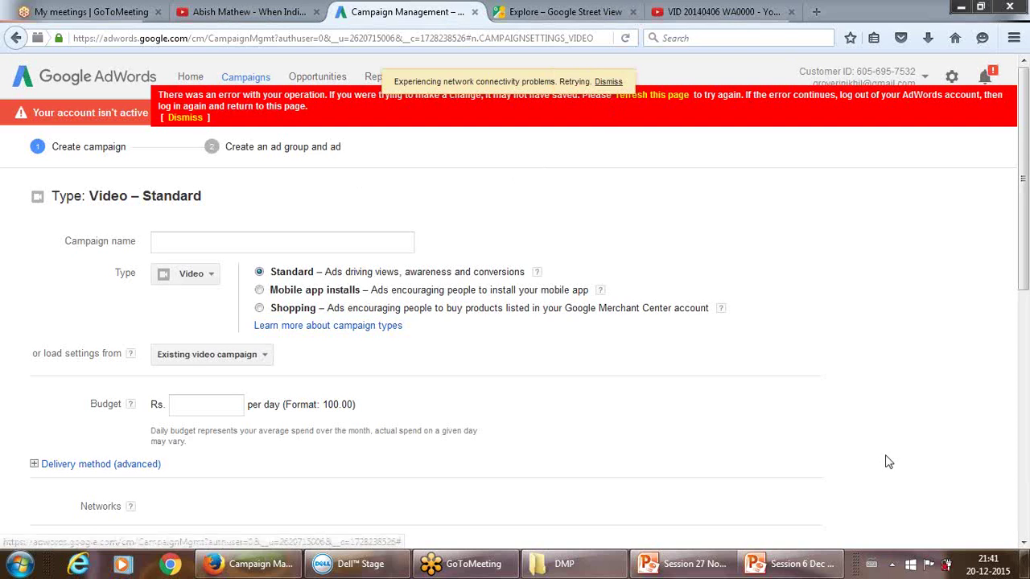
Step: Connect the computer to the DIGISOL wireless network and check that connection's status
click(891, 564)
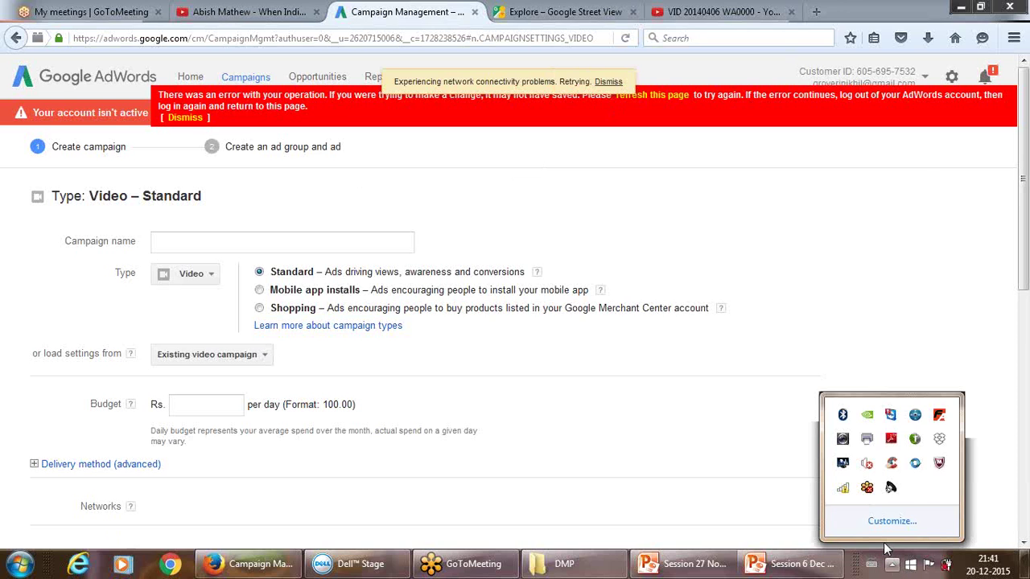
click(842, 488)
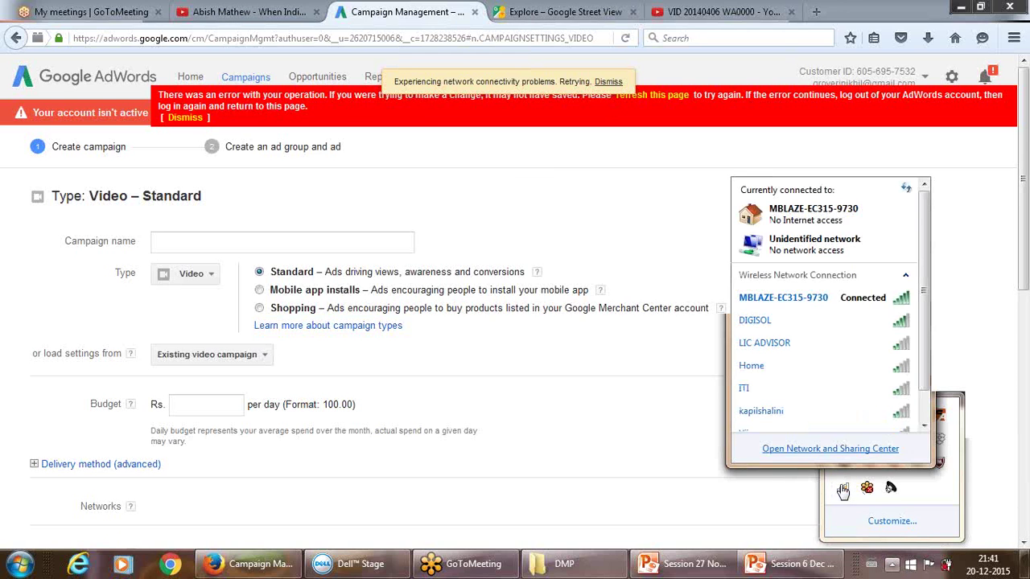
click(839, 322)
click(880, 345)
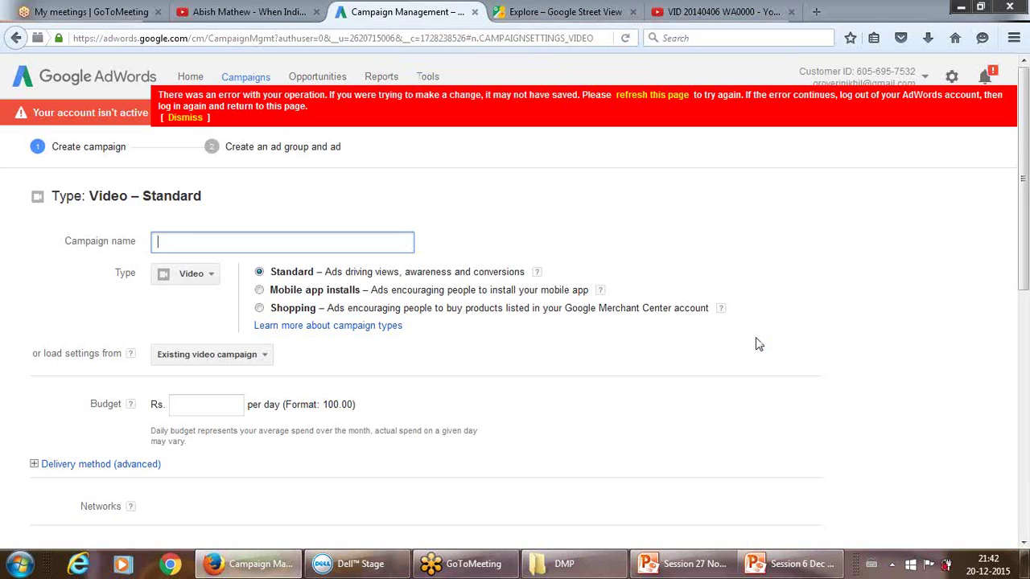
click(892, 566)
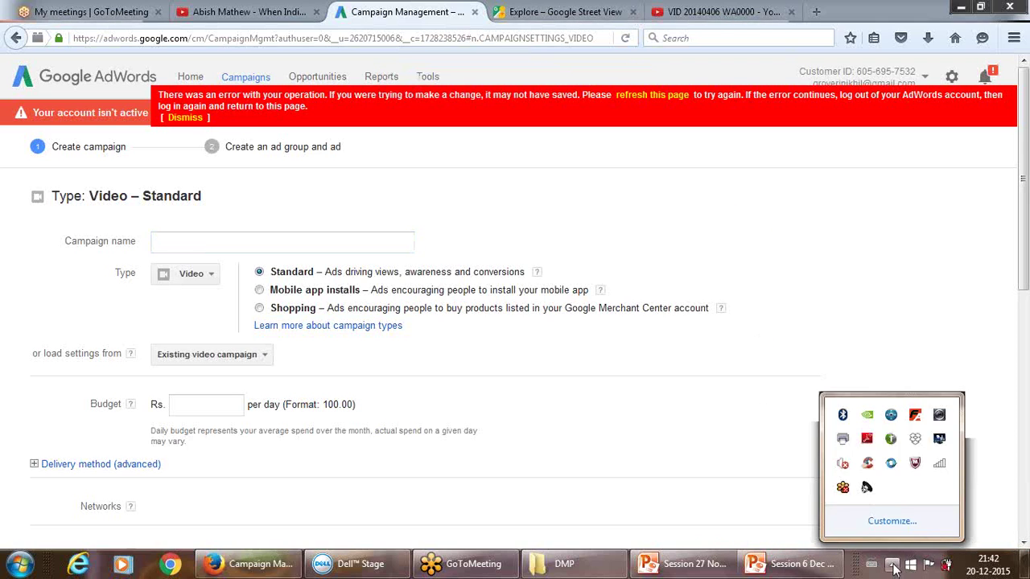
click(941, 465)
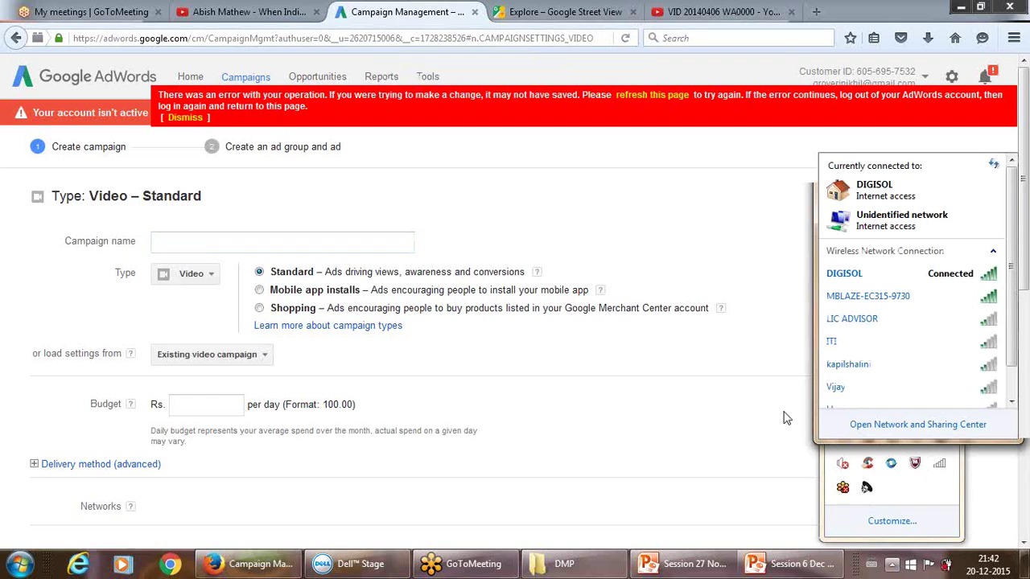
mouse_move(855, 320)
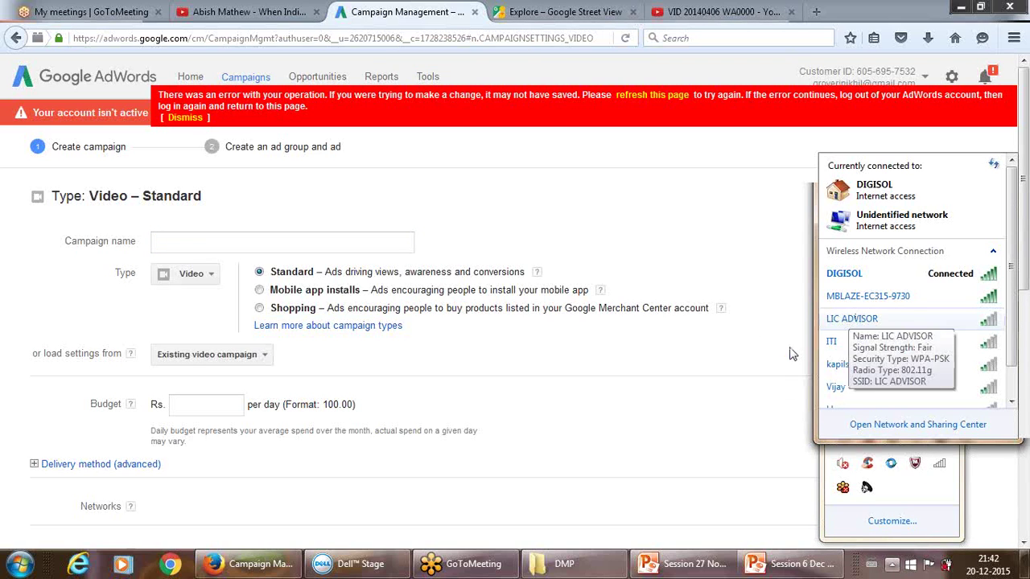
click(734, 447)
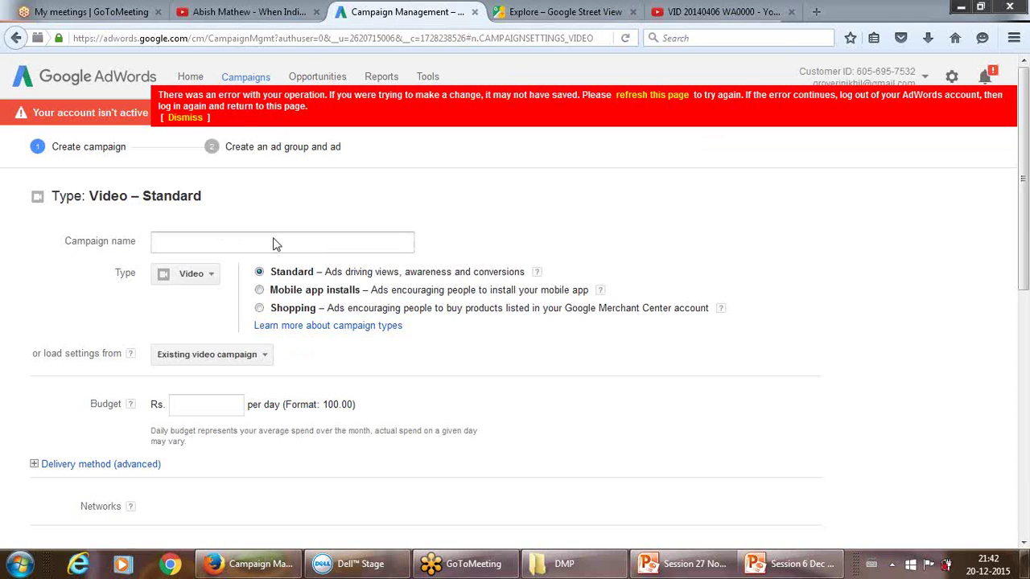
Step: Abandon the broken campaign form without saving and start a fresh Video campaign
click(210, 245)
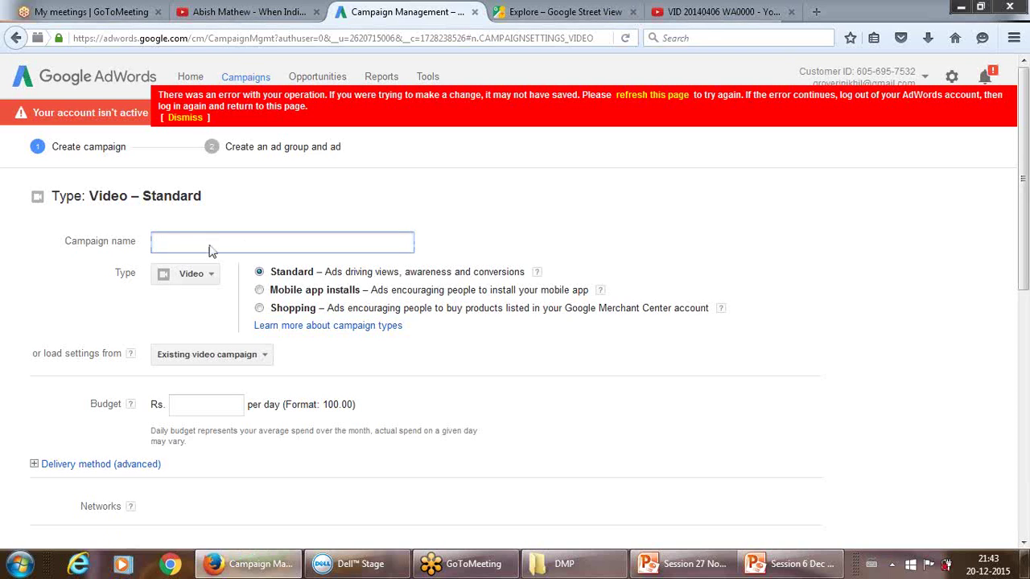
click(245, 77)
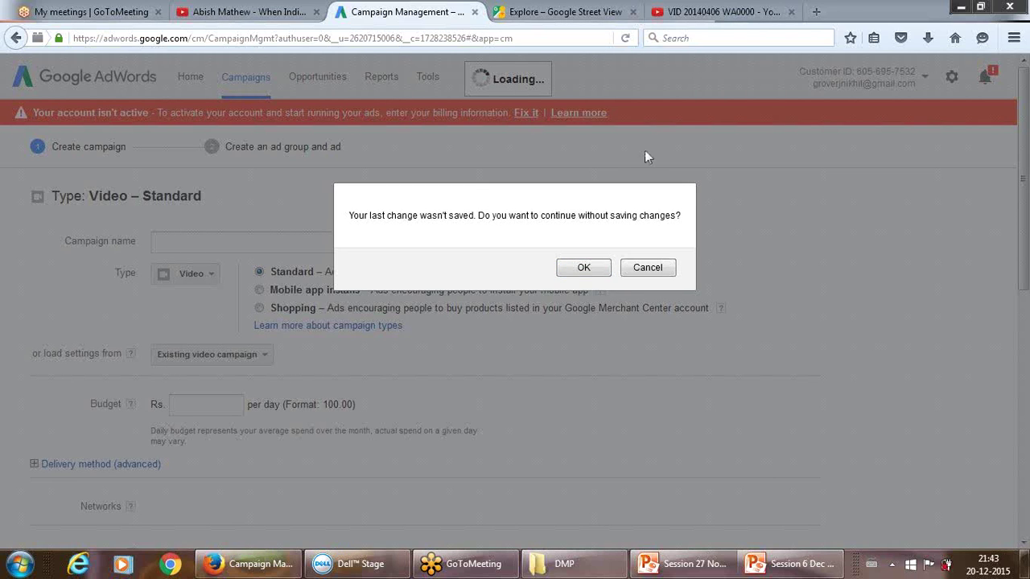
click(589, 268)
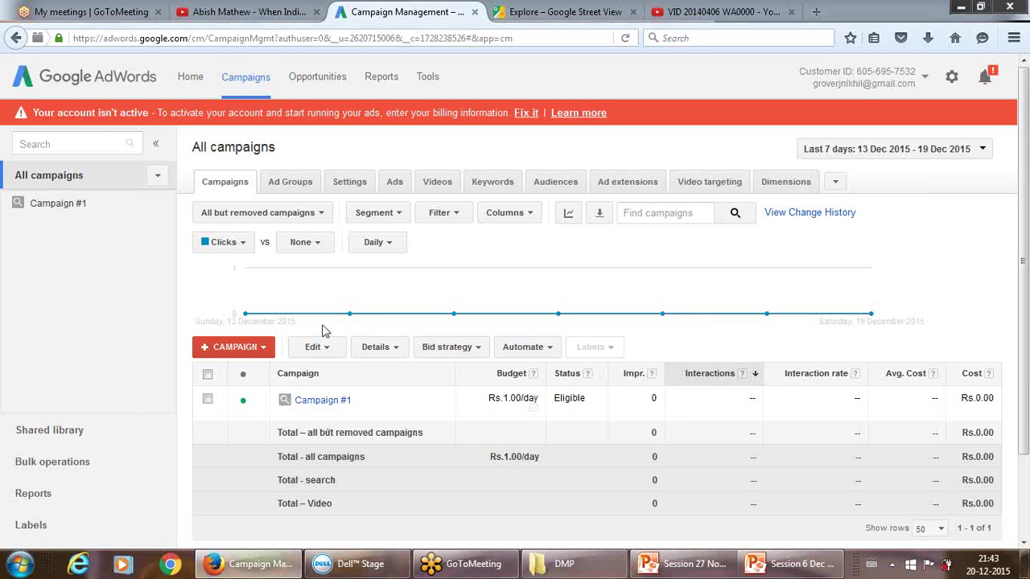
click(258, 352)
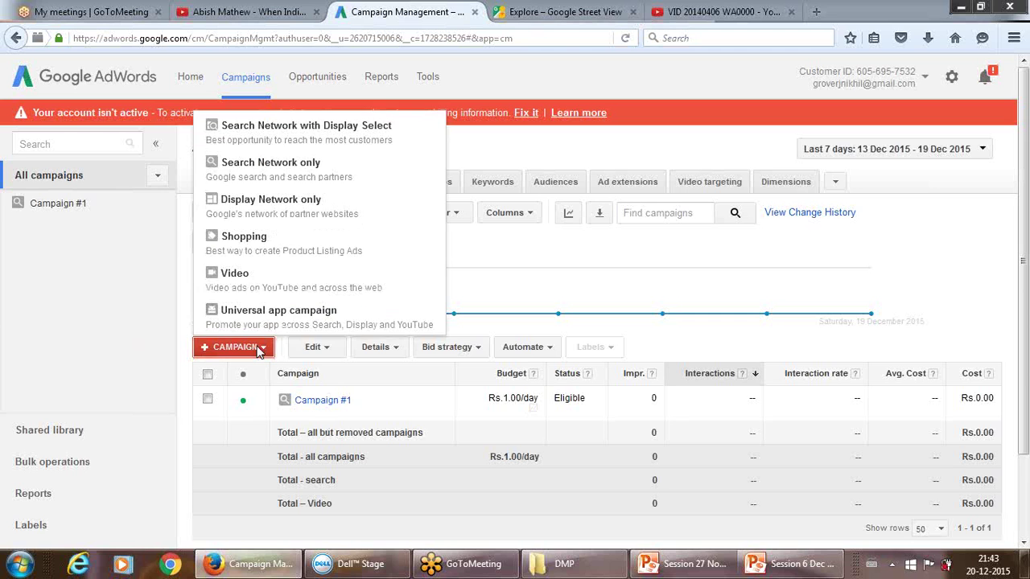
click(258, 277)
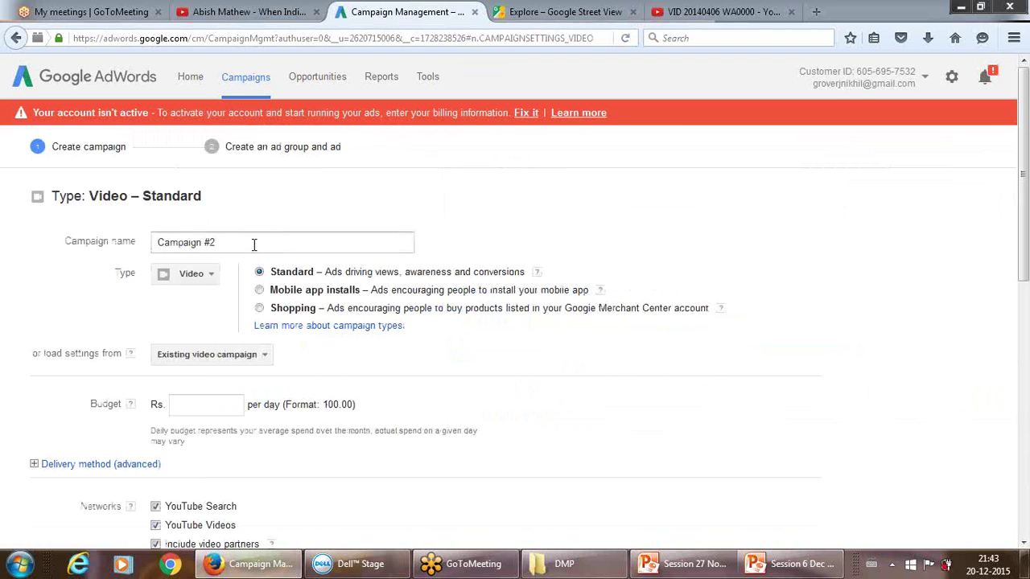
Step: Clear the default campaign name and try a replacement starting with "Tea"
click(253, 244)
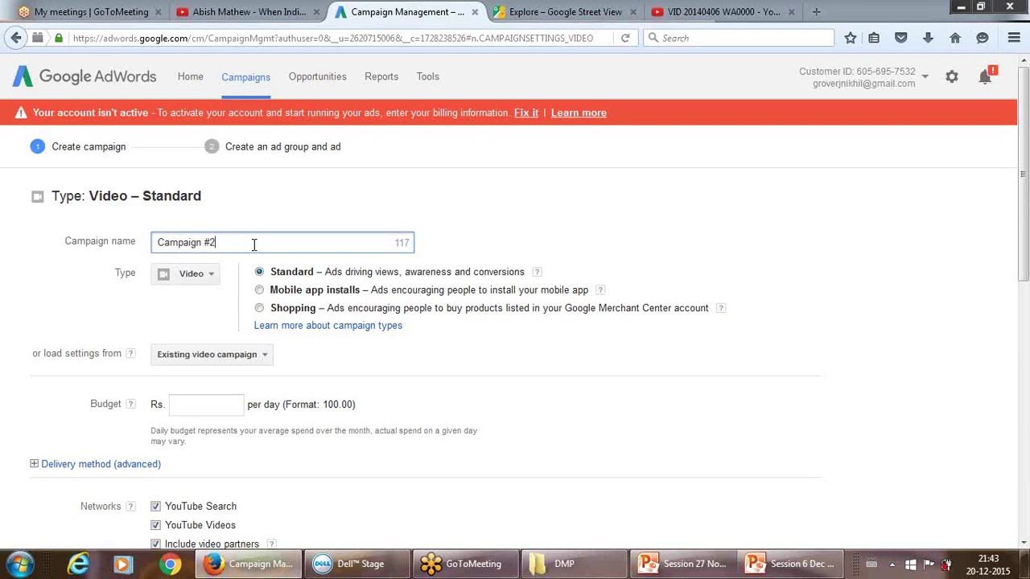
key(BackSpace)
key(BackSpace)
key(BackSpace)
key(BackSpace)
key(BackSpace)
key(BackSpace)
key(BackSpace)
key(BackSpace)
key(BackSpace)
key(BackSpace)
key(BackSpace)
text(Tea)
key(BackSpace)
key(BackSpace)
text(ea)
key(BackSpace)
key(BackSpace)
key(BackSpace)
key(BackSpace)
Step: Search Google in a new tab for "google adwords" and refine the query to "google adwords login"
click(694, 10)
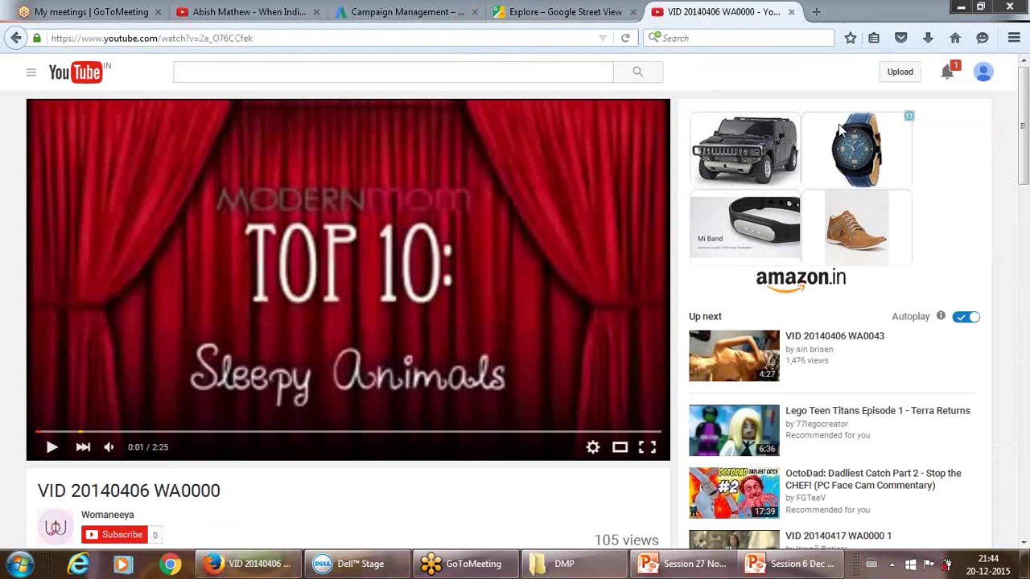
click(816, 11)
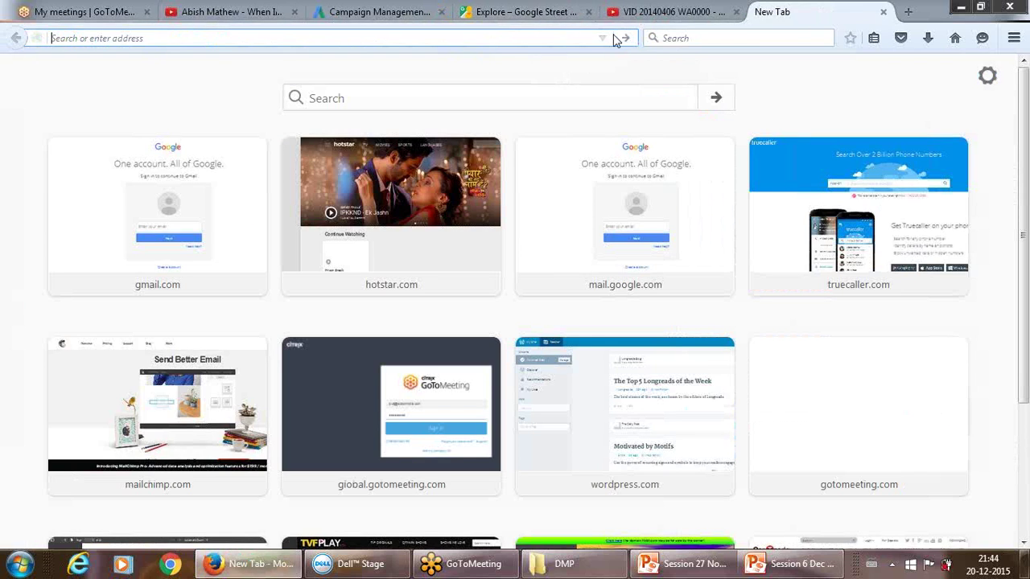
text(g)
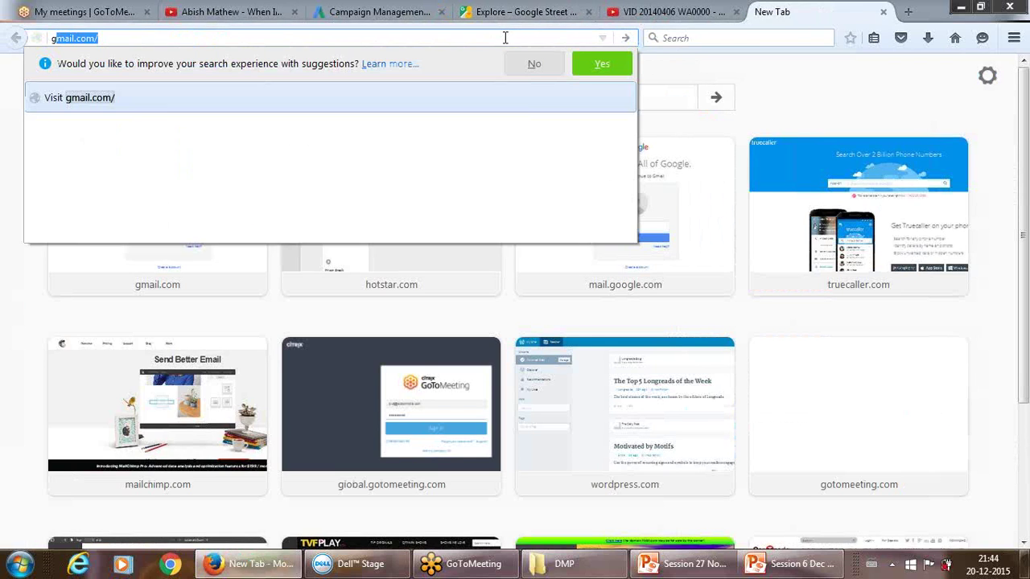
text(oogle ad)
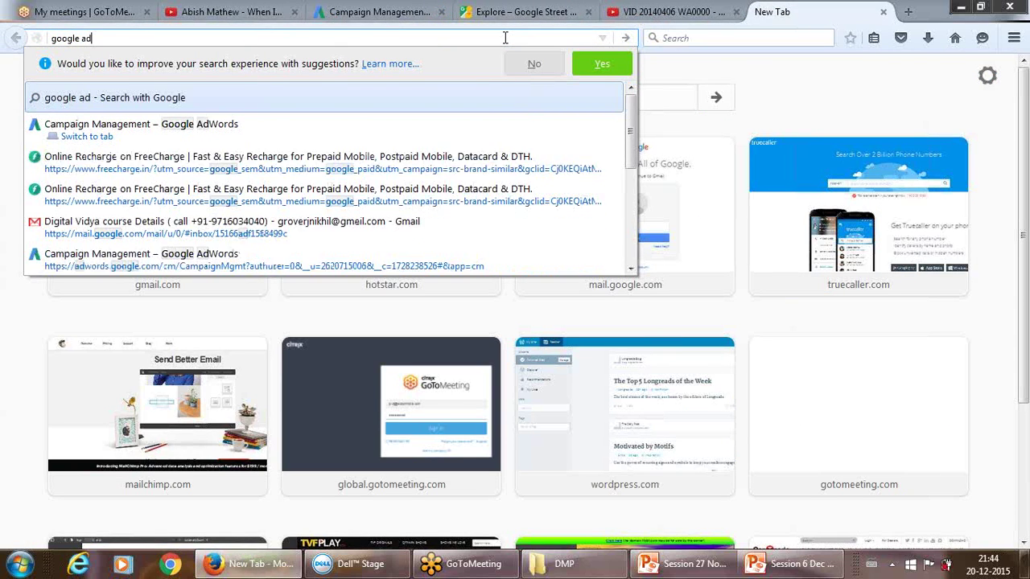
text(words)
key(Return)
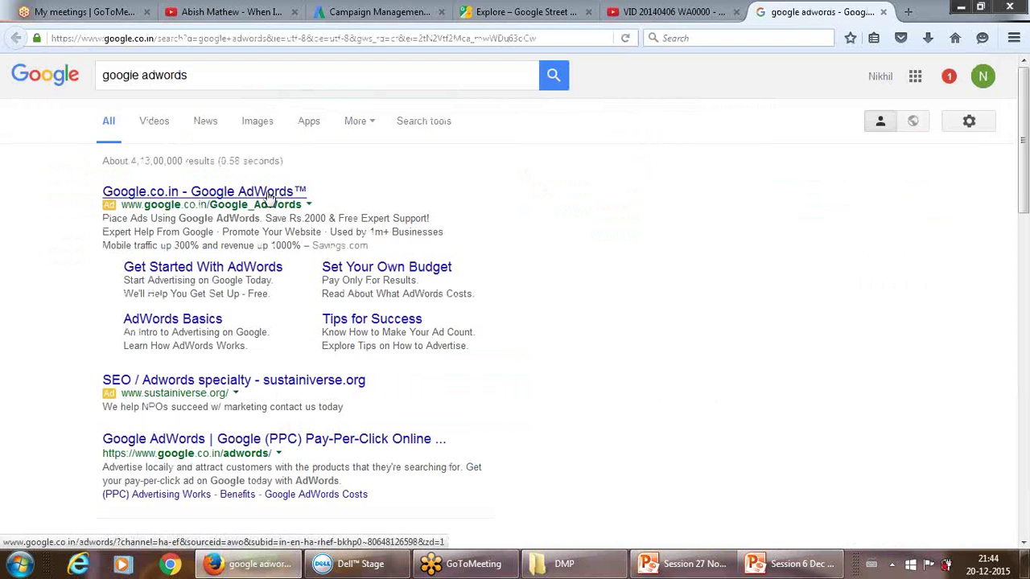
click(255, 89)
text(l)
text(ogin)
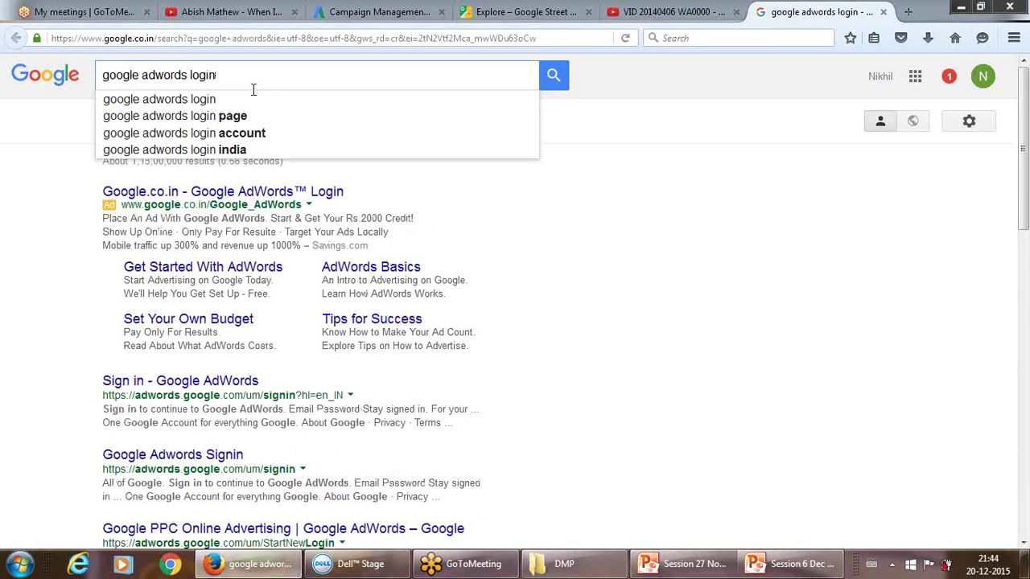
key(Return)
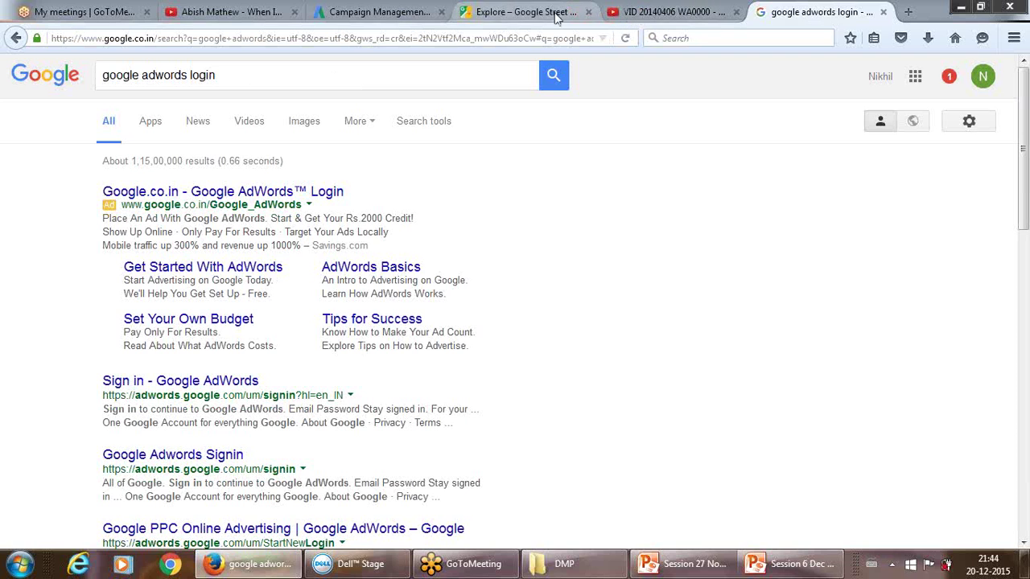
Step: Return to the AdWords page, leave the unfinished campaign form without saving and open the account's Home overview
click(366, 23)
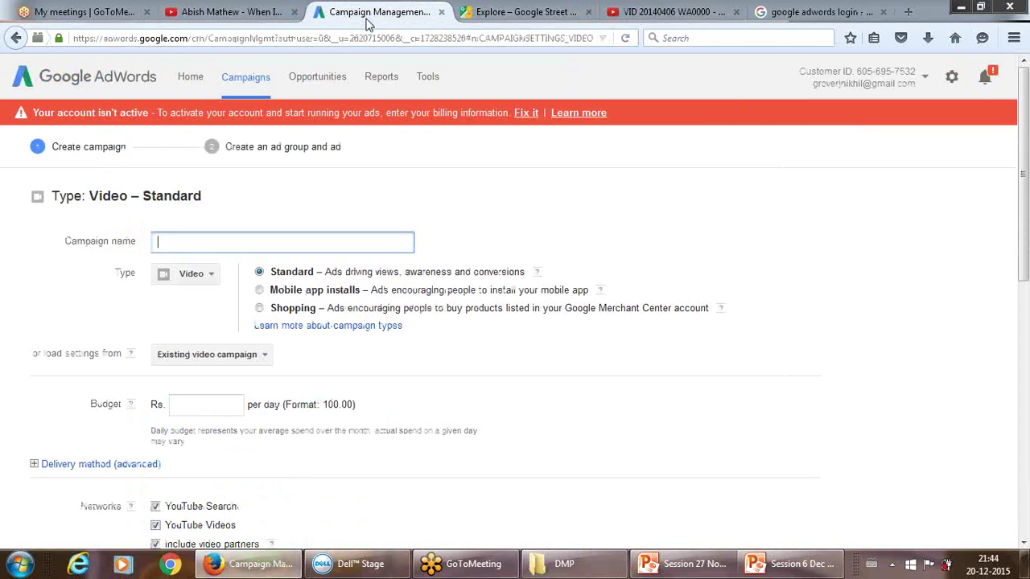
click(231, 85)
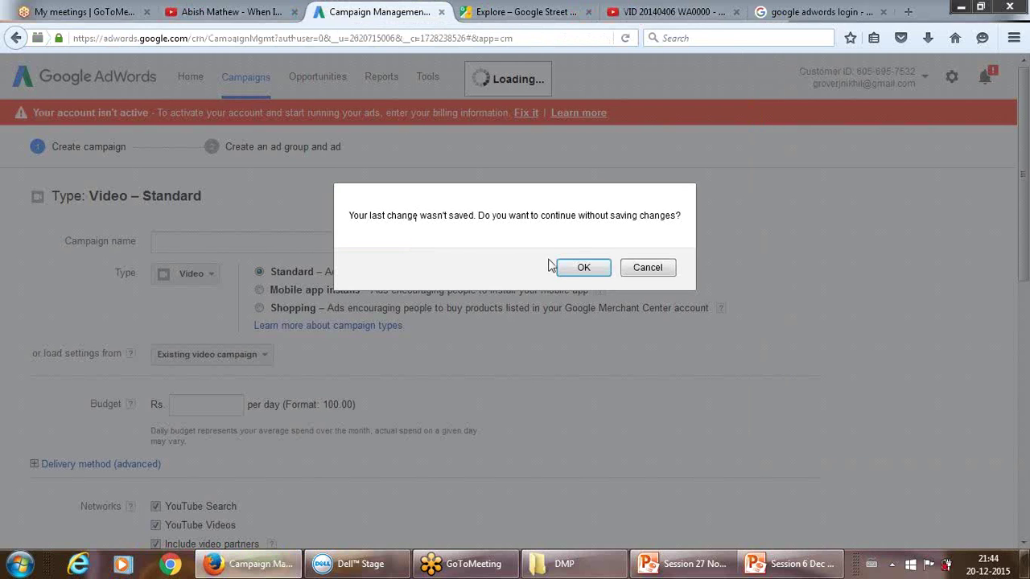
click(579, 268)
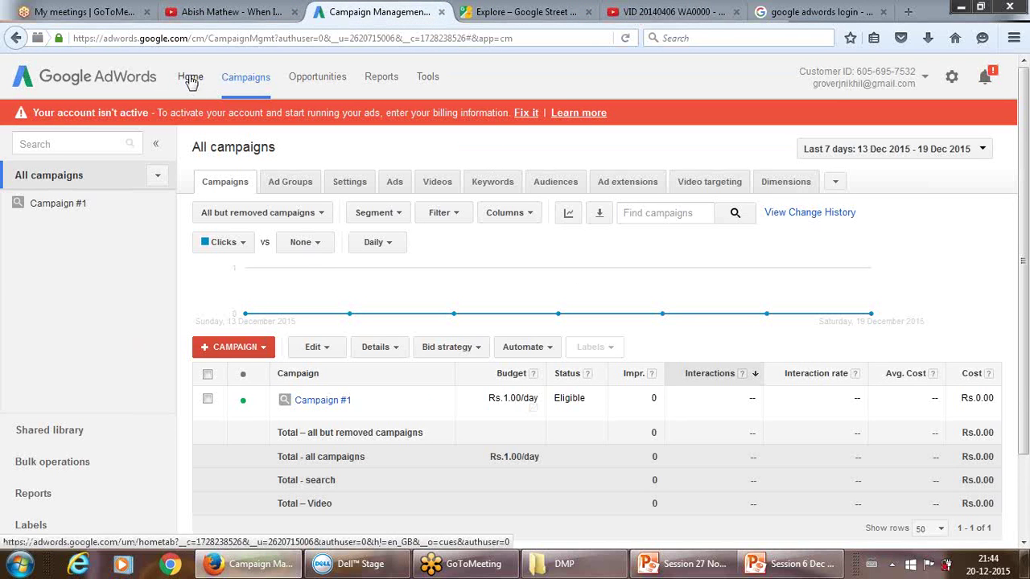
click(191, 79)
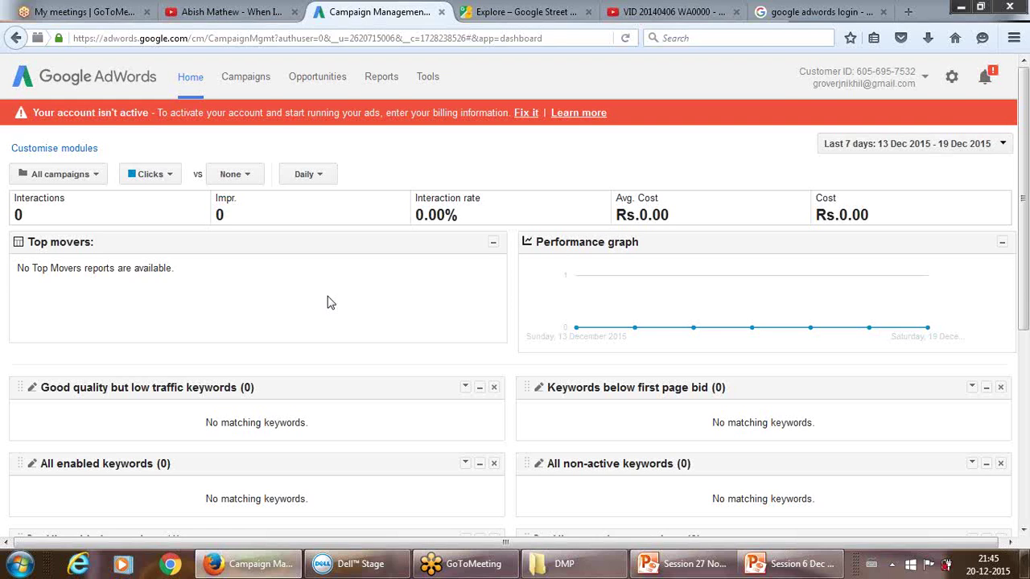
Step: Start a new Video campaign from the list of all campaigns
click(257, 80)
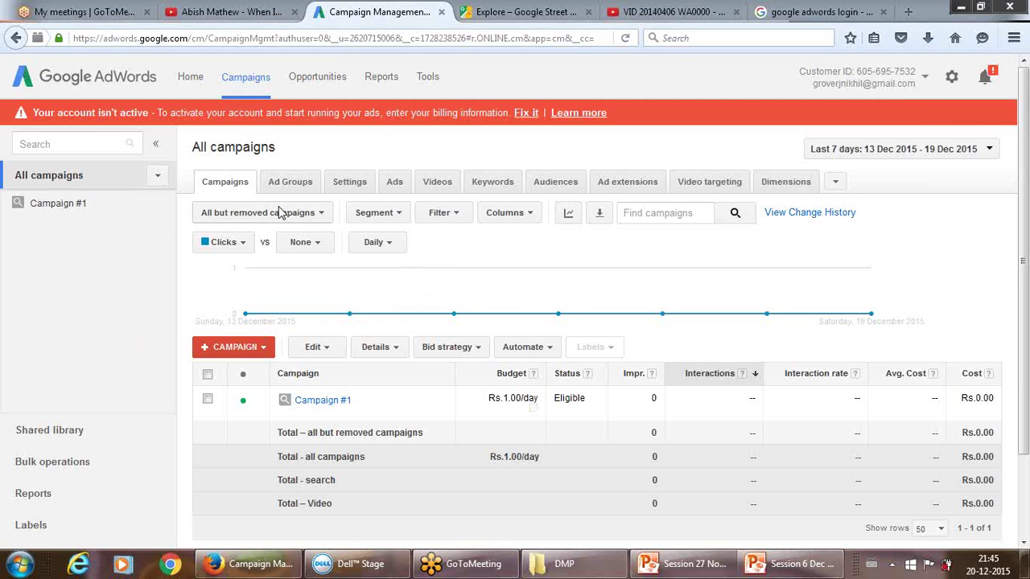
click(237, 347)
click(254, 286)
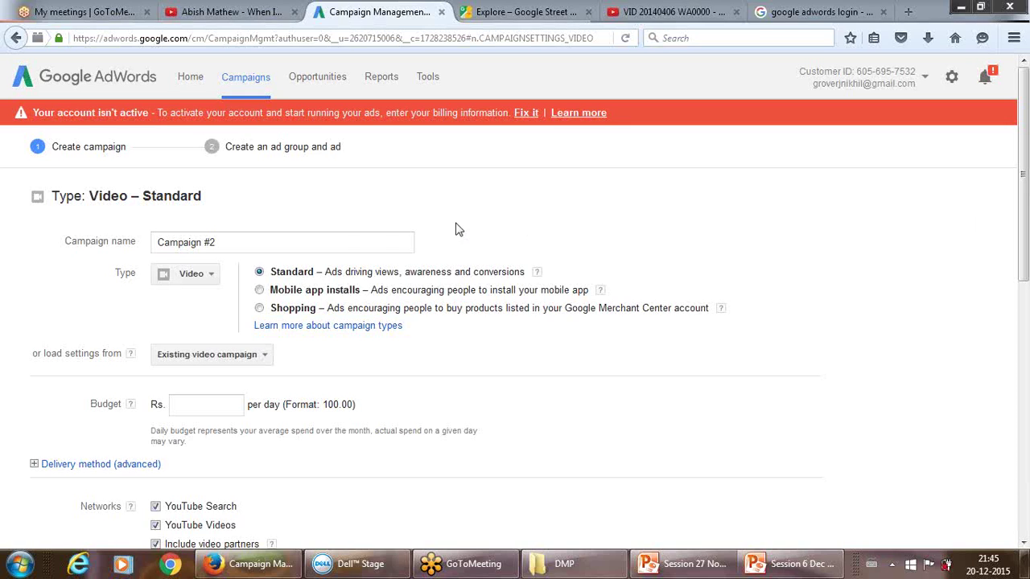
Step: Replace the default campaign name with "Tea Selling Dec Campaign"
click(344, 240)
key(BackSpace)
key(BackSpace)
key(BackSpace)
key(BackSpace)
key(BackSpace)
key(BackSpace)
key(BackSpace)
key(BackSpace)
key(BackSpace)
key(BackSpace)
key(BackSpace)
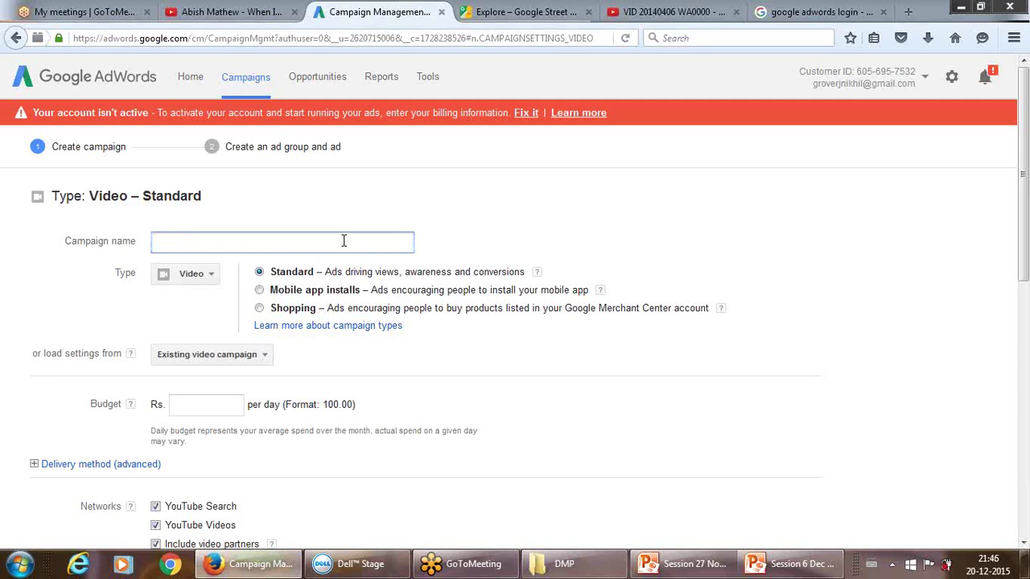
text(Tea)
text(Selling De)
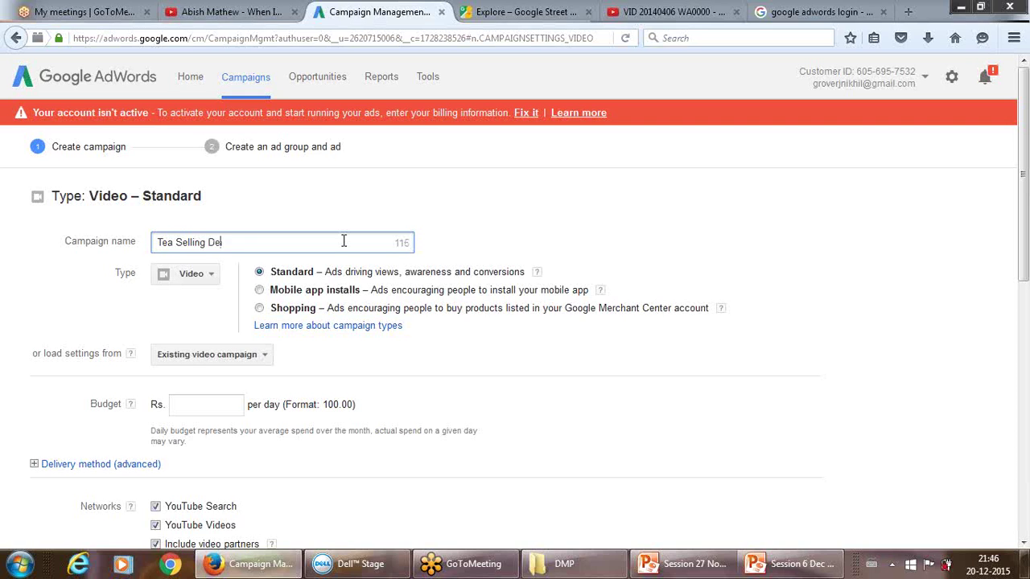
text(c Campaign)
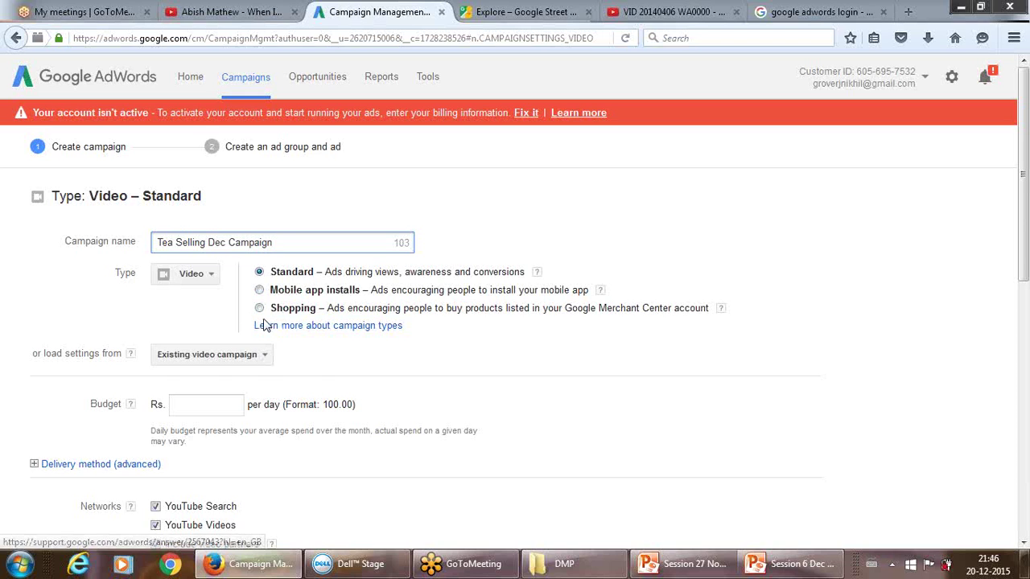
Step: Keep the campaign type as Video and set the daily budget to Rs. 300
click(210, 275)
click(209, 274)
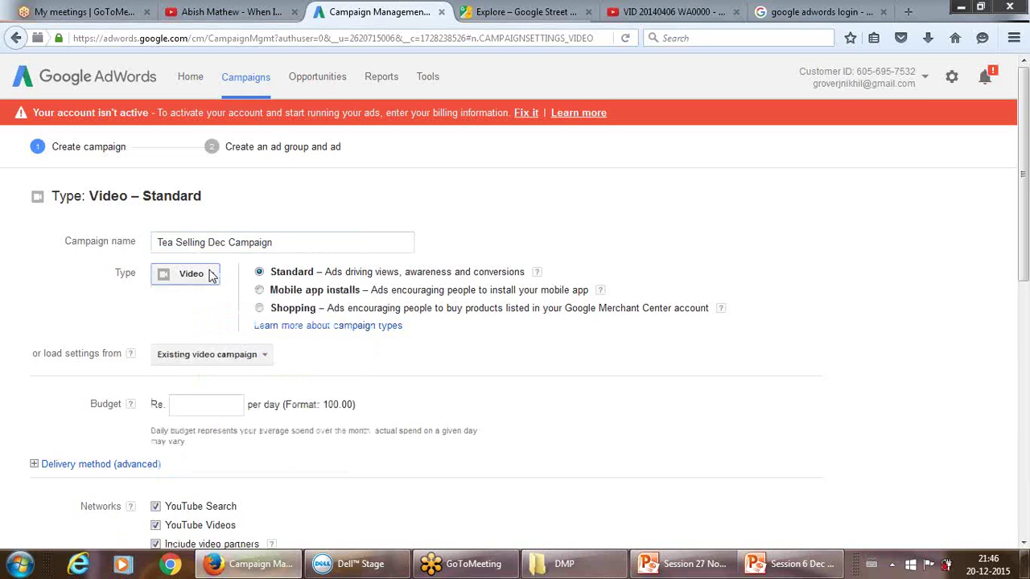
click(201, 404)
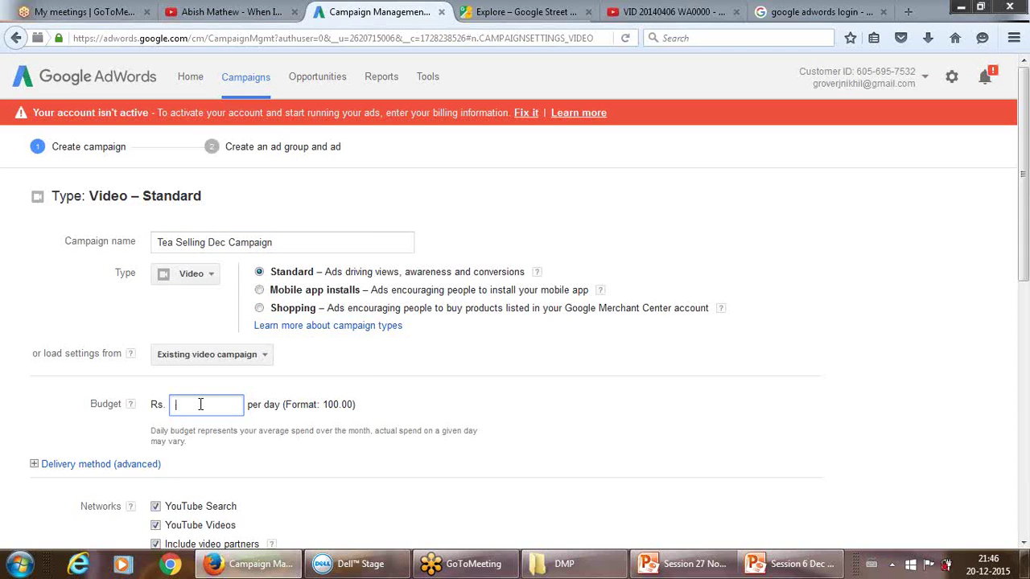
text(200)
key(BackSpace)
key(BackSpace)
key(BackSpace)
text(300)
click(529, 452)
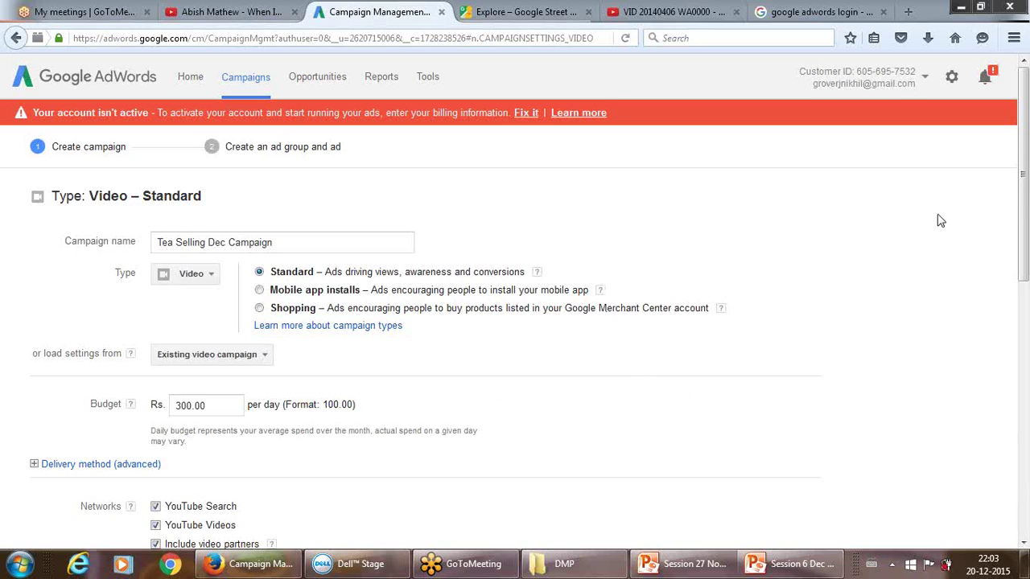
Step: Review the campaign's network options, switch to YouTube and search for "comedy club" to examine how ads appear in search results
drag(1024, 168, 1024, 219)
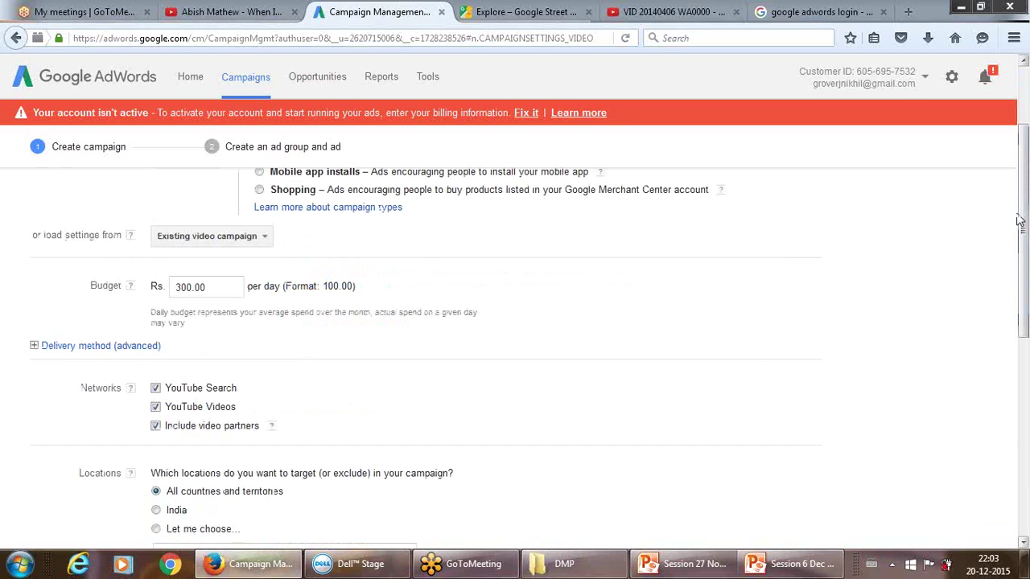
click(206, 287)
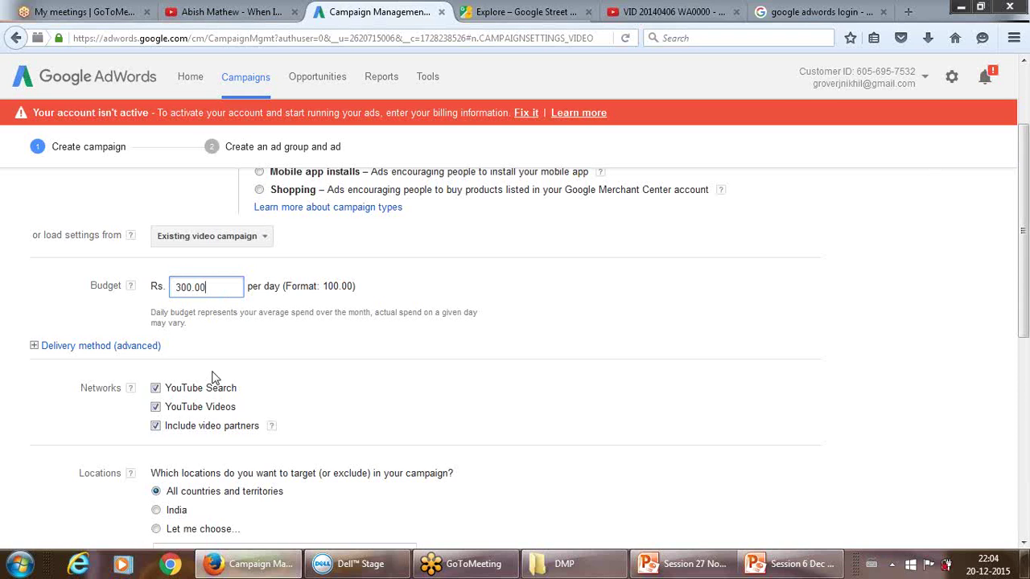
click(388, 399)
scroll(388, 399, down, 4)
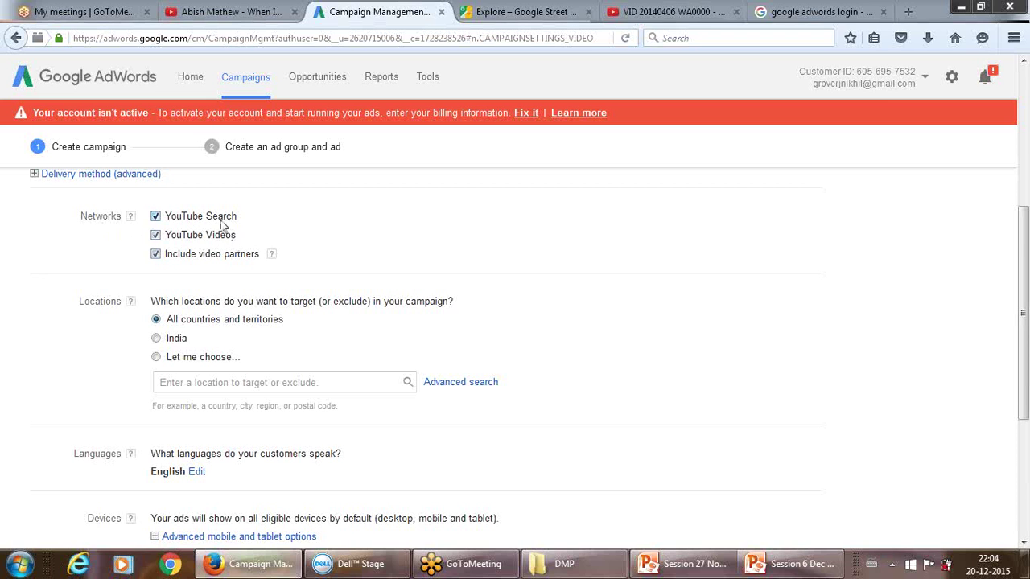
click(616, 12)
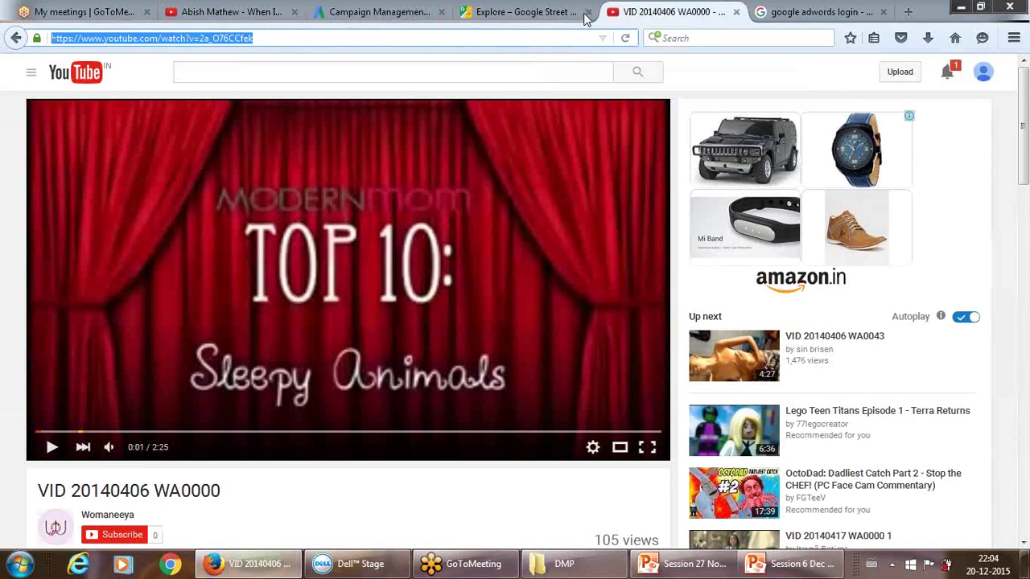
click(248, 10)
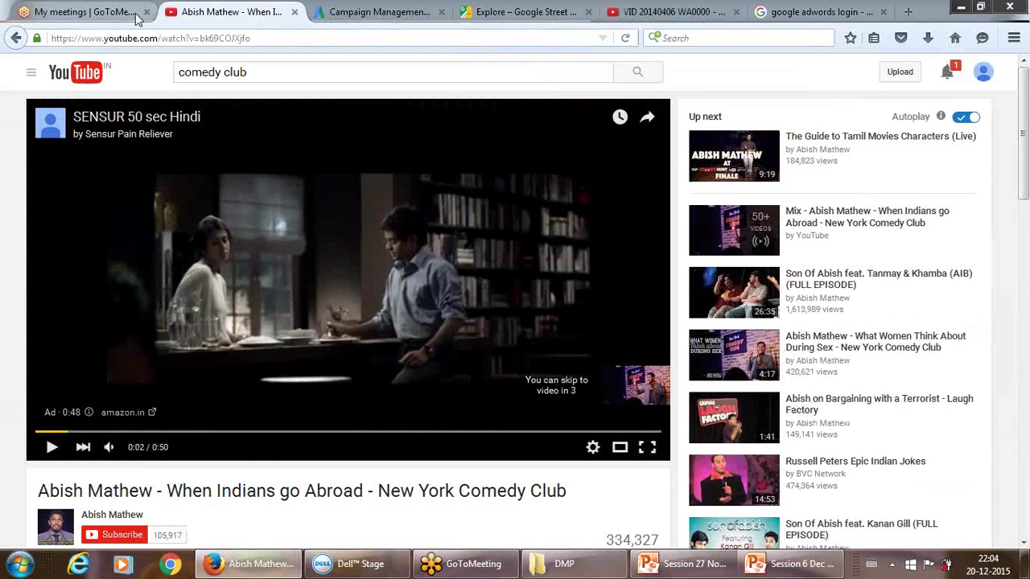
click(250, 75)
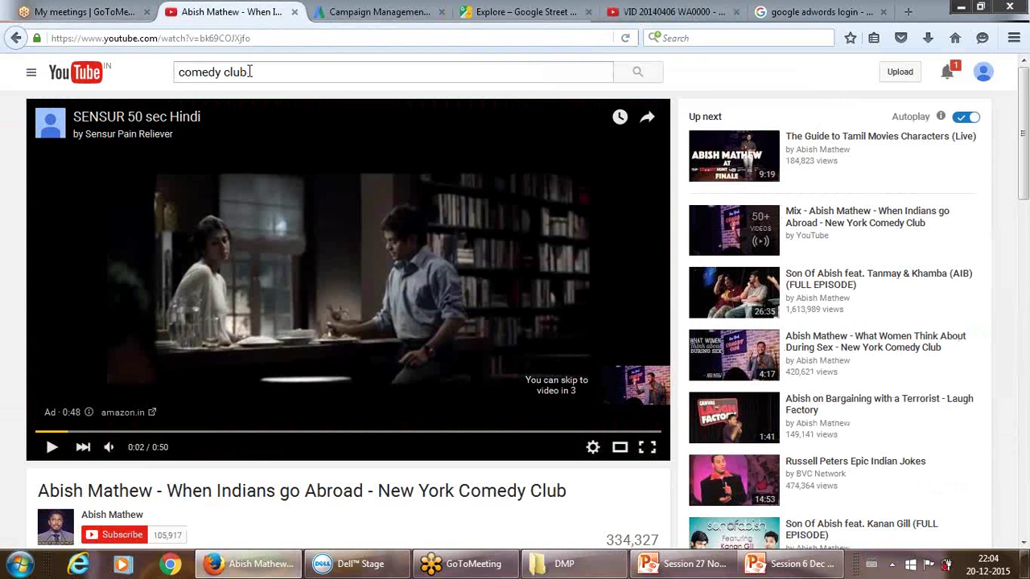
click(619, 77)
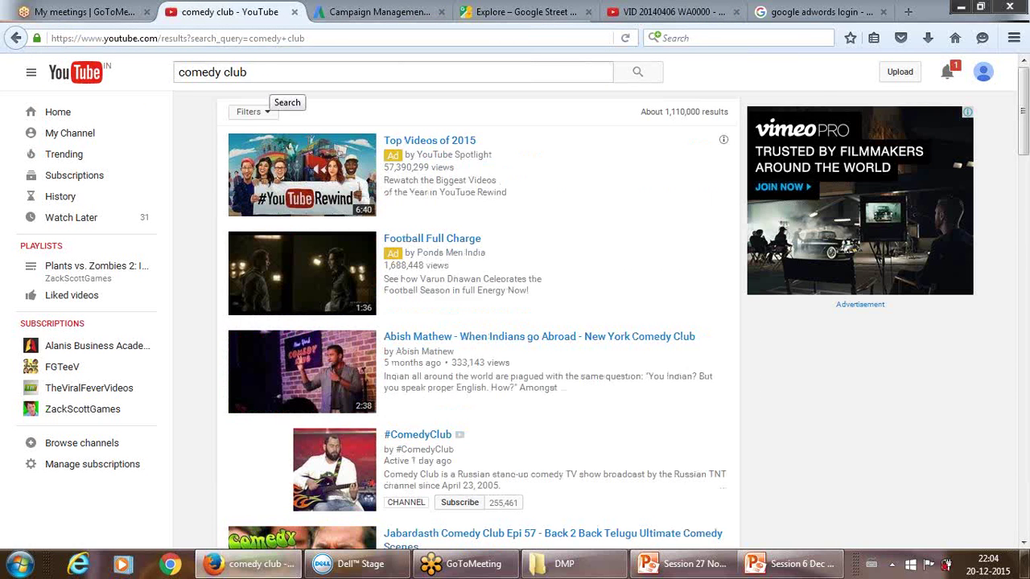
click(261, 68)
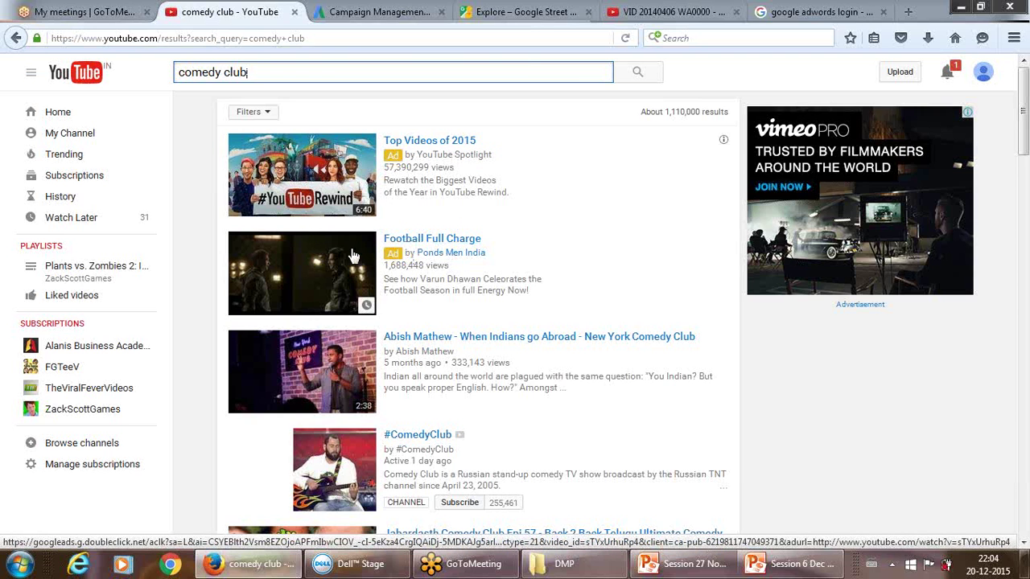
Step: Recheck the campaign's YouTube networks, open the "When Indians go Abroad - New York Comedy Club" video from the YouTube results and pause it
click(378, 11)
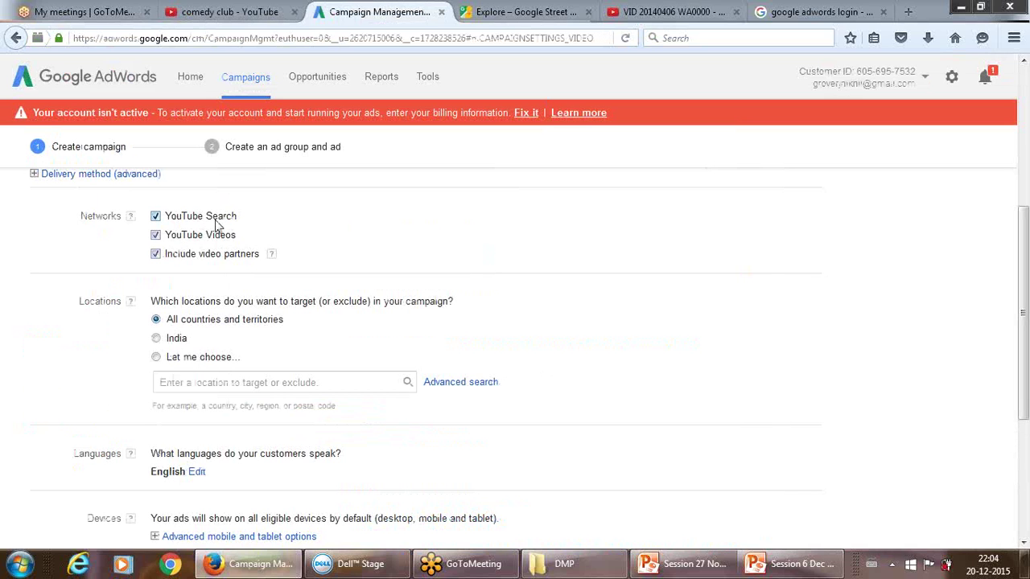
click(227, 9)
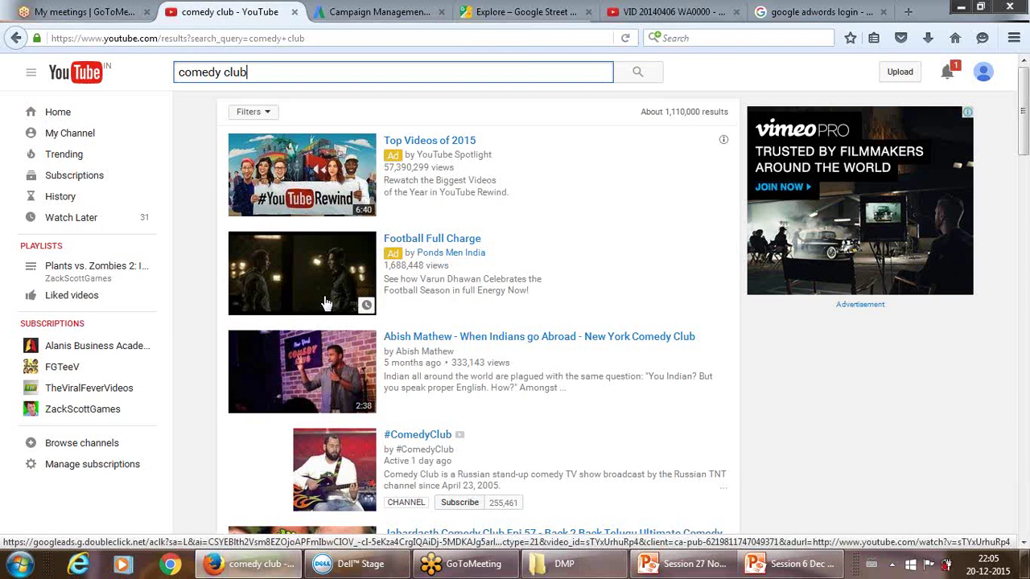
click(396, 344)
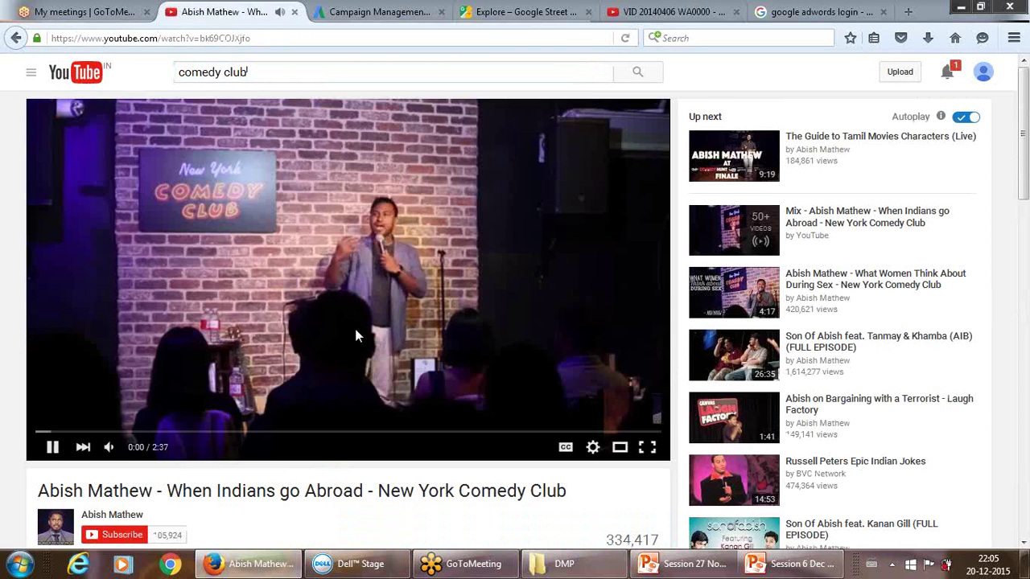
click(53, 448)
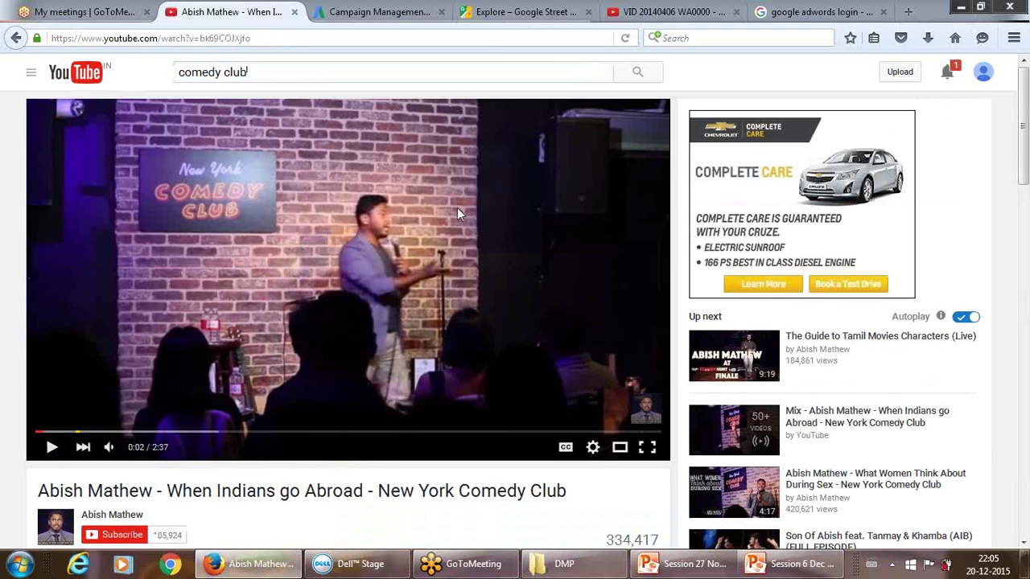
Step: Return to the AdWords campaign form and exclude video partners from the networks
click(384, 11)
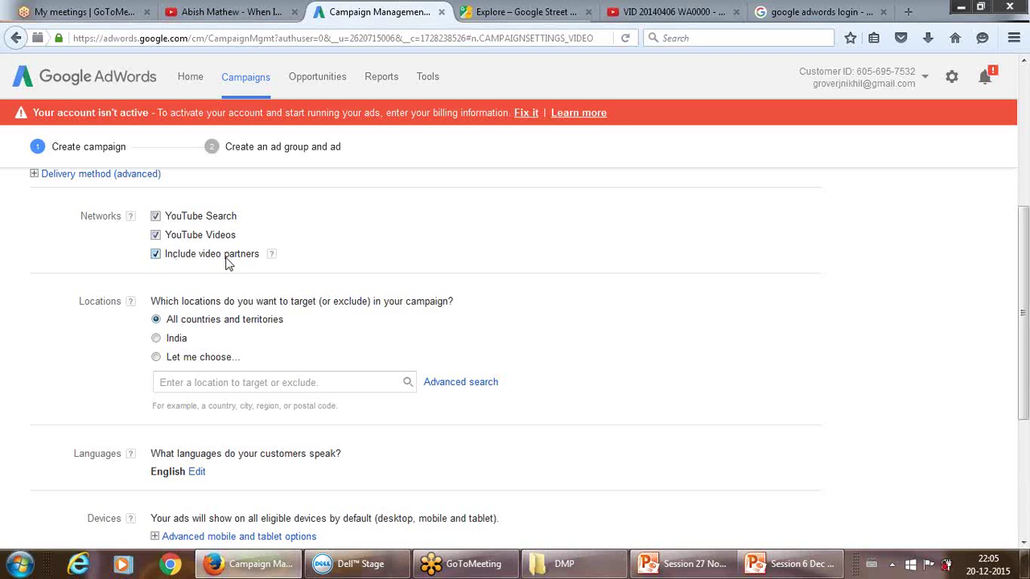
click(156, 254)
Step: Target custom locations by adding the cities New Delhi, New Delhi, India and Bakersfield, California, United States
click(180, 384)
text(n)
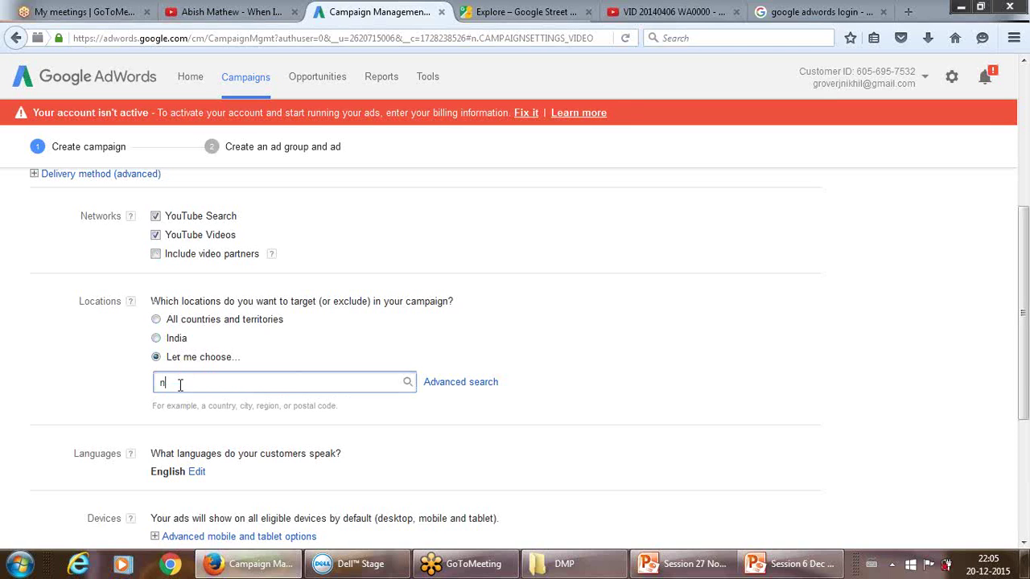
text(ew delhi)
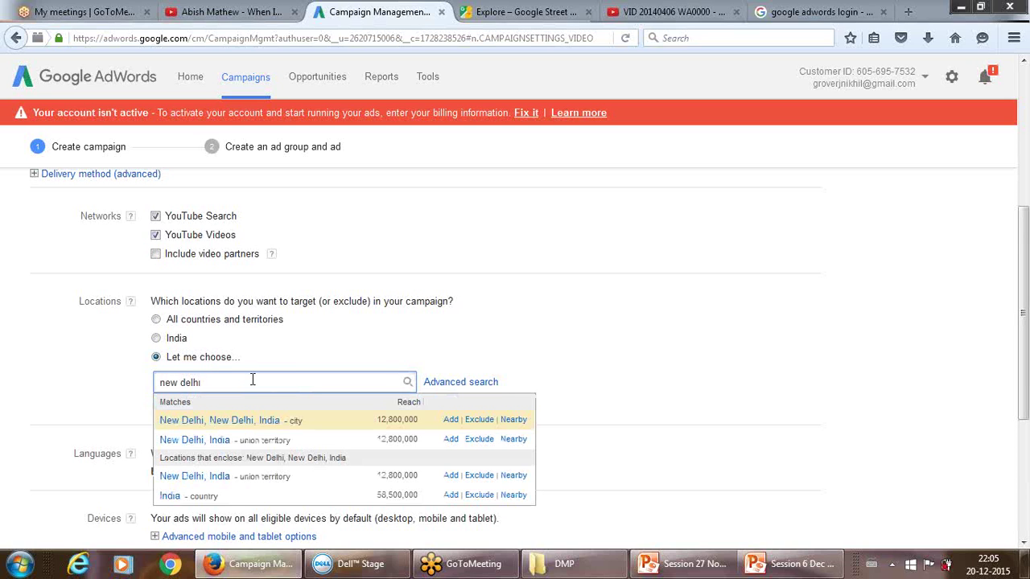
click(239, 422)
click(244, 421)
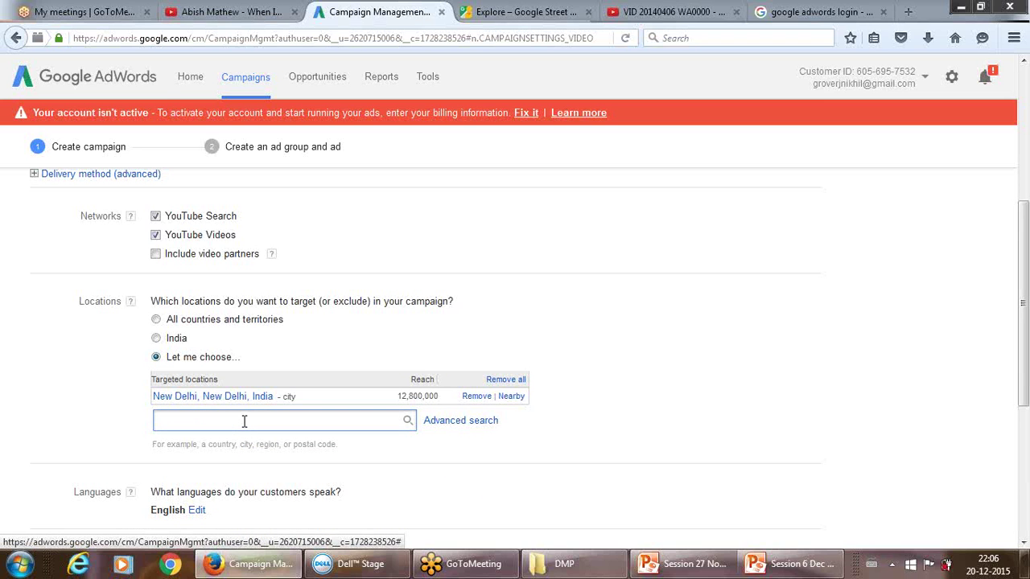
text(ba)
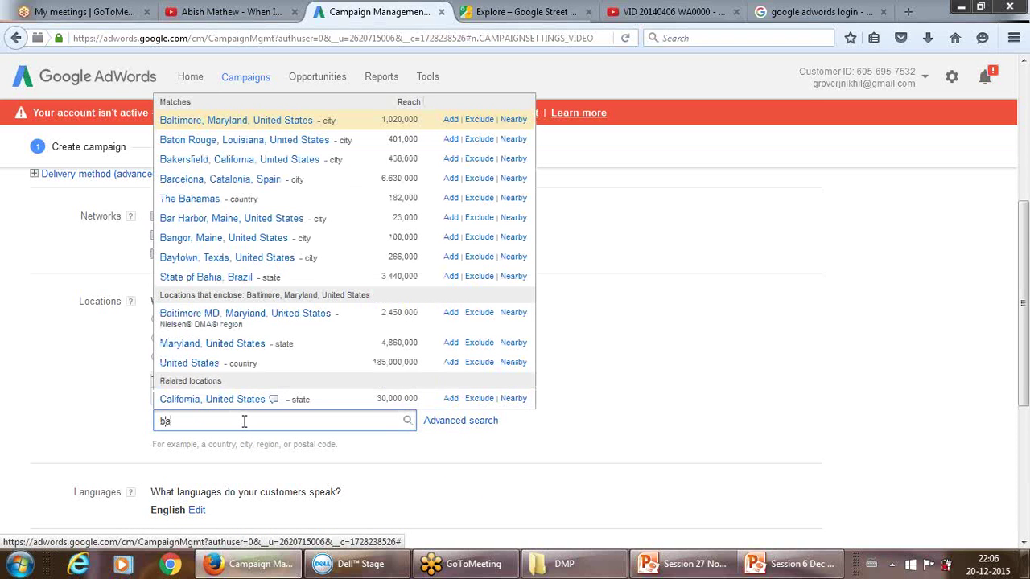
click(223, 159)
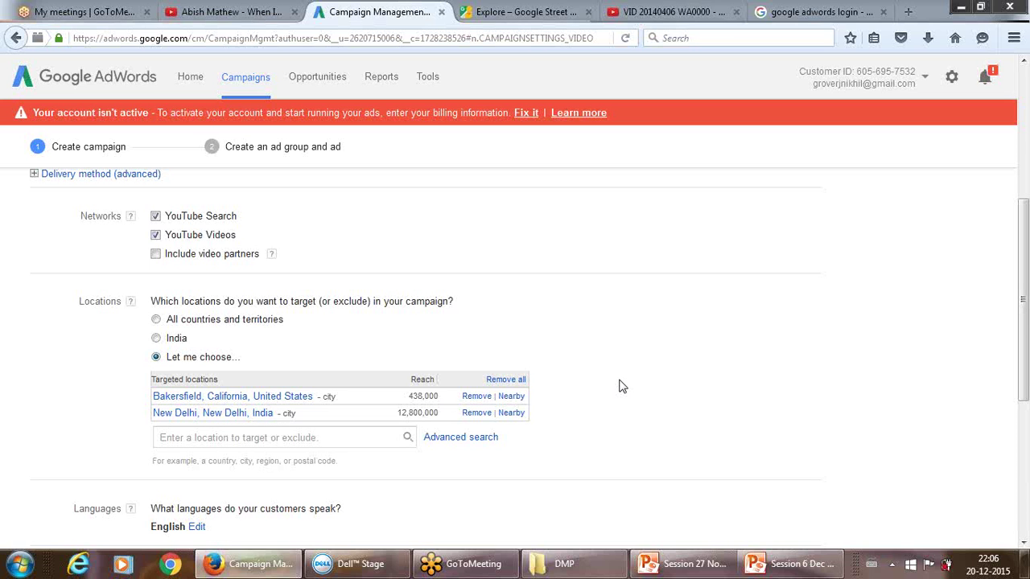
Step: Expand the campaign's advanced schedule settings and set the start date to 25 Dec 2015
scroll(632, 402, down, 6)
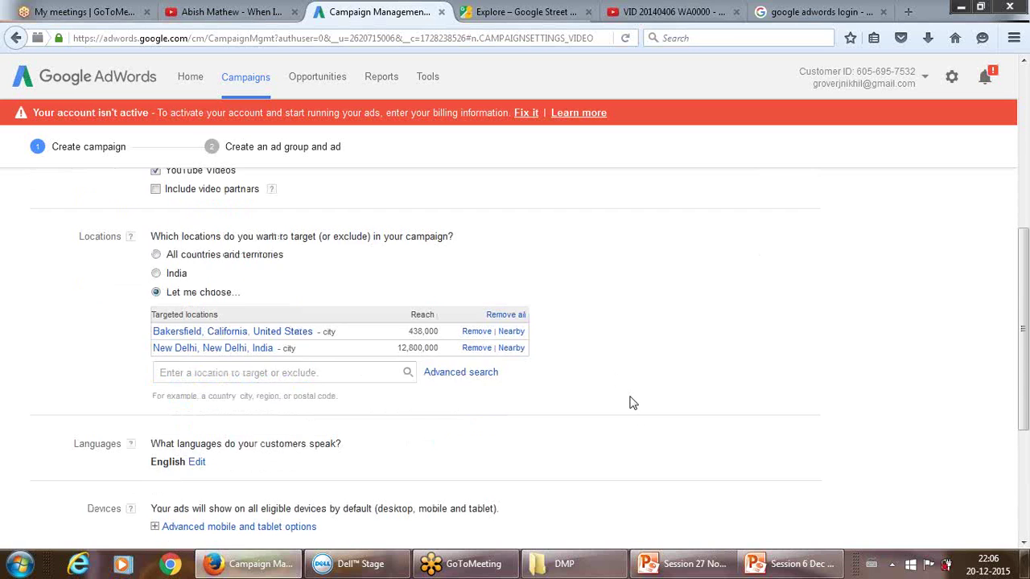
scroll(632, 403, up, 2)
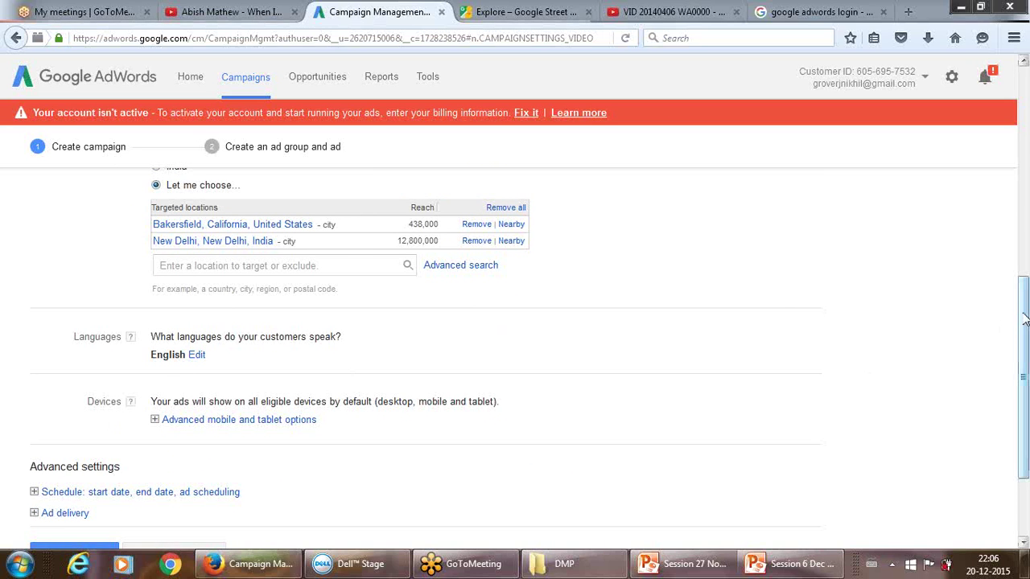
drag(1025, 320, 1025, 350)
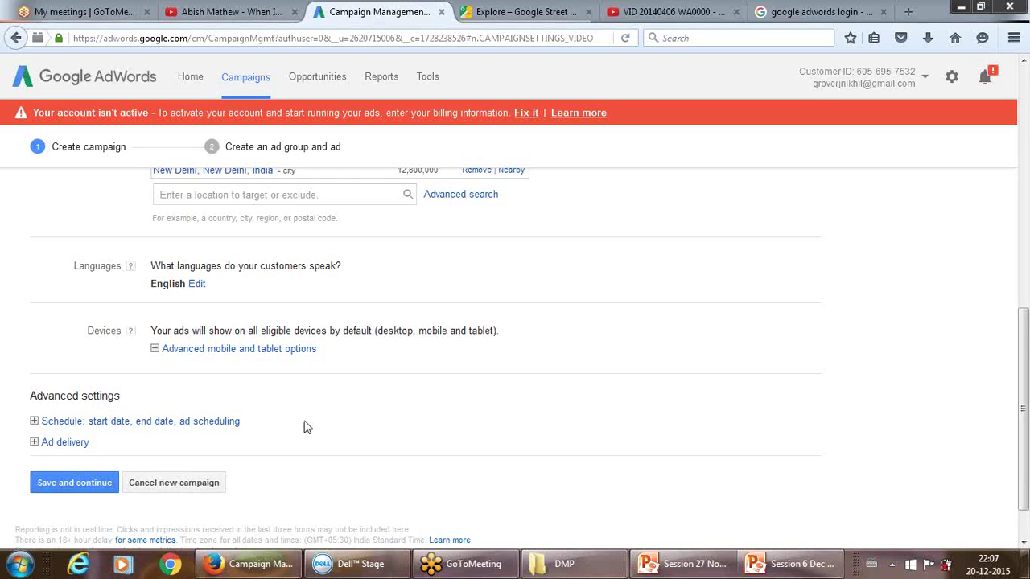
click(42, 422)
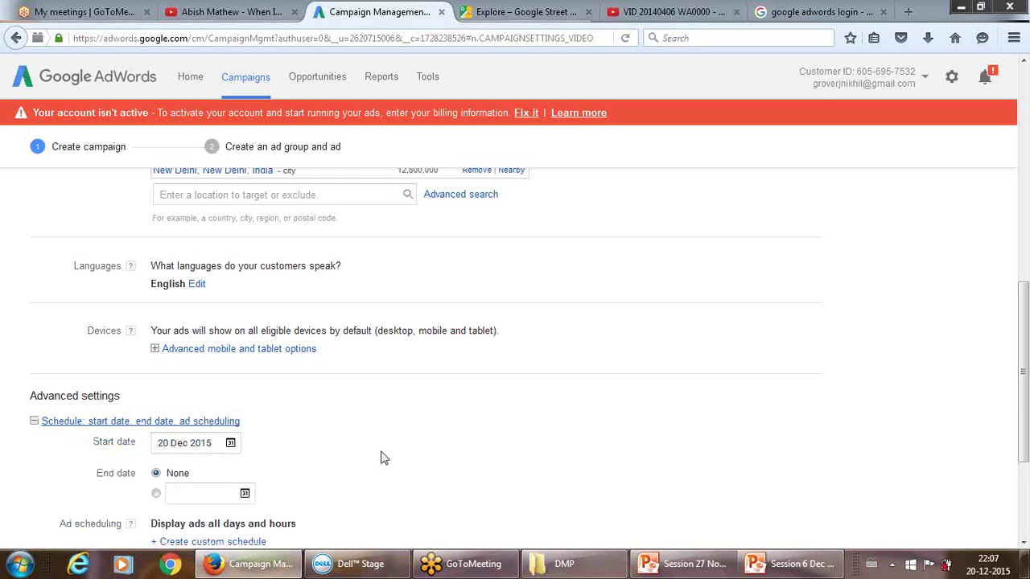
scroll(383, 458, down, 1)
scroll(383, 457, down, 2)
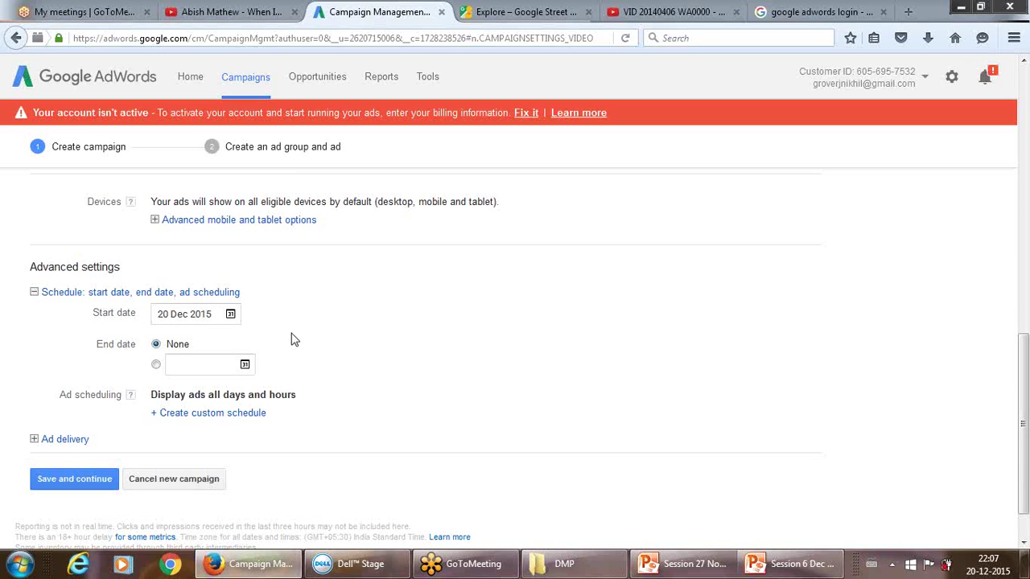
click(230, 314)
click(230, 314)
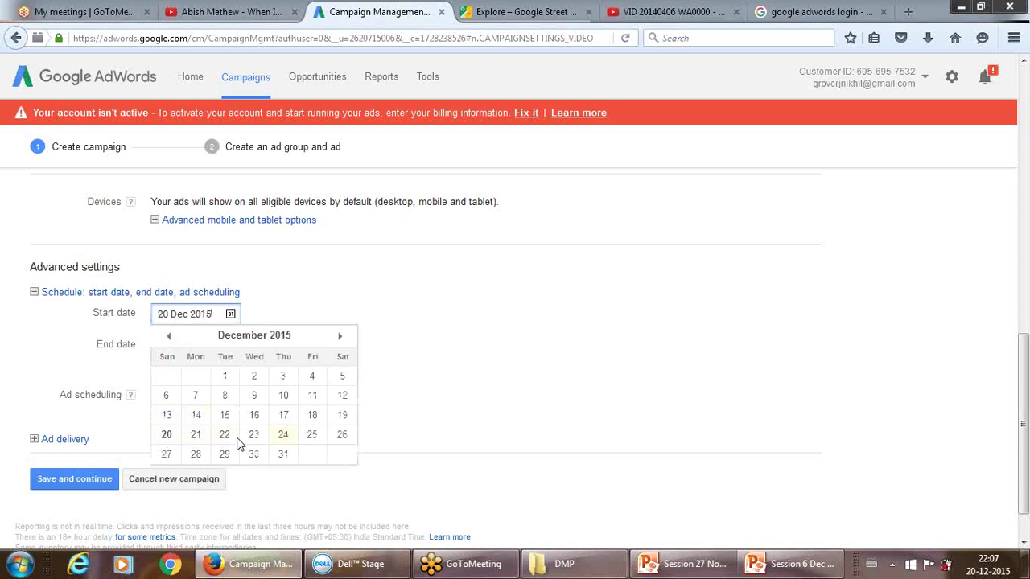
click(312, 435)
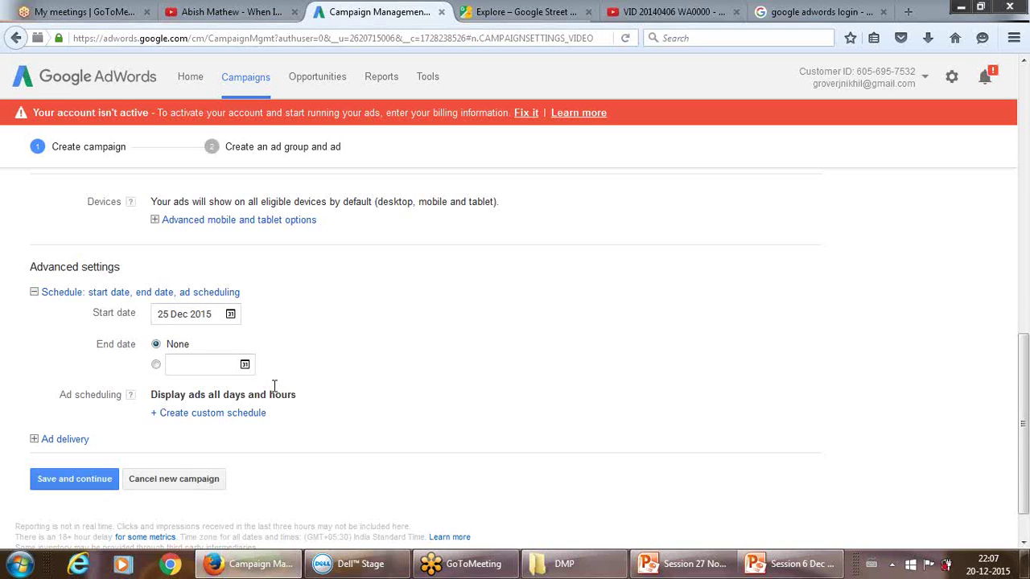
Step: Keep the campaign's end date as None and create a custom ad schedule
click(156, 365)
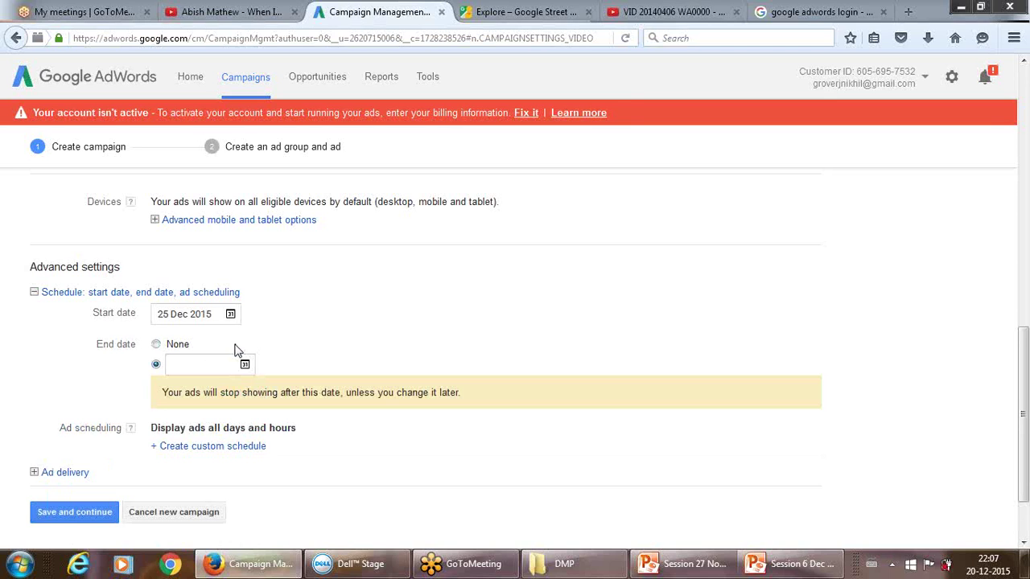
click(156, 344)
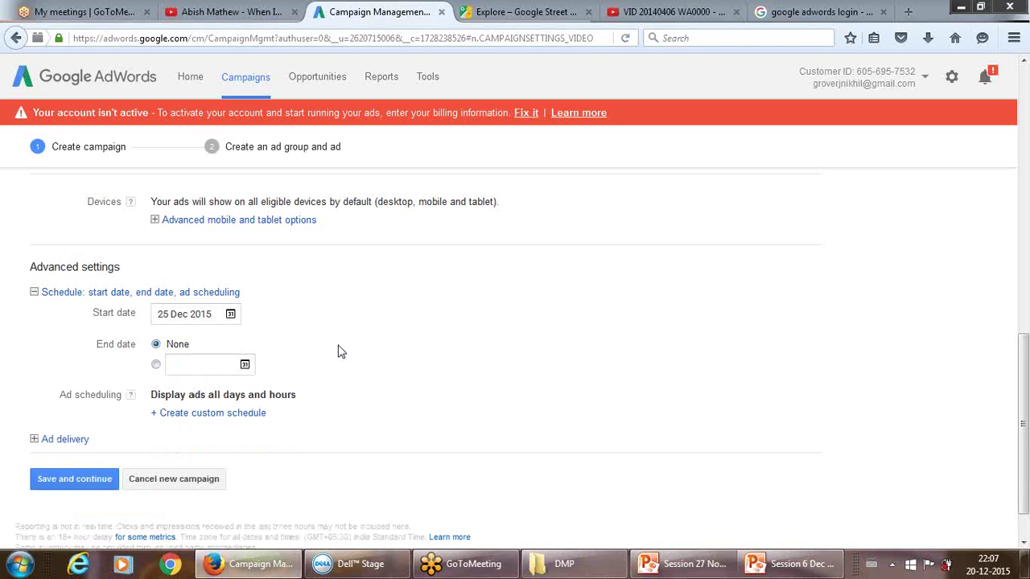
scroll(338, 351, down, 1)
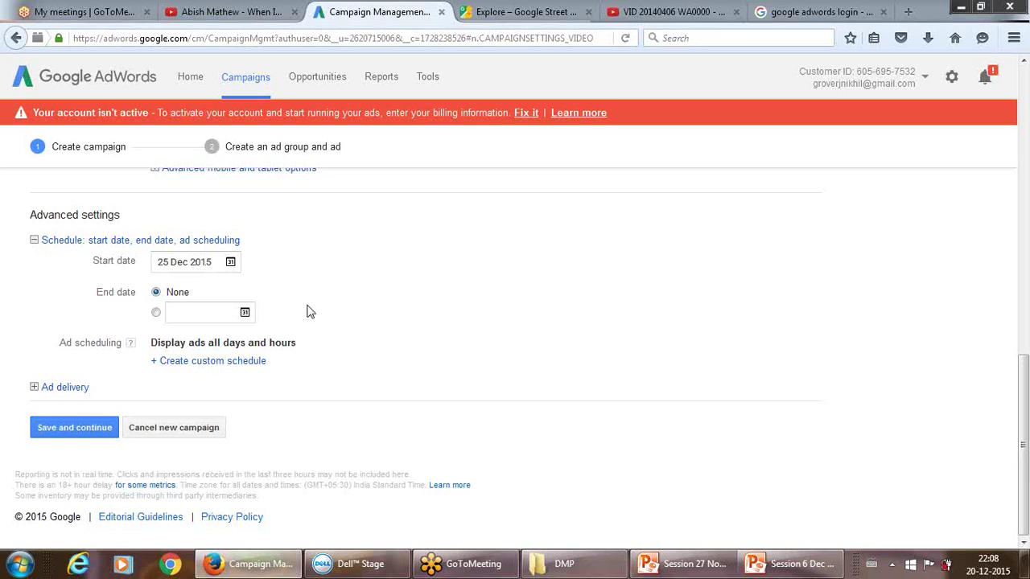
click(241, 362)
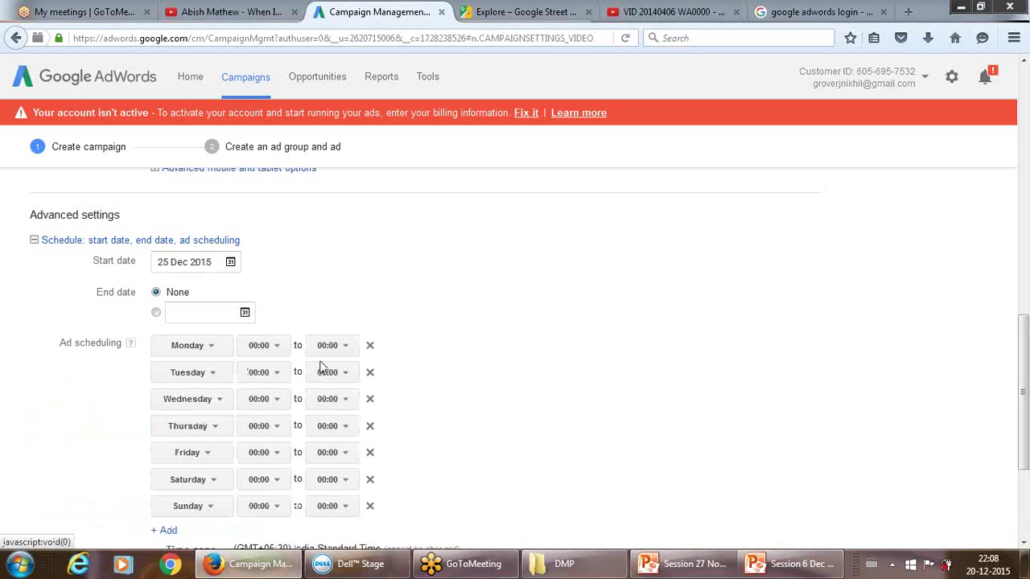
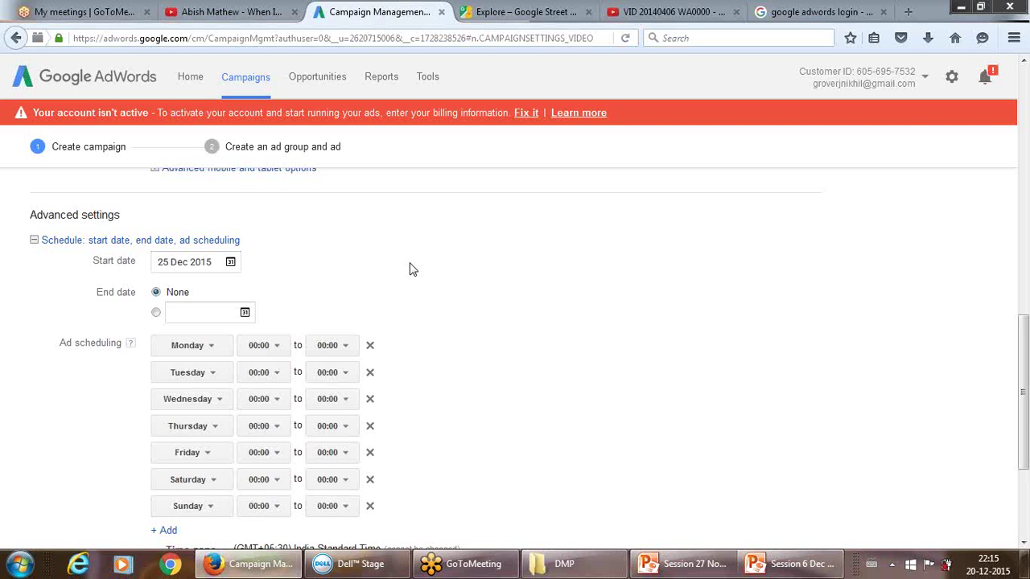
Step: Expand the ad delivery settings and examine the ad rotation, frequency capping and content exclusion options
scroll(410, 269, down, 5)
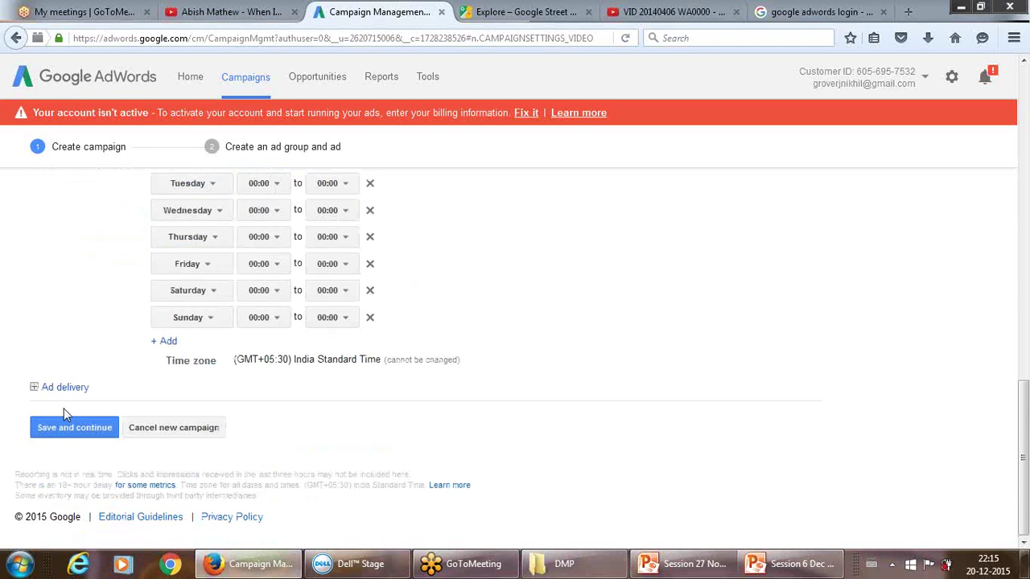
click(60, 389)
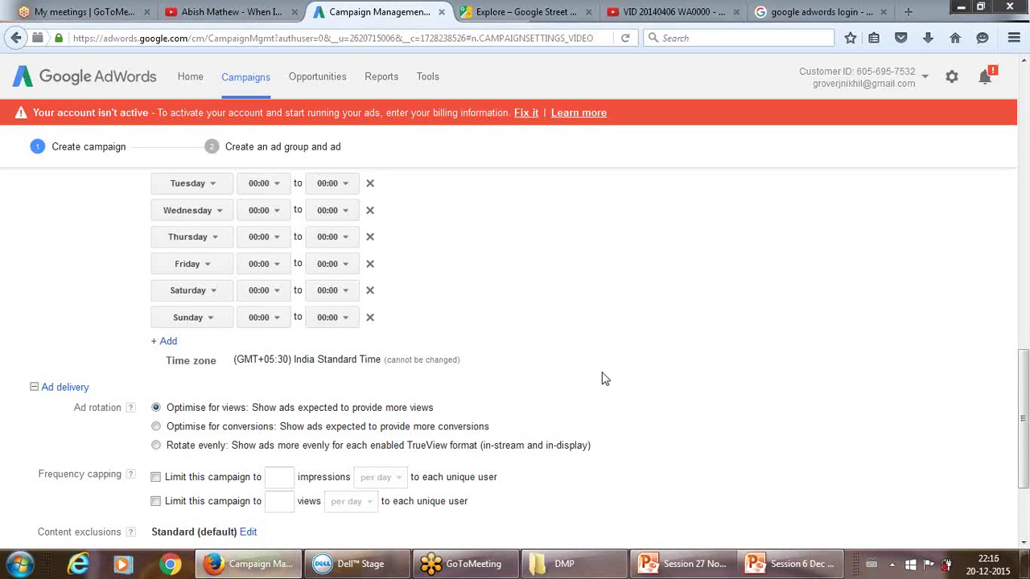
scroll(605, 378, down, 2)
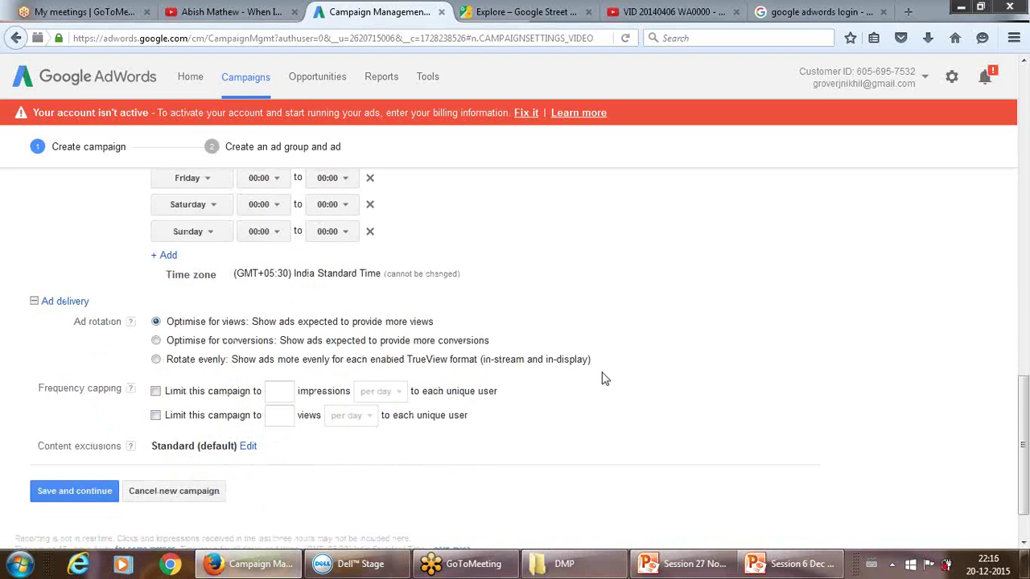
scroll(605, 378, down, 1)
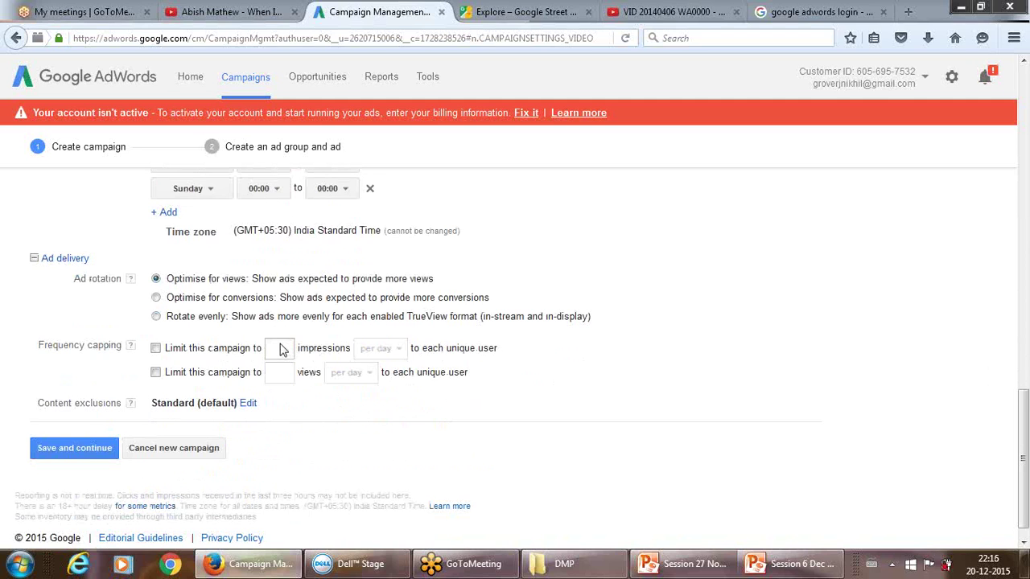
scroll(282, 348, down, 1)
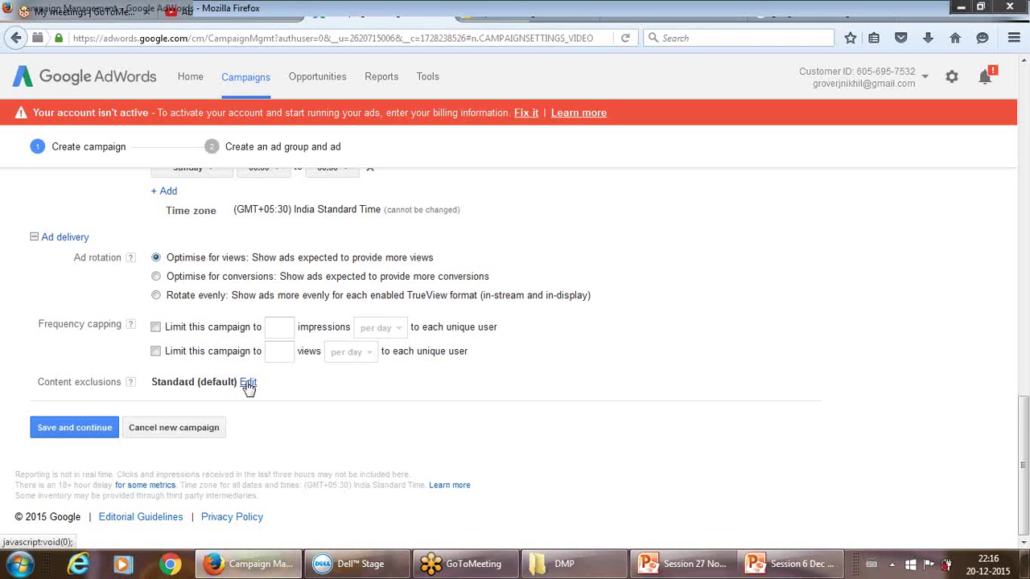
Step: Open the campaign's content exclusions settings and examine the listed exclusions, toggling Live streaming videos on and off
click(247, 384)
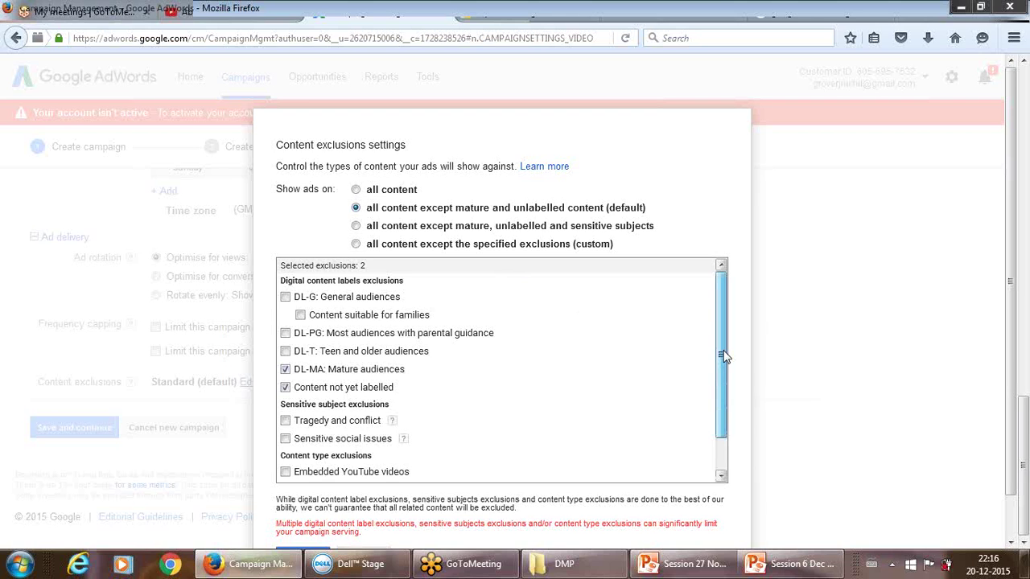
drag(723, 356, 722, 408)
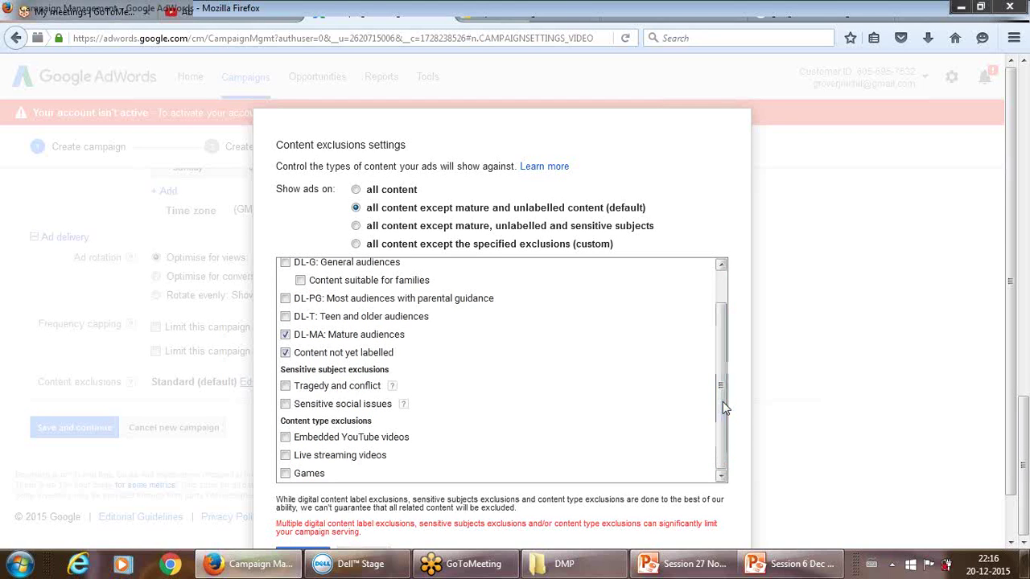
click(285, 456)
click(285, 456)
click(286, 455)
click(286, 455)
drag(721, 390, 719, 349)
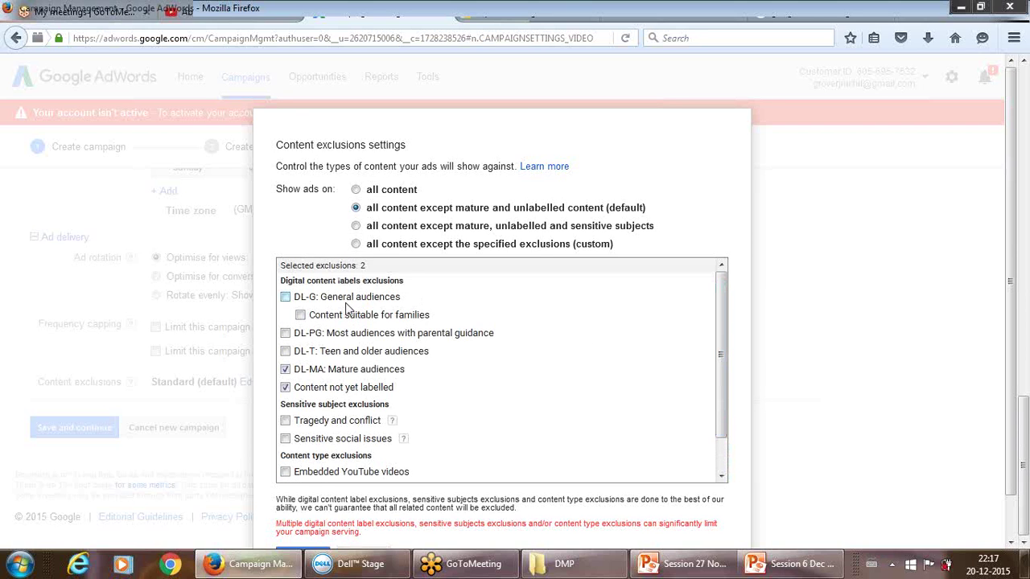
Step: Set the ads to show on all content, trying the DL-PG, DL-T and DL-MA exclusions and clearing them again
click(356, 191)
click(286, 334)
click(286, 337)
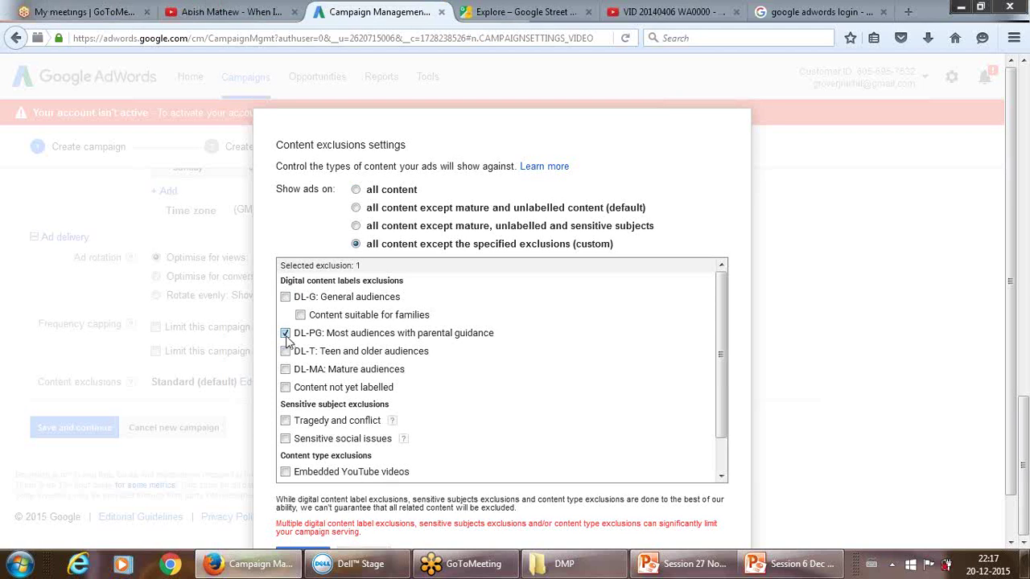
click(286, 352)
click(286, 352)
click(285, 369)
click(285, 369)
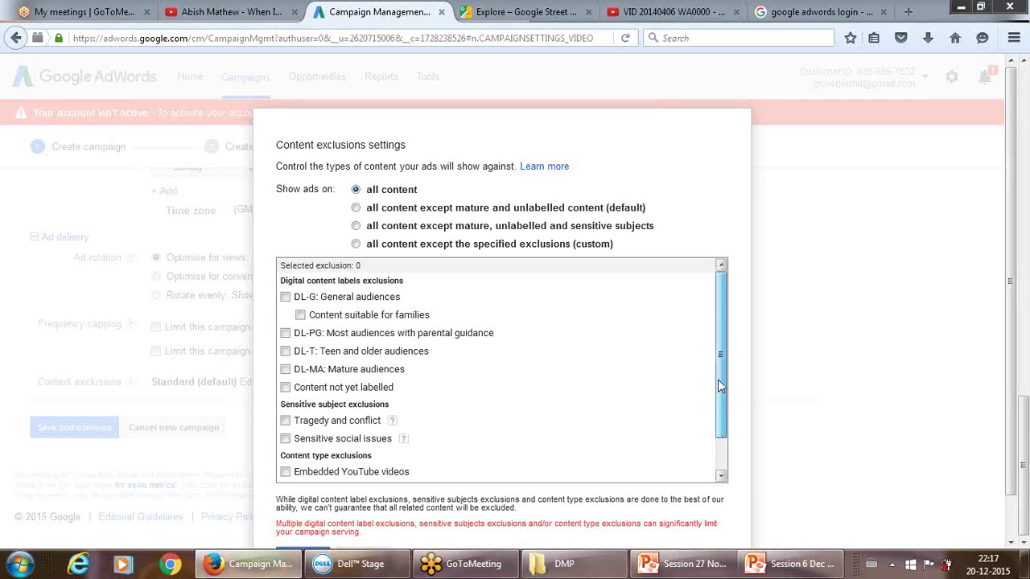
Step: Review the remaining exclusions with all content selected and save the content exclusions settings
drag(718, 379, 717, 377)
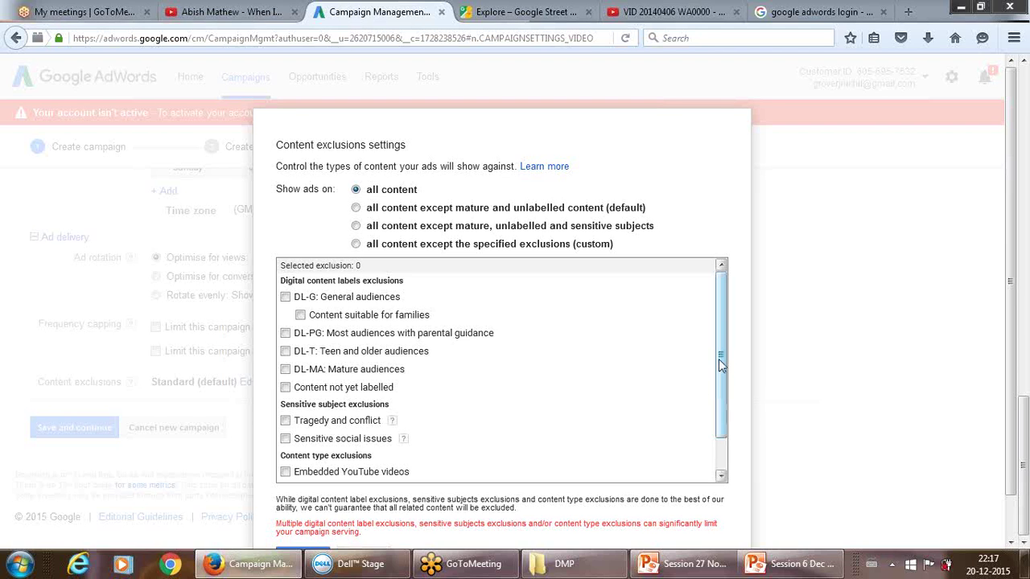
mouse_move(721, 356)
mouse_down()
mouse_move(718, 411)
mouse_move(719, 350)
mouse_up()
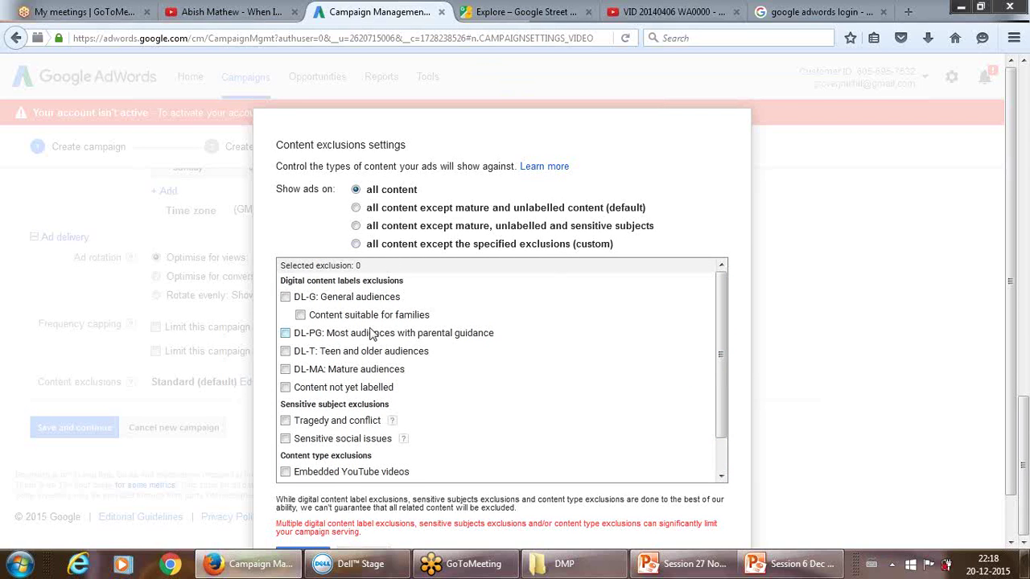
drag(721, 383, 721, 417)
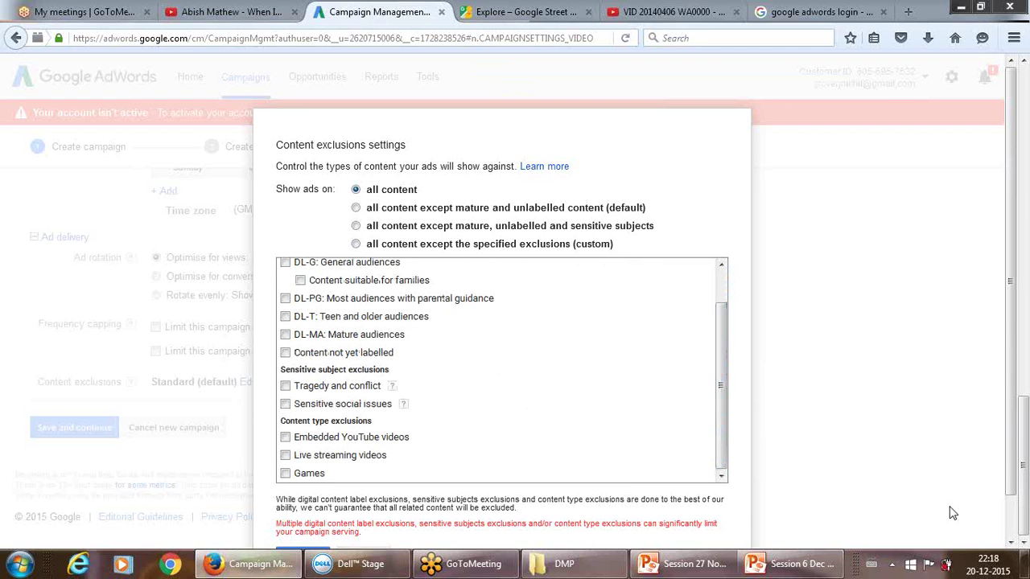
scroll(1014, 469, down, 1)
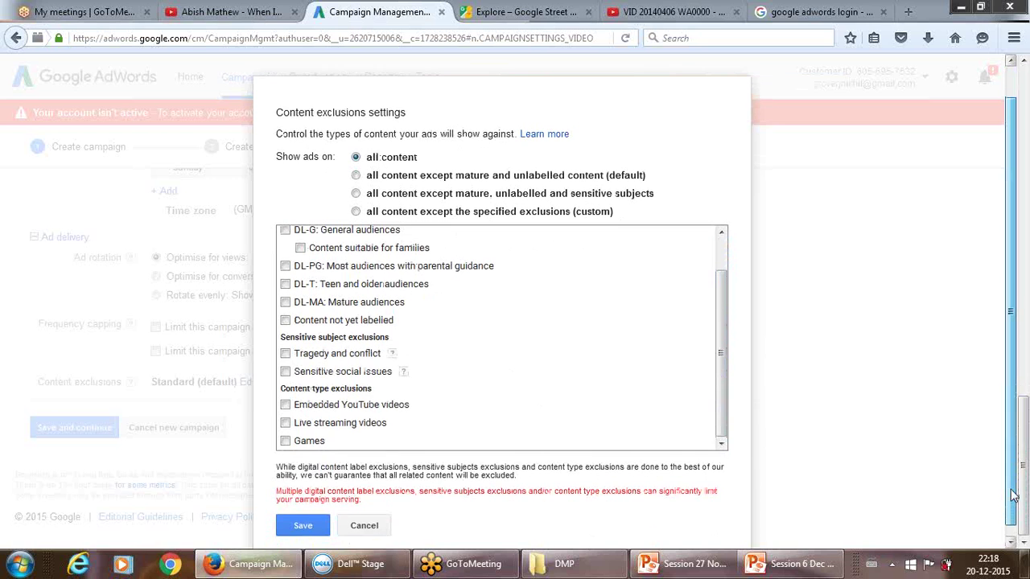
click(313, 529)
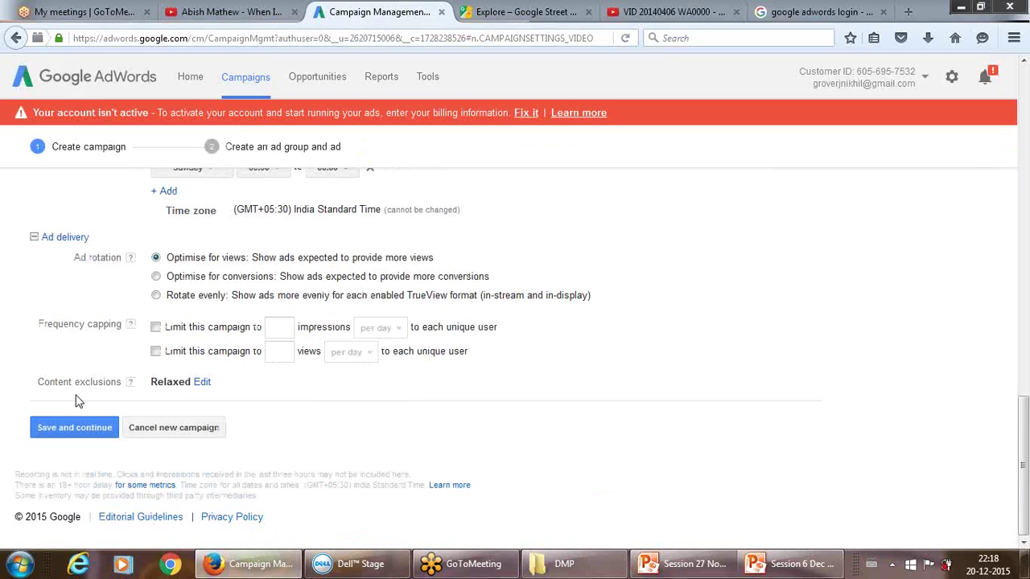
Step: Save the campaign settings and continue to the ad group setup, keeping the ad group name "Ad group #1"
click(66, 430)
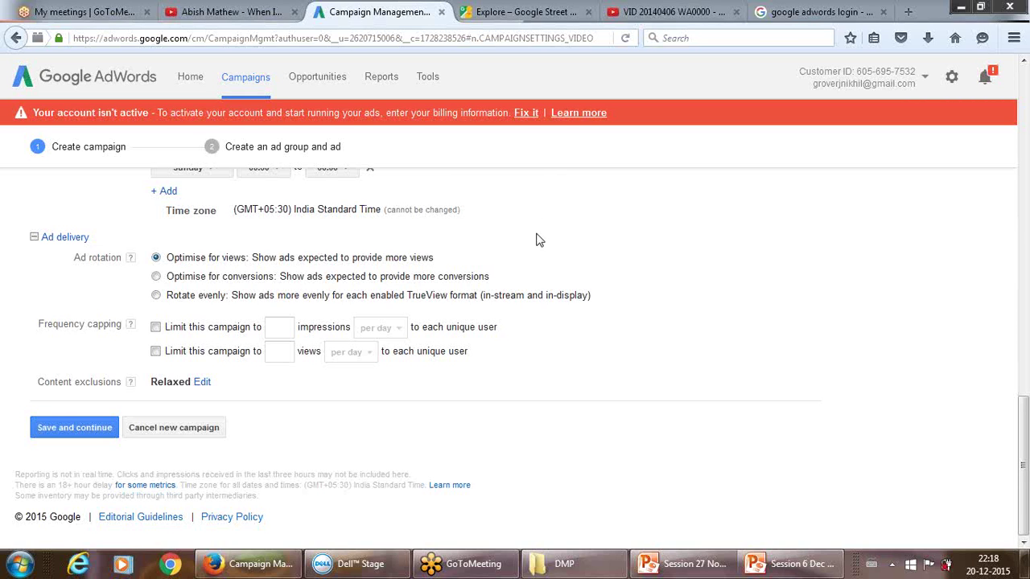
click(92, 432)
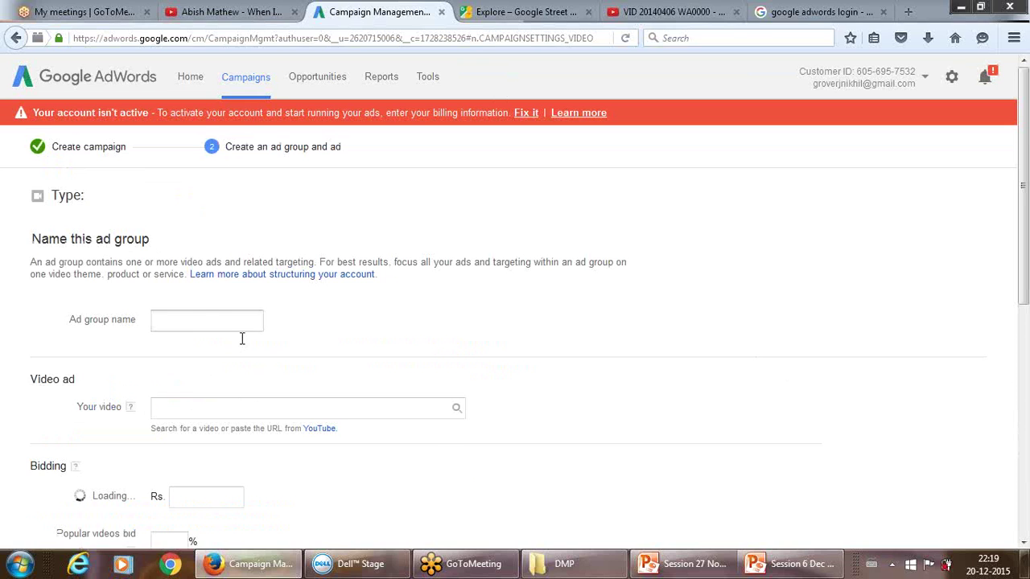
click(202, 321)
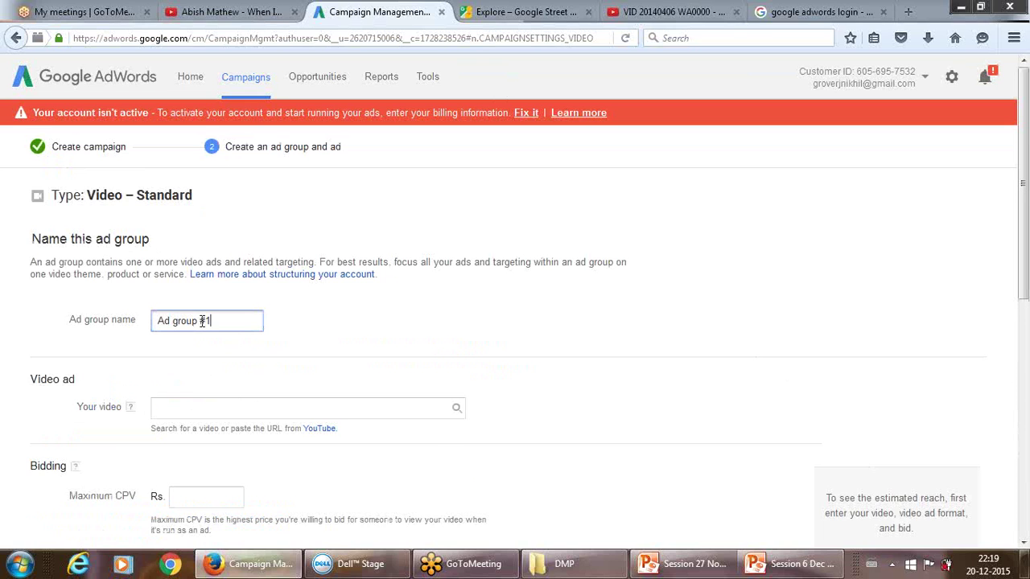
Step: Switch to the Session 6 Dec 2015 presentation in PowerPoint and copy the YouTube video URL from slide 11
click(233, 408)
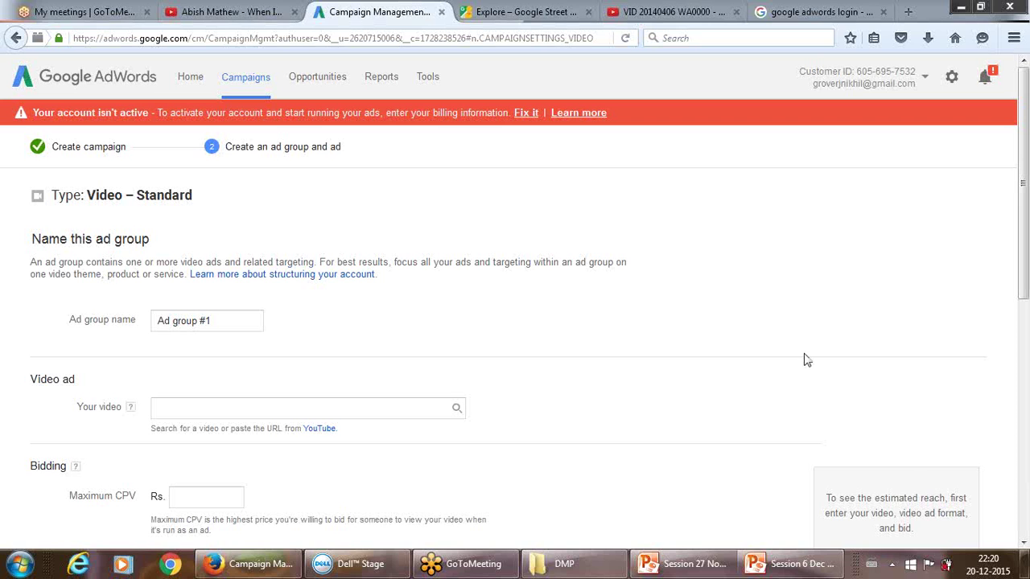
click(694, 567)
click(797, 565)
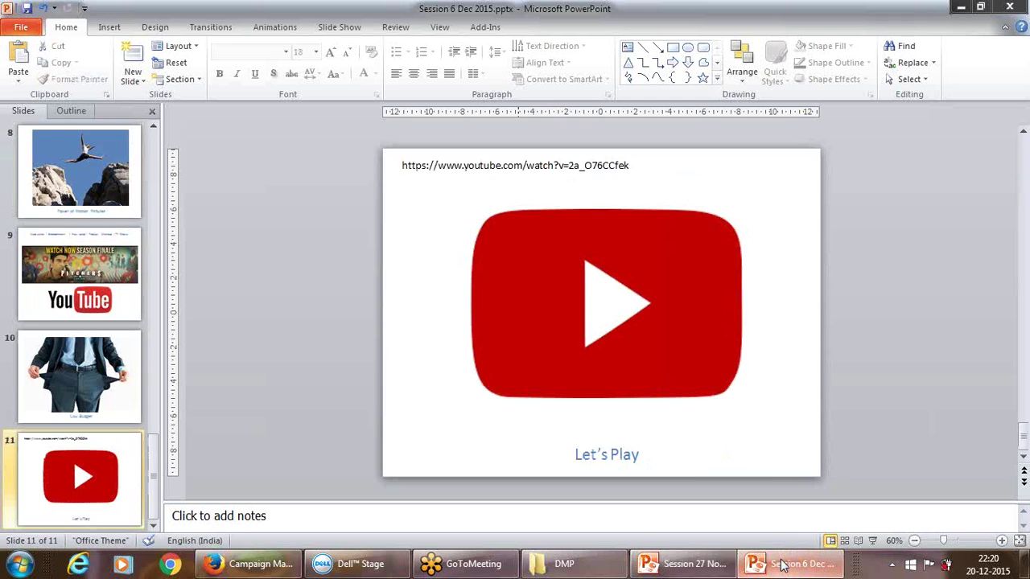
click(416, 190)
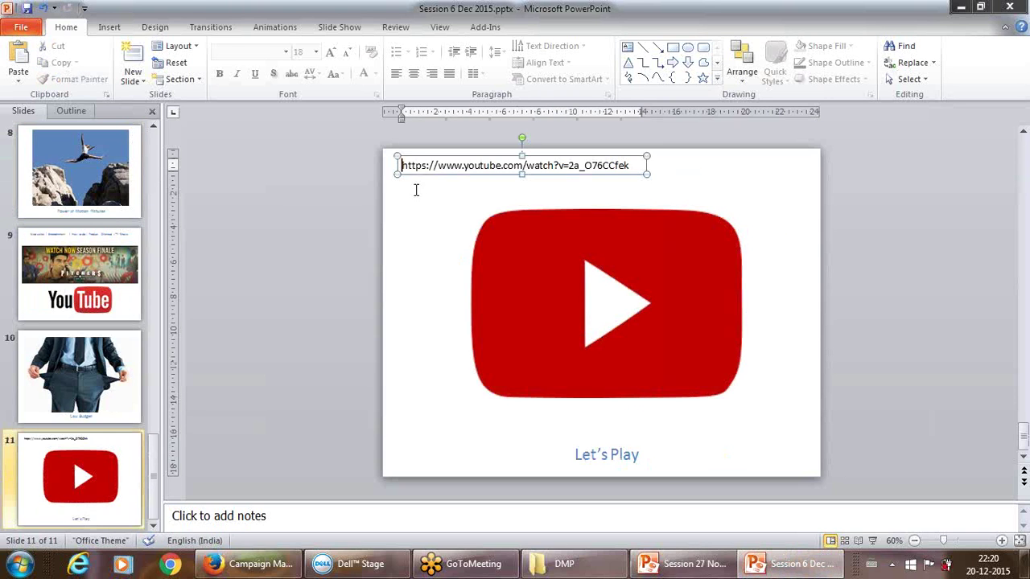
drag(415, 190, 604, 196)
key(ctrl+c)
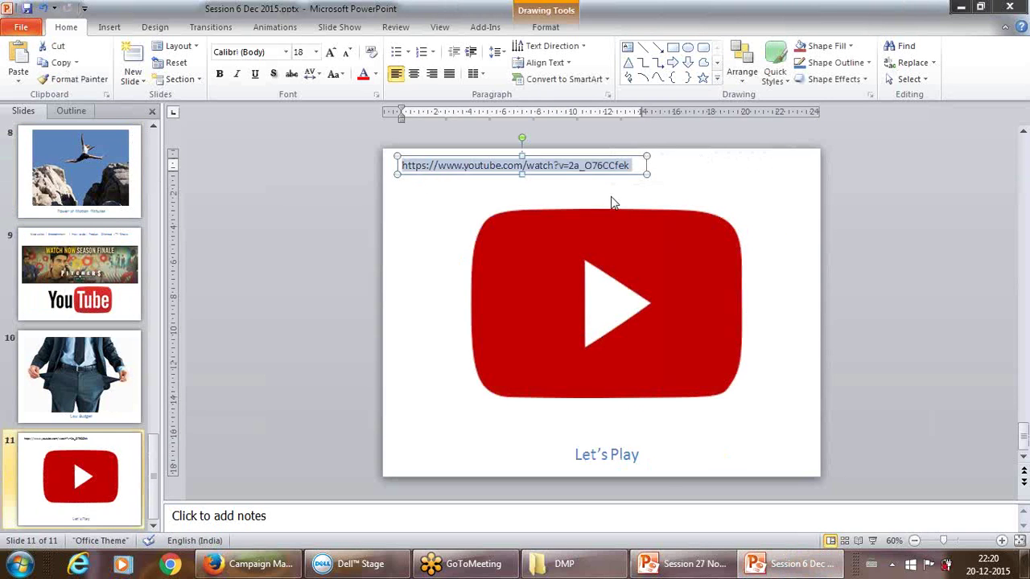
Step: Return to Google AdWords in Firefox and add the ad's video by pasting the copied YouTube URL
click(670, 569)
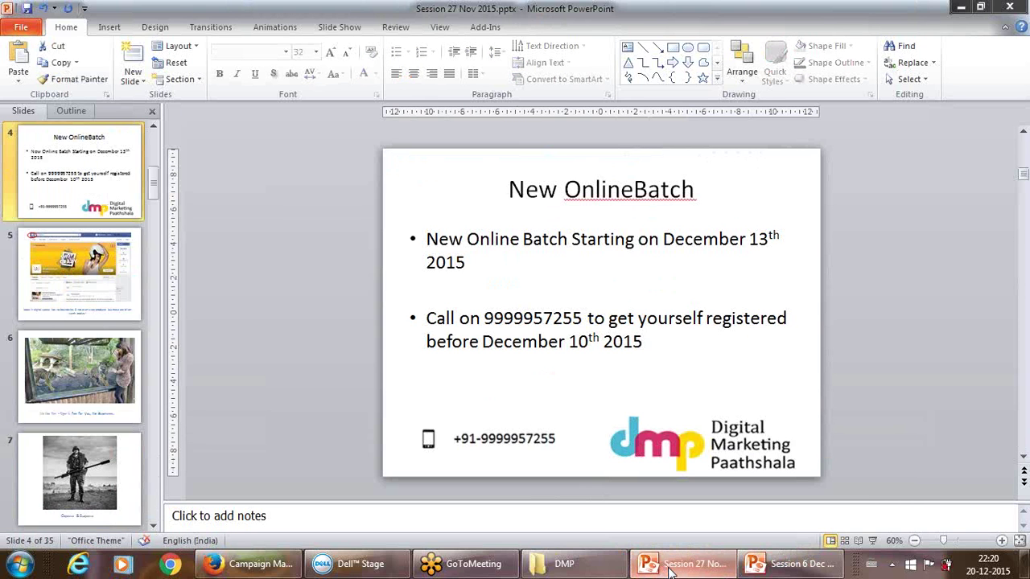
click(765, 568)
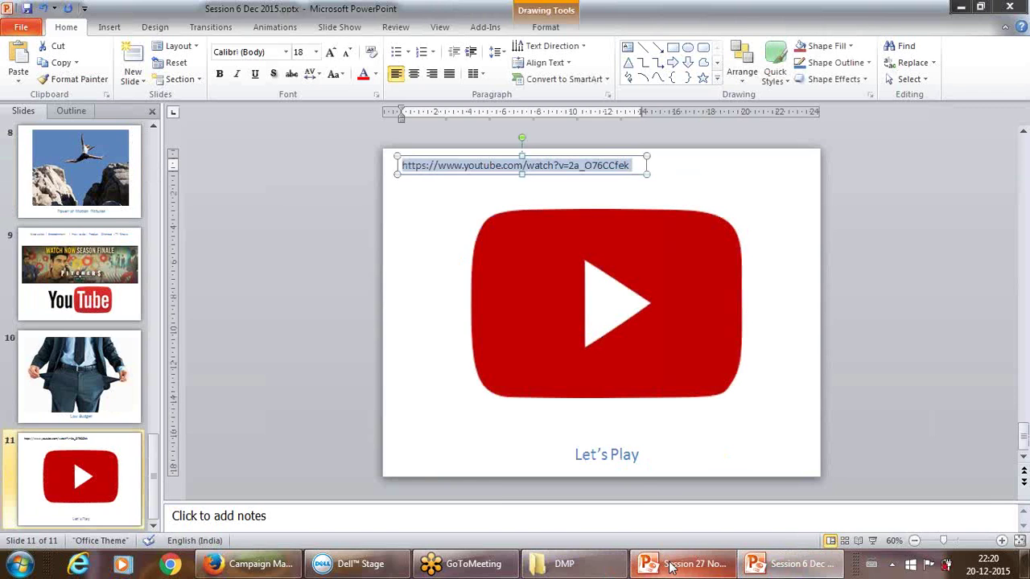
mouse_move(670, 568)
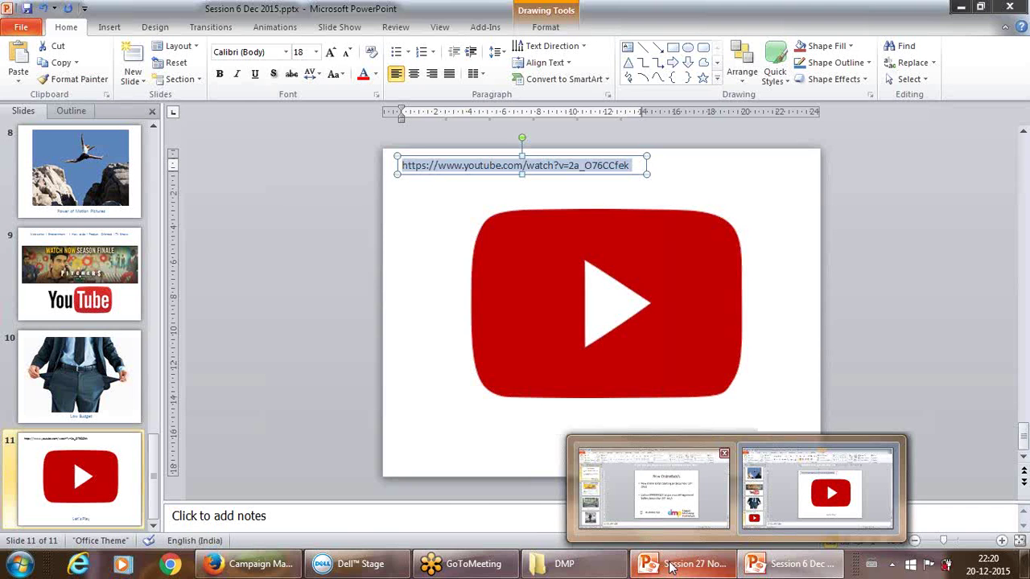
click(263, 573)
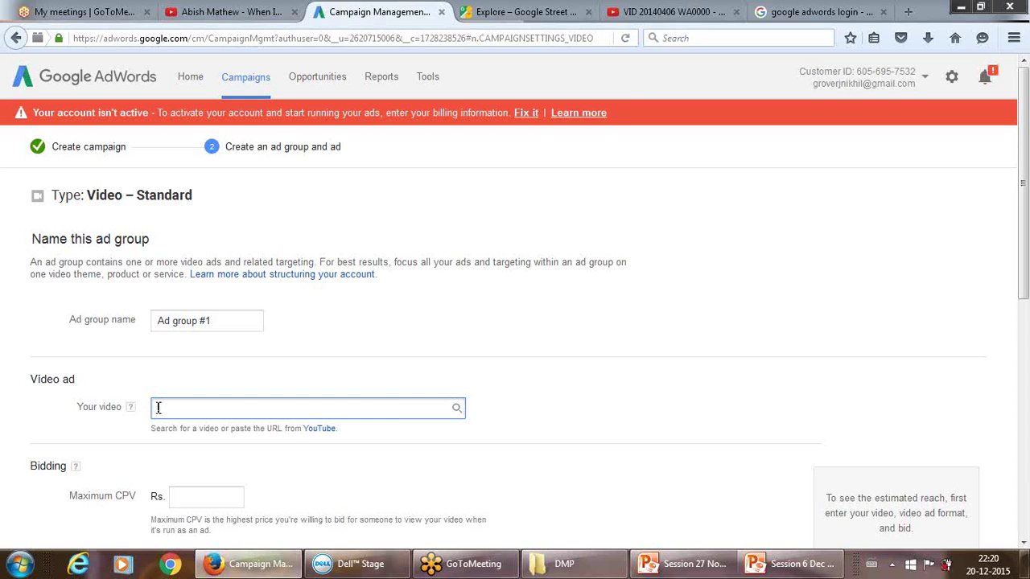
key(ctrl+v)
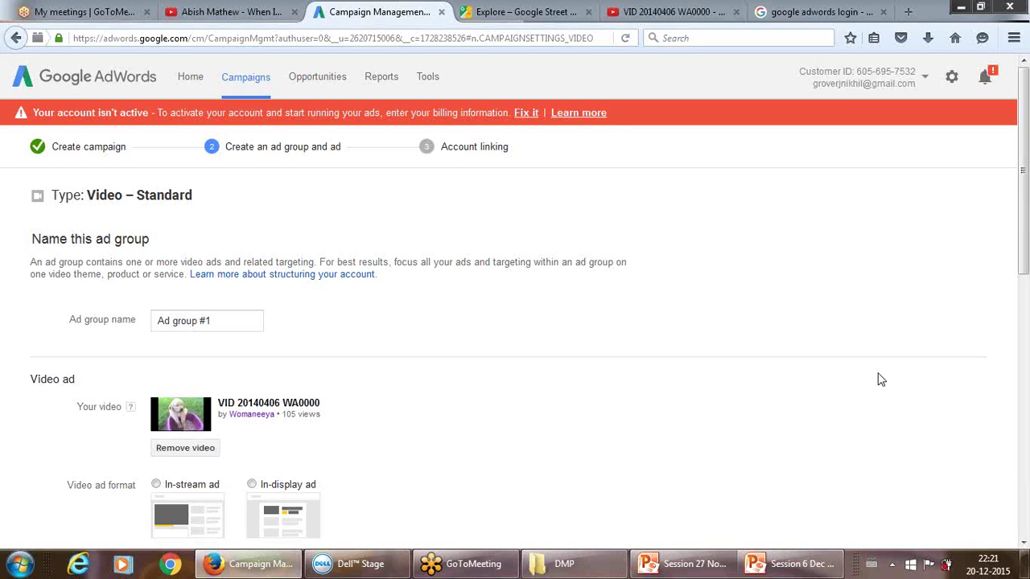
Step: Review the ad group form, try the In-stream ad format, and set the video ad format to In-display ad
drag(1025, 231, 1022, 531)
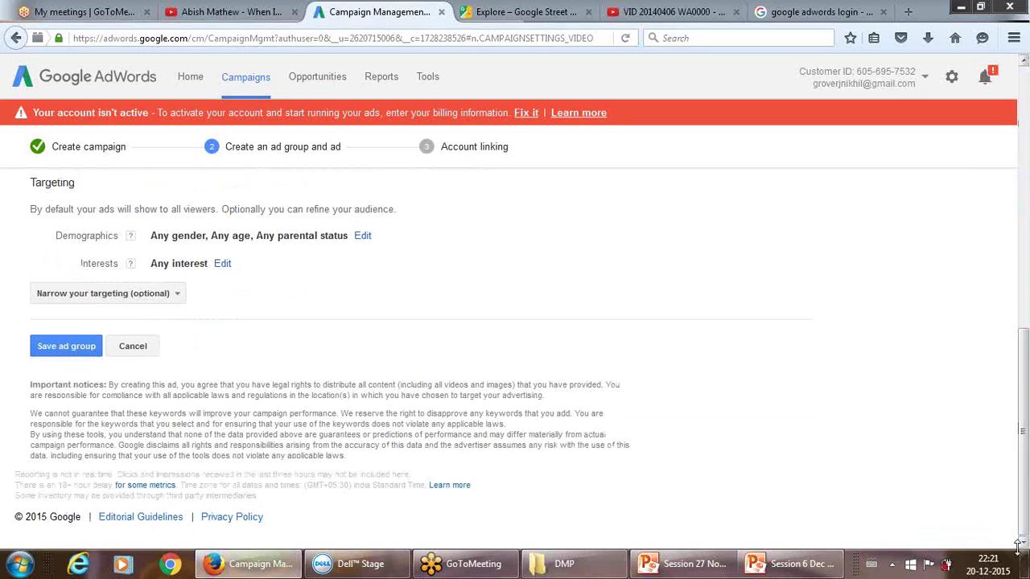
drag(1025, 519, 1024, 320)
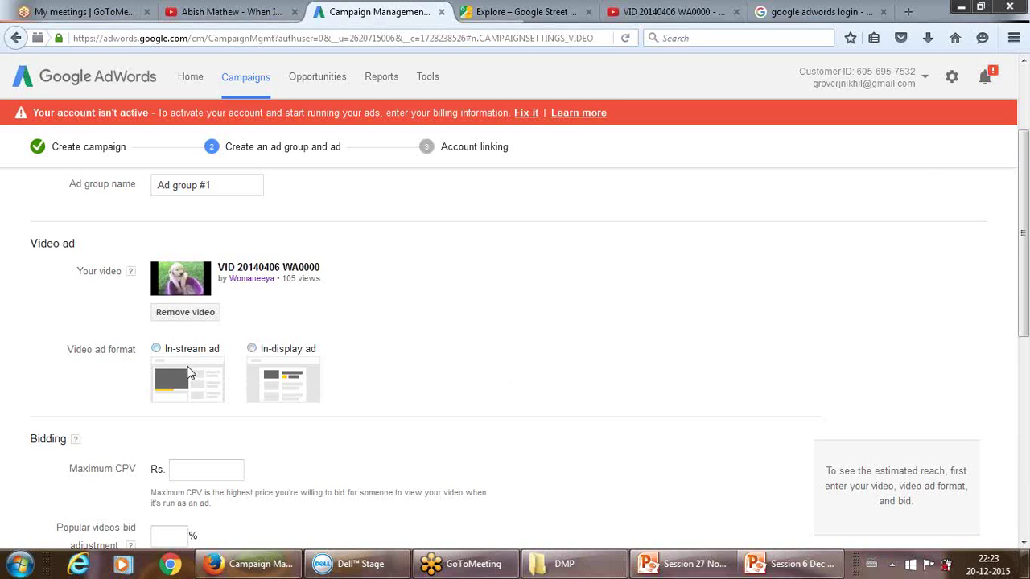
click(156, 349)
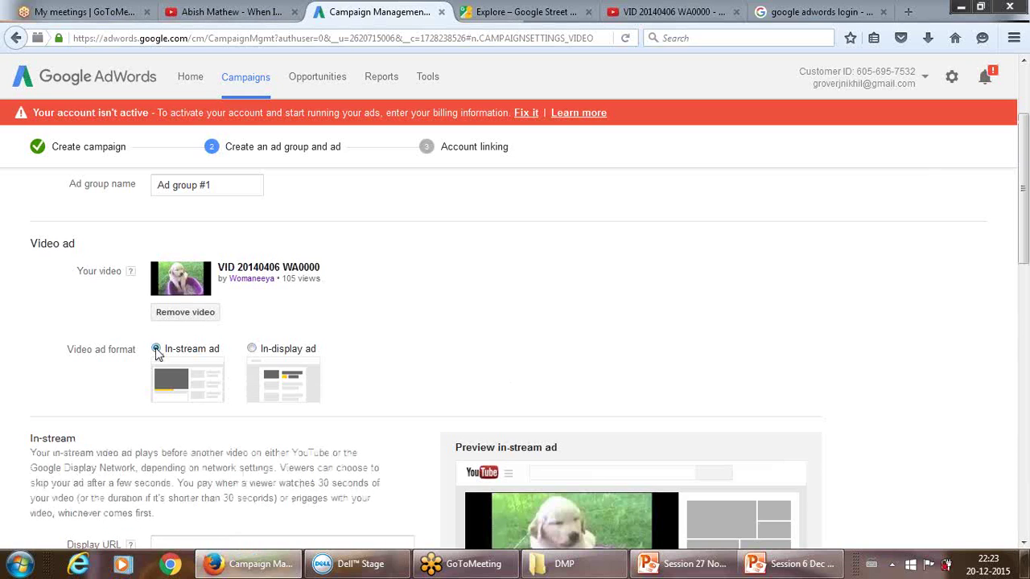
click(252, 350)
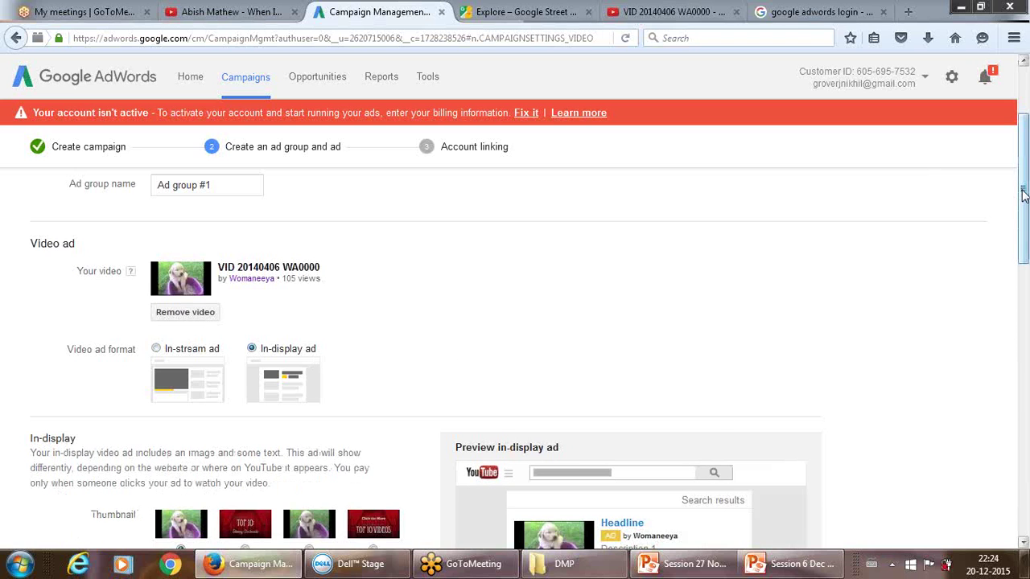
Step: Enter "Women Shopping" as the in-display ad's headline
drag(1024, 196, 1020, 272)
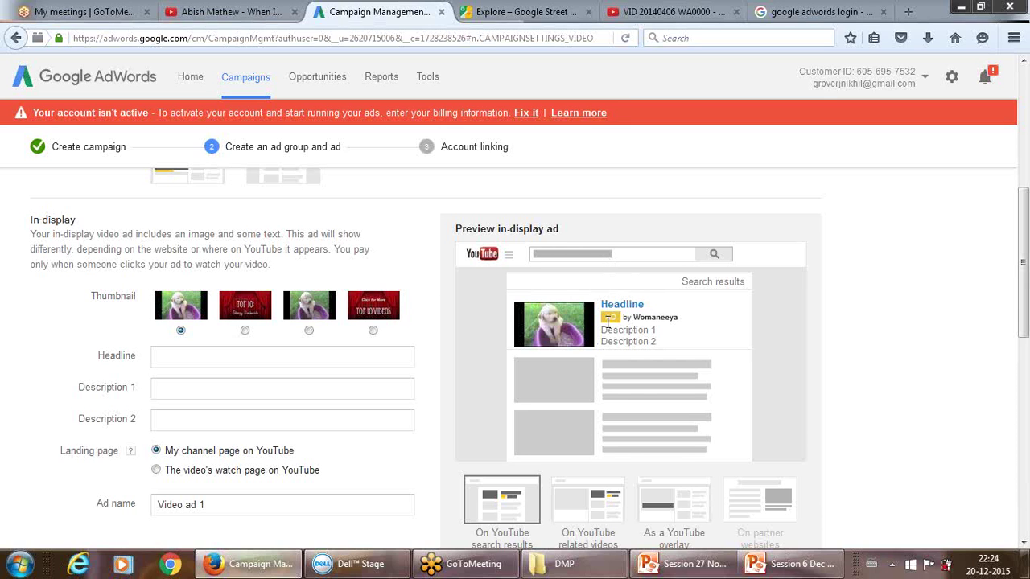
click(345, 355)
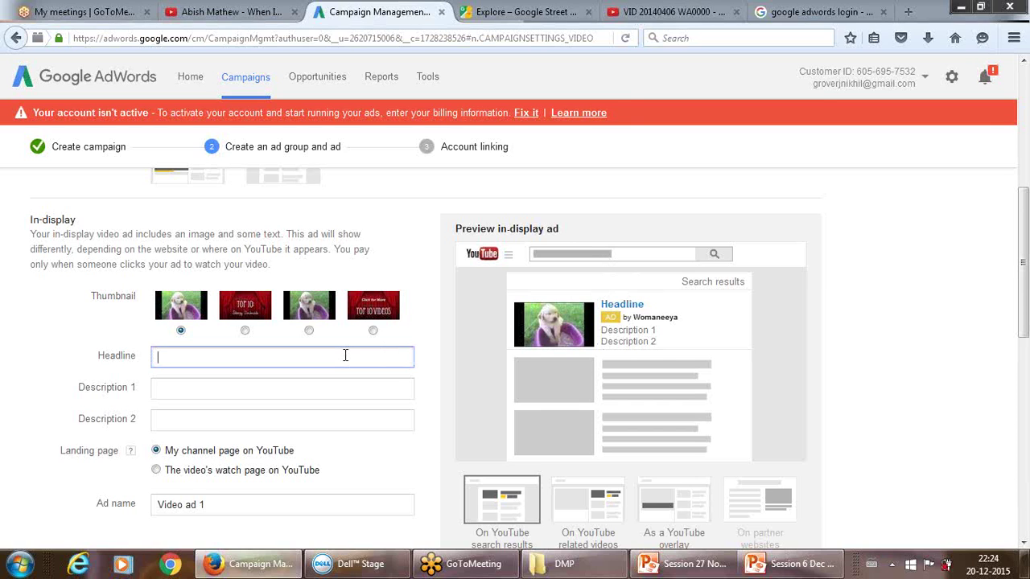
text(Woma)
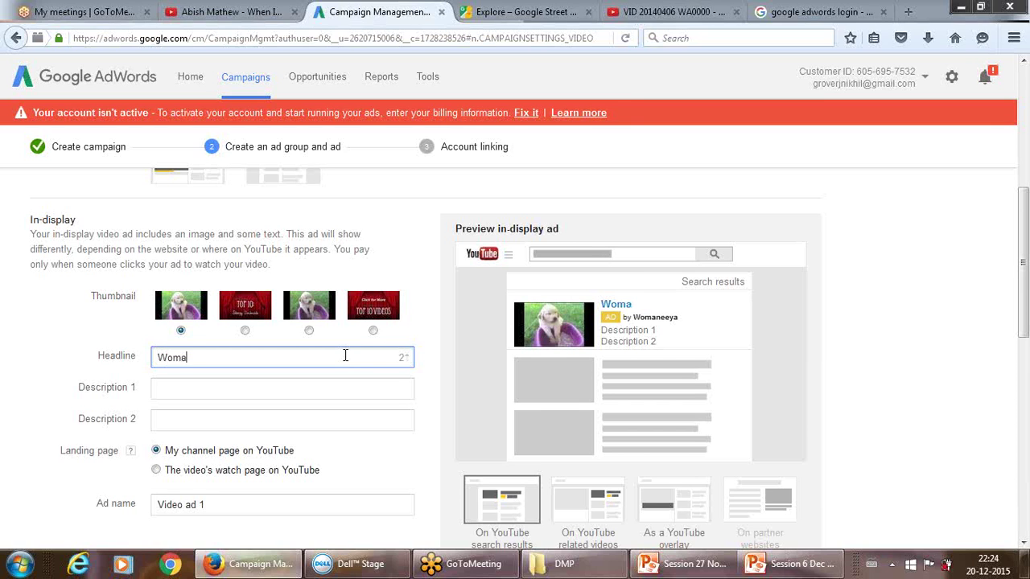
text(neeya)
key(BackSpace)
key(BackSpace)
key(BackSpace)
key(BackSpace)
key(BackSpace)
key(BackSpace)
key(BackSpace)
key(BackSpace)
key(BackSpace)
text(Best Wo)
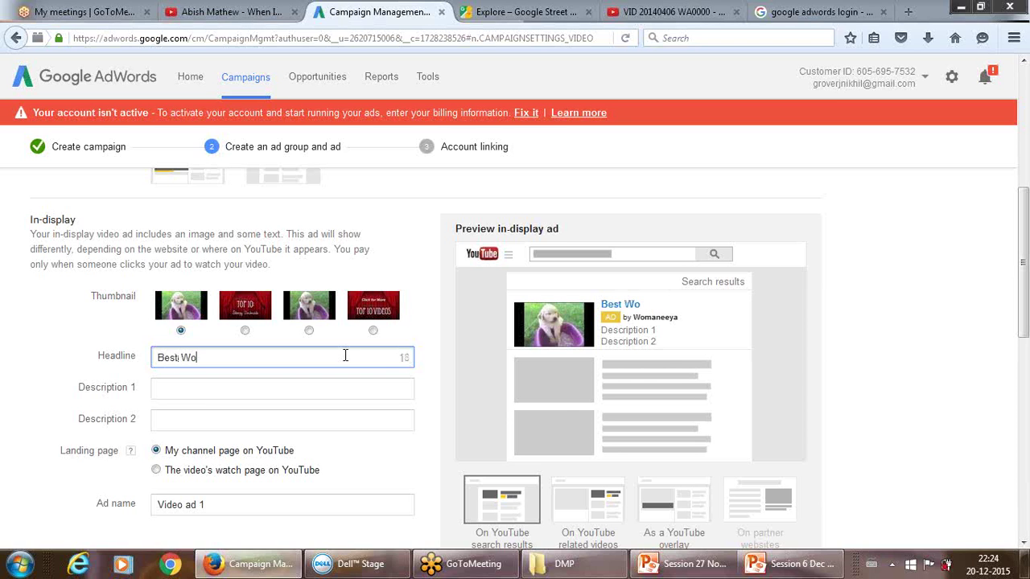
key(BackSpace)
key(BackSpace)
key(BackSpace)
key(BackSpace)
key(BackSpace)
key(BackSpace)
key(BackSpace)
text(Women )
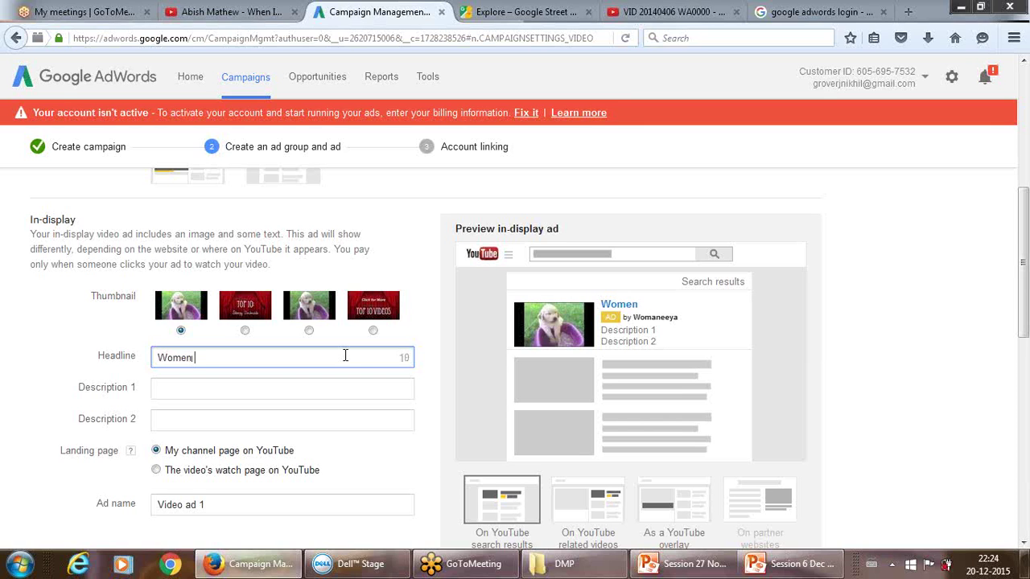
text(Shopping)
Step: Fill in the in-display ad's descriptions with "Best clothing" as Description 1 and "shoes" as Description 2
click(317, 388)
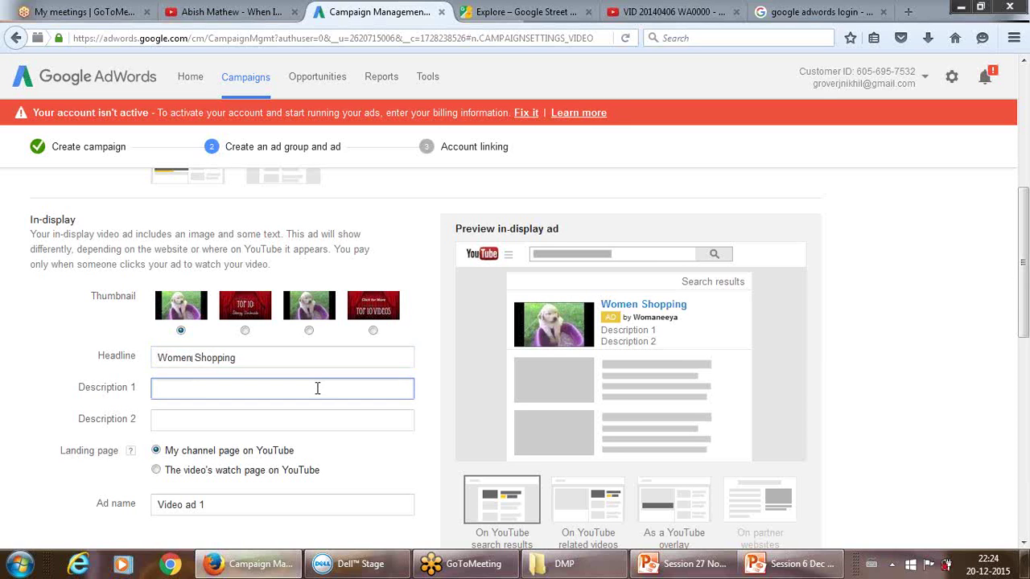
text(Best clothing)
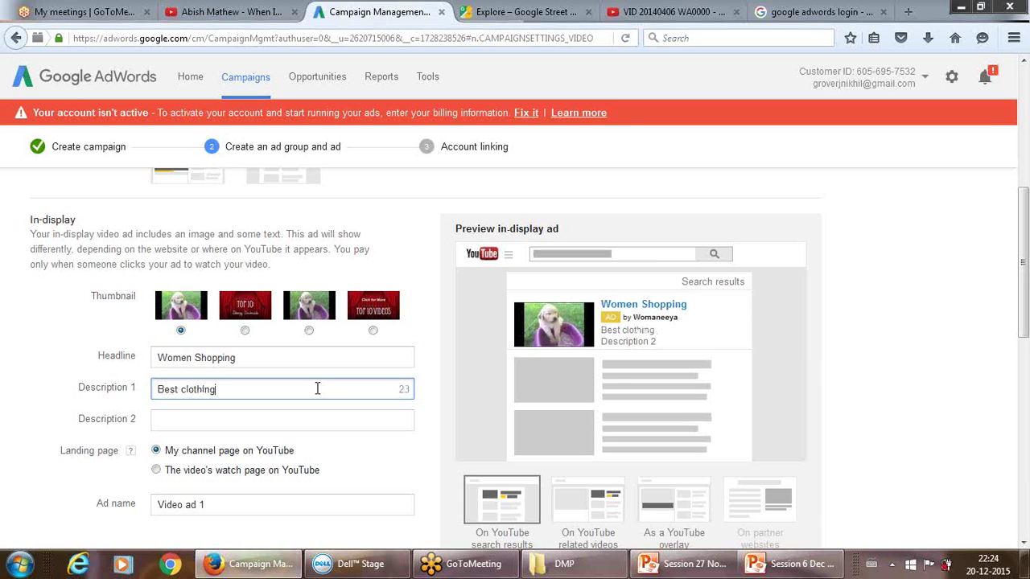
click(256, 421)
text(Al)
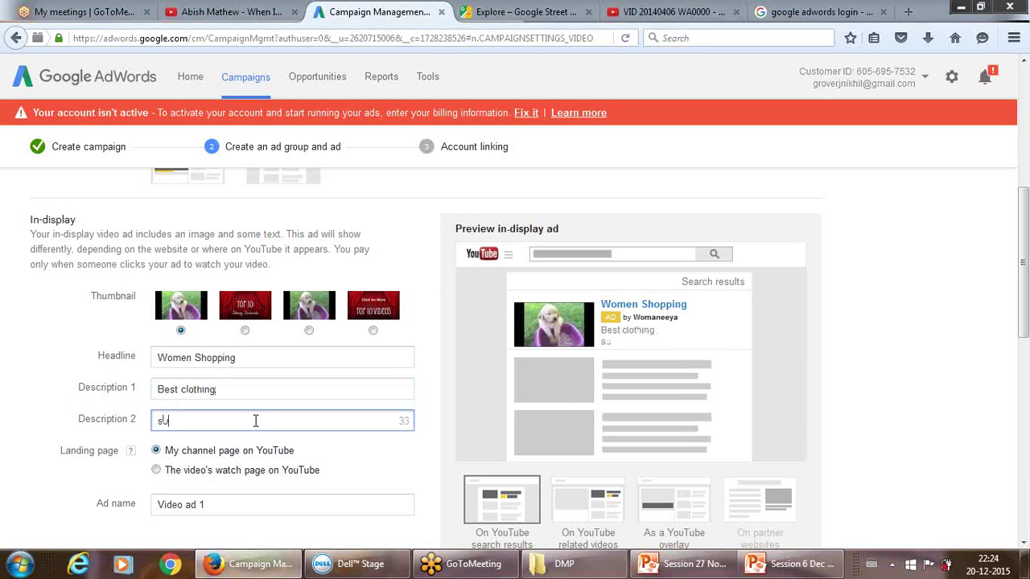
key(BackSpace)
key(BackSpace)
text(shoes)
click(341, 463)
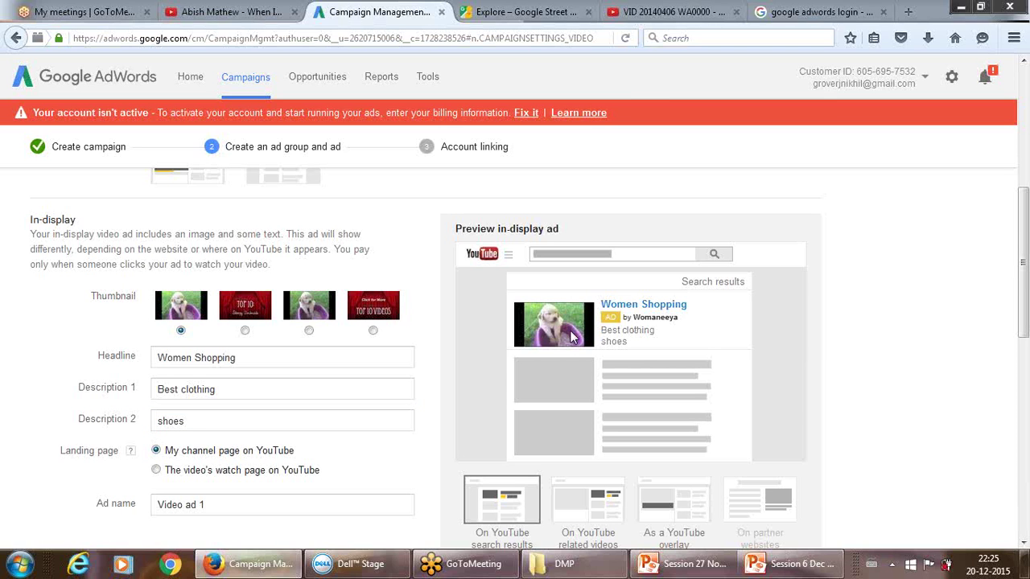
Step: Preview the in-display ad's appearance on YouTube related videos and as a YouTube overlay
click(586, 480)
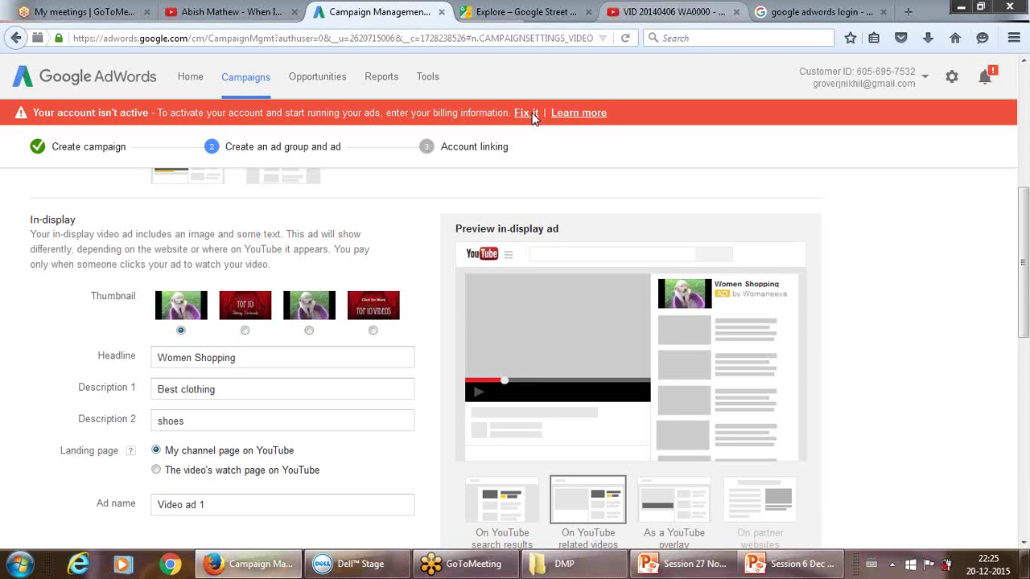
scroll(531, 116, down, 1)
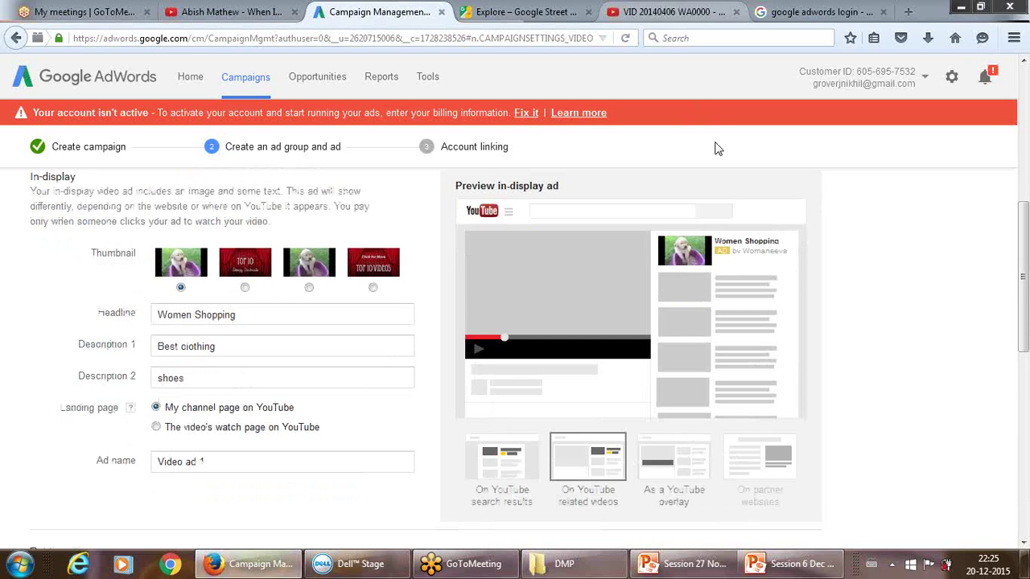
click(674, 470)
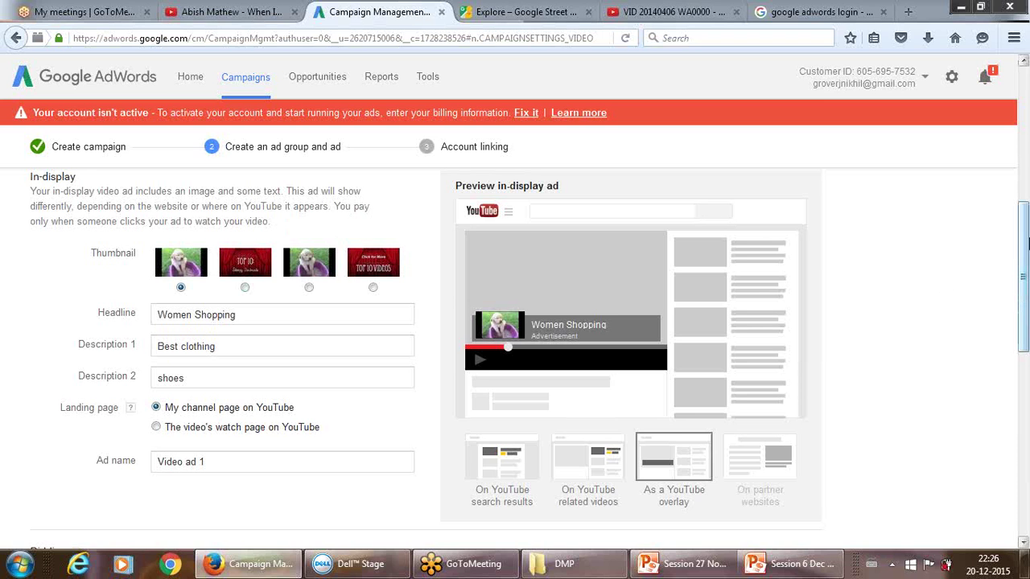
Step: Set the video ad format to In-stream ad and enter womaneeya.com as both its Display URL and Final URL
drag(1025, 241, 1023, 151)
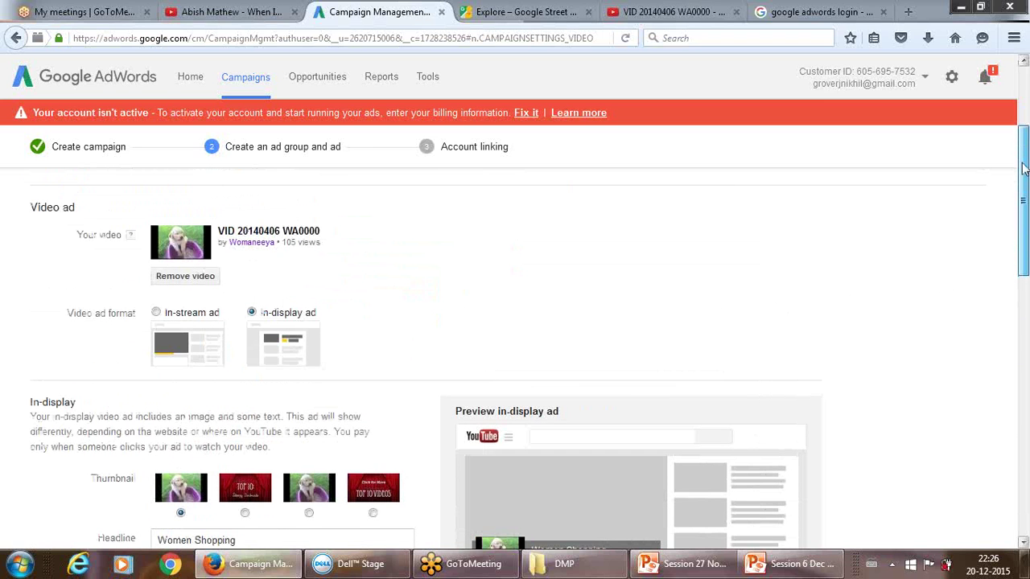
click(156, 313)
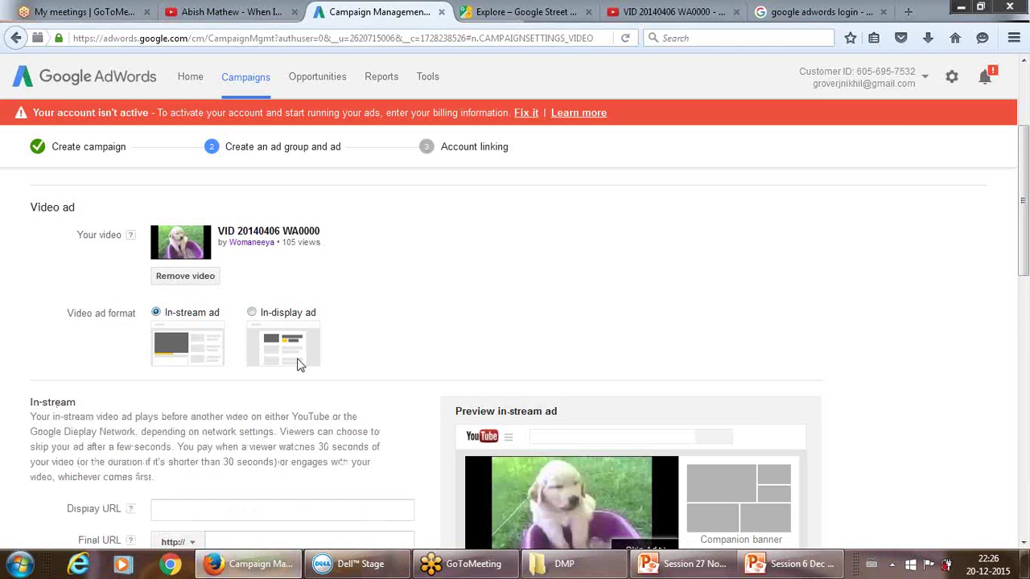
scroll(998, 201, down, 5)
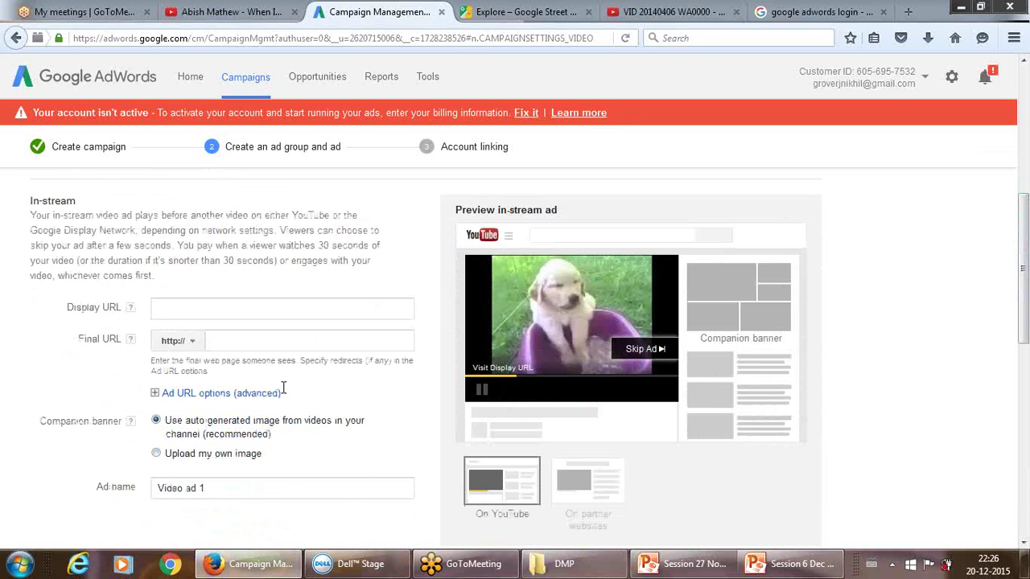
click(190, 310)
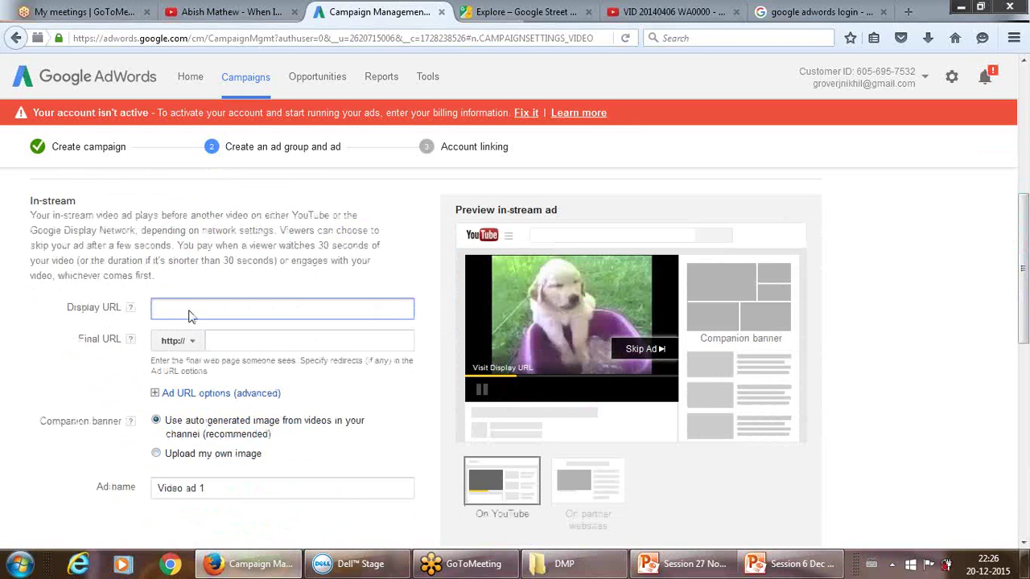
text(womaneeya.)
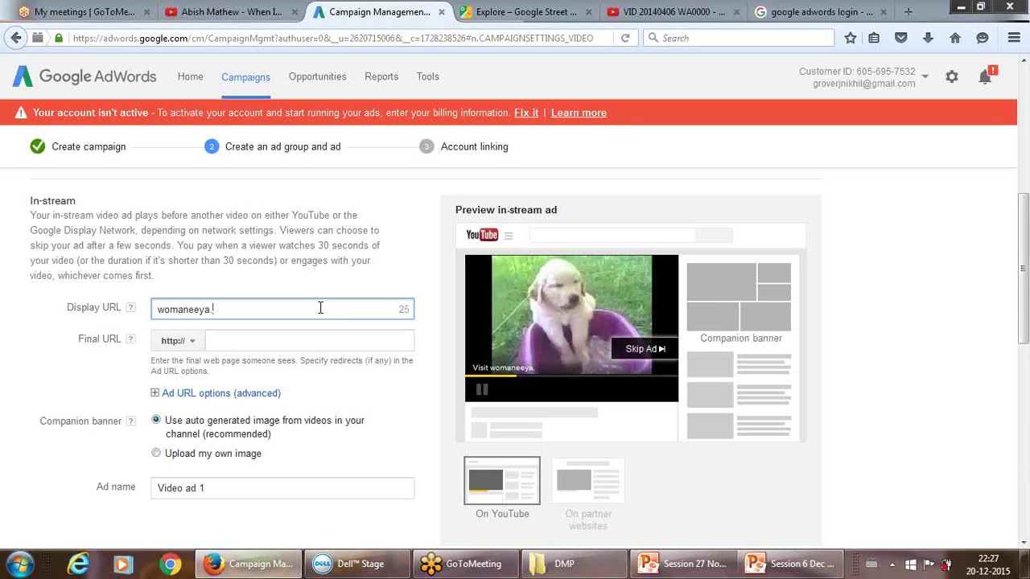
text(com)
key(Tab)
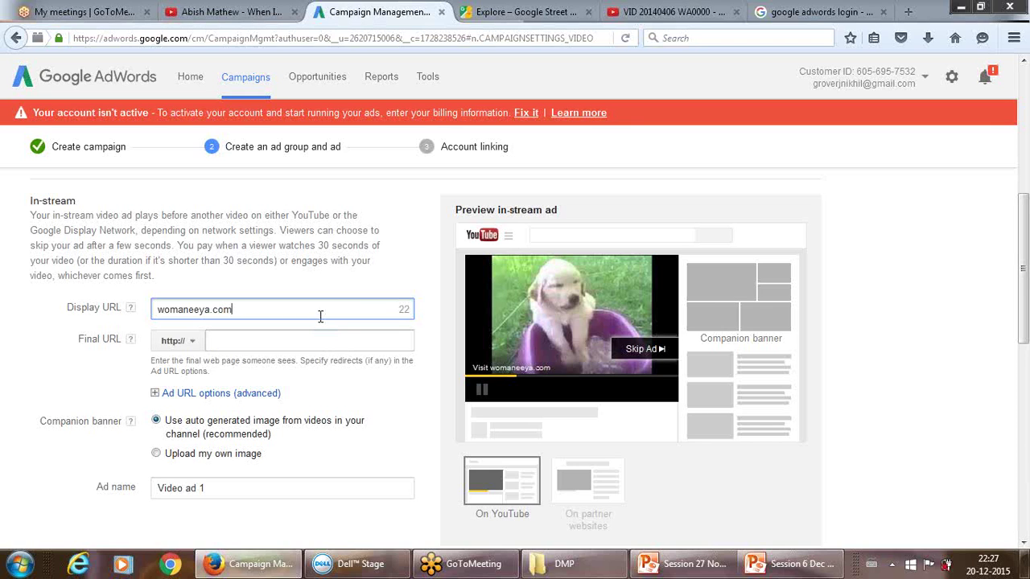
text(womaneeya.com)
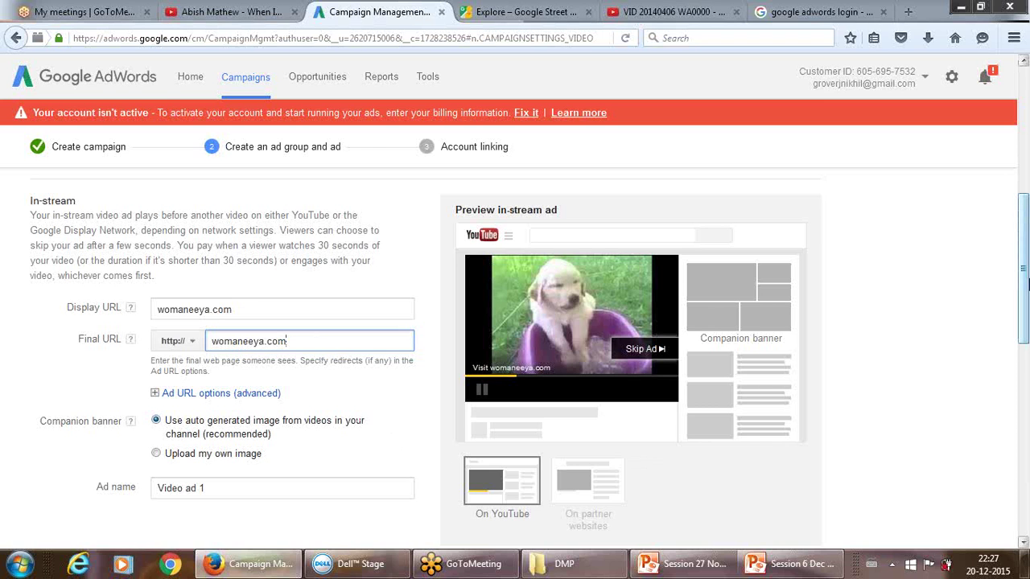
Step: Set the ad group's maximum CPV bid to Rs. 5
drag(1024, 275, 1024, 364)
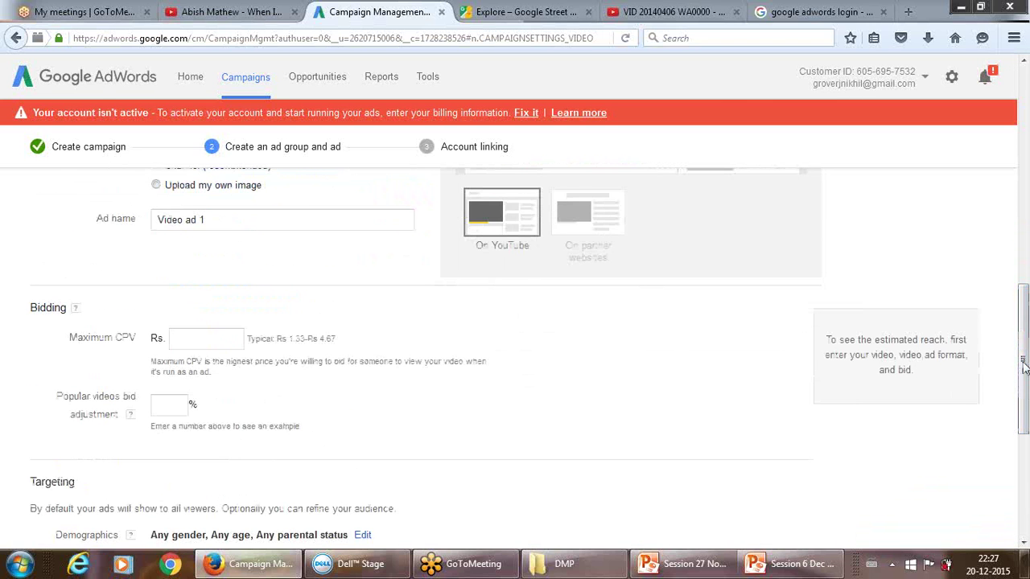
click(220, 339)
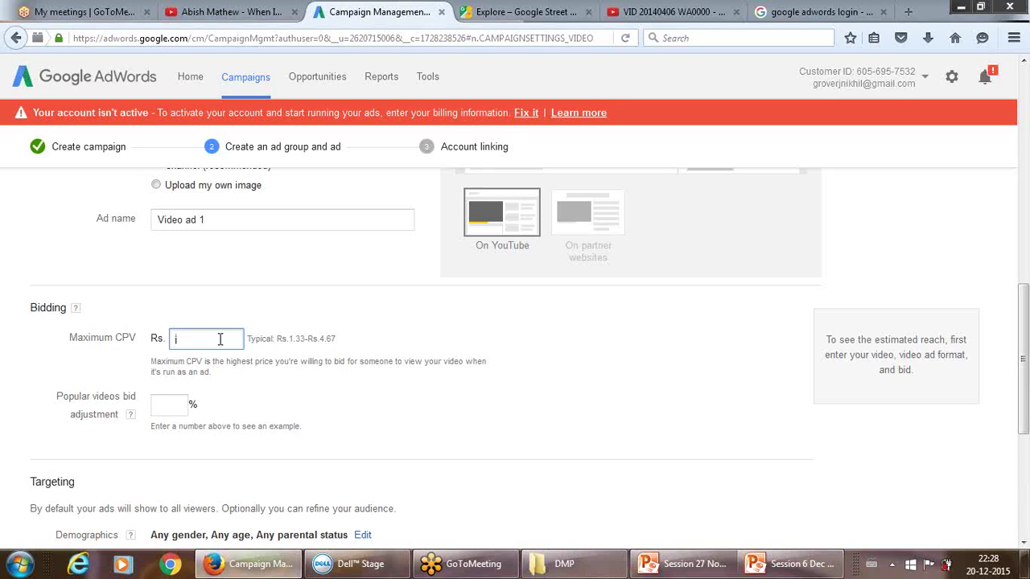
text(5)
key(BackSpace)
text(2.5)
key(BackSpace)
key(BackSpace)
key(BackSpace)
text(5)
click(244, 341)
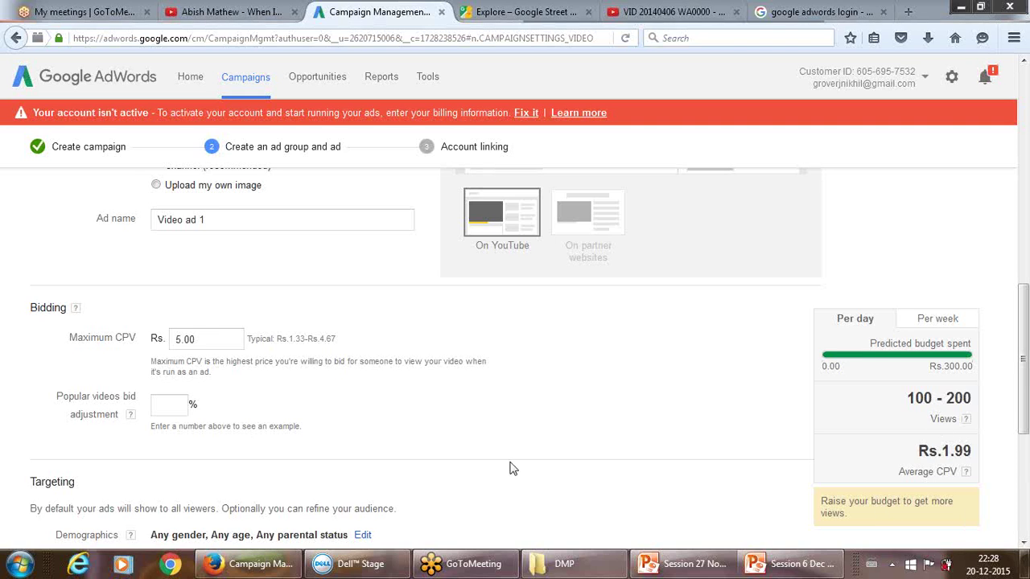
Step: Set the ad group's maximum CPV bid to Rs. 2.50
click(170, 404)
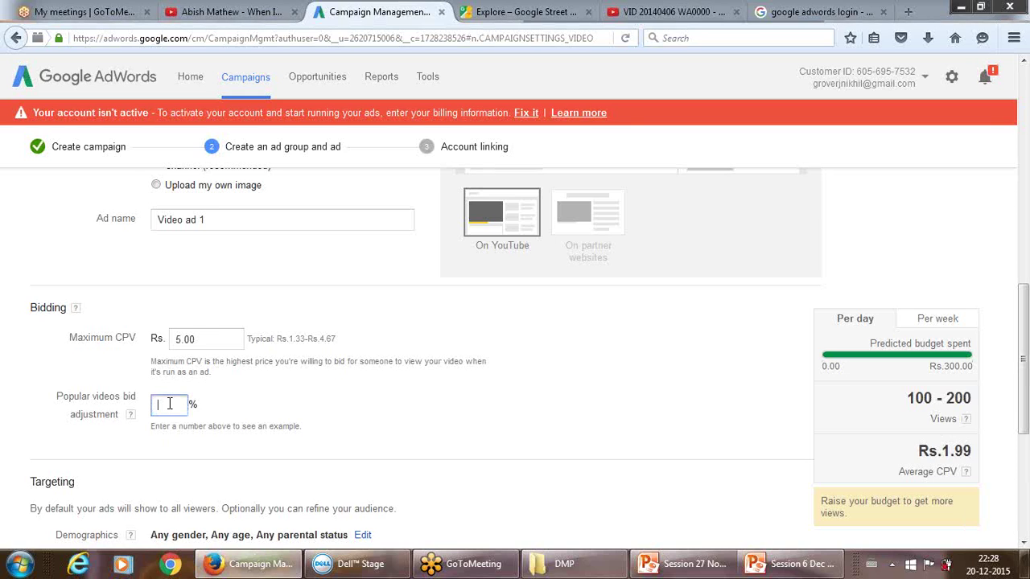
click(209, 341)
key(BackSpace)
key(BackSpace)
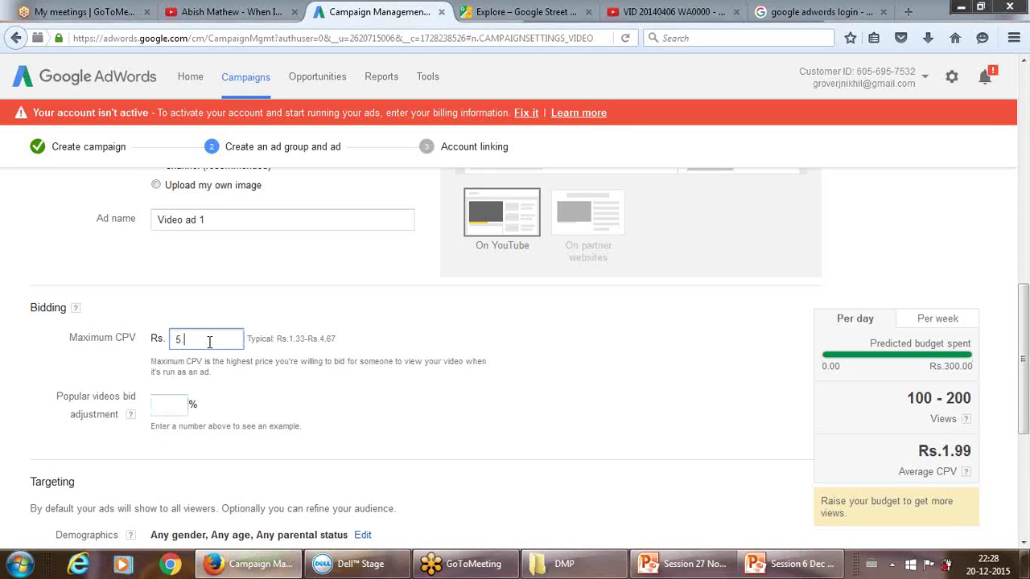
key(BackSpace)
key(BackSpace)
text(2.5)
click(361, 416)
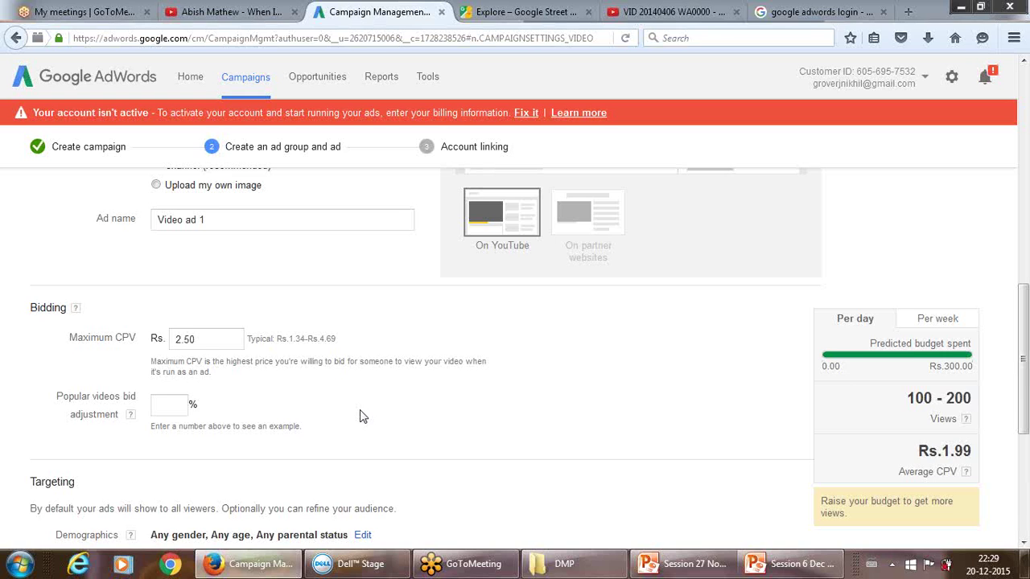
Step: Set the popular videos bid adjustment to 10%
click(180, 403)
text(10)
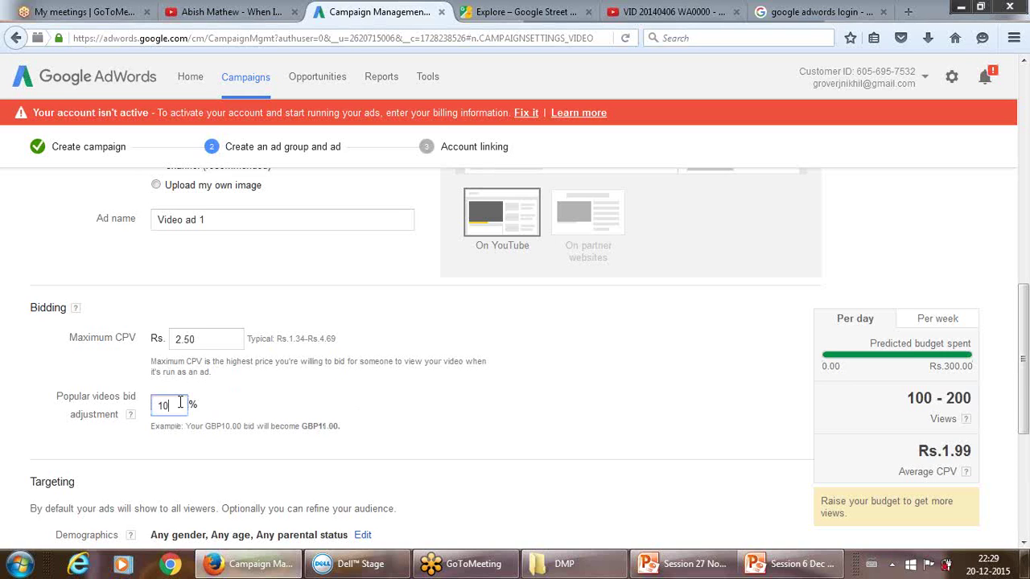
click(388, 418)
Step: Review the optional ways to narrow the ad group's targeting, such as keywords, placements, remarketing and topics
scroll(392, 418, down, 3)
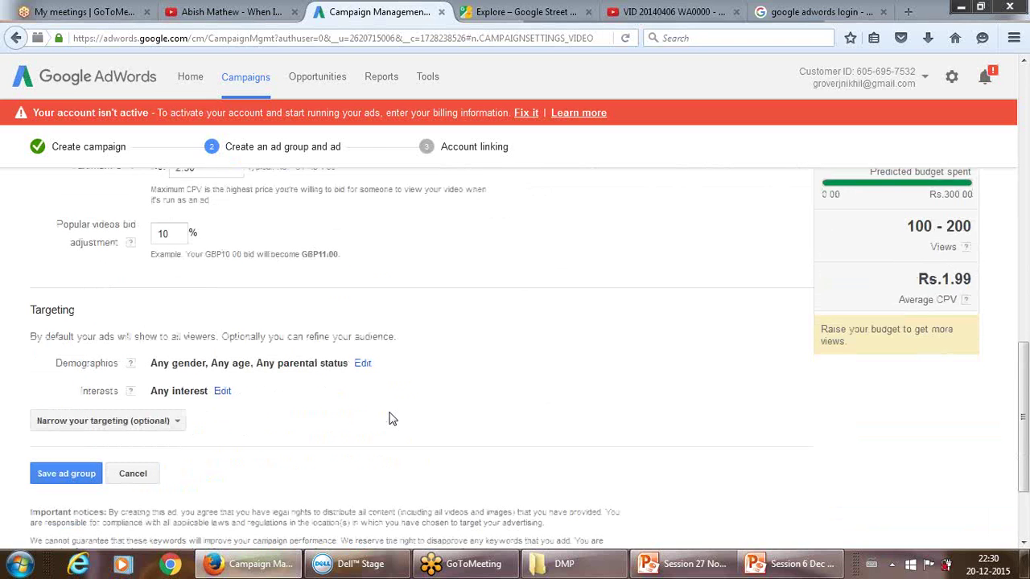
click(179, 423)
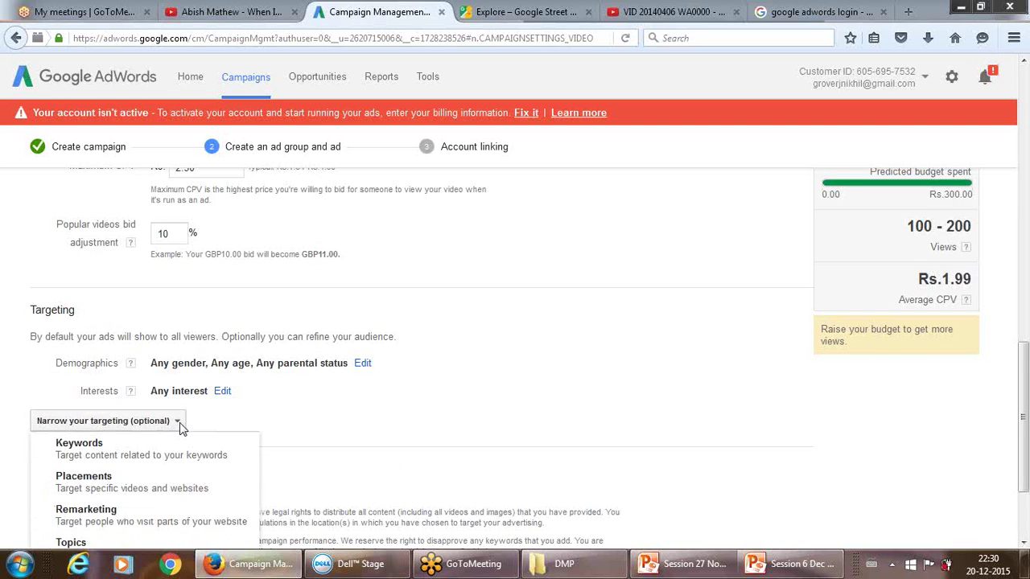
click(296, 414)
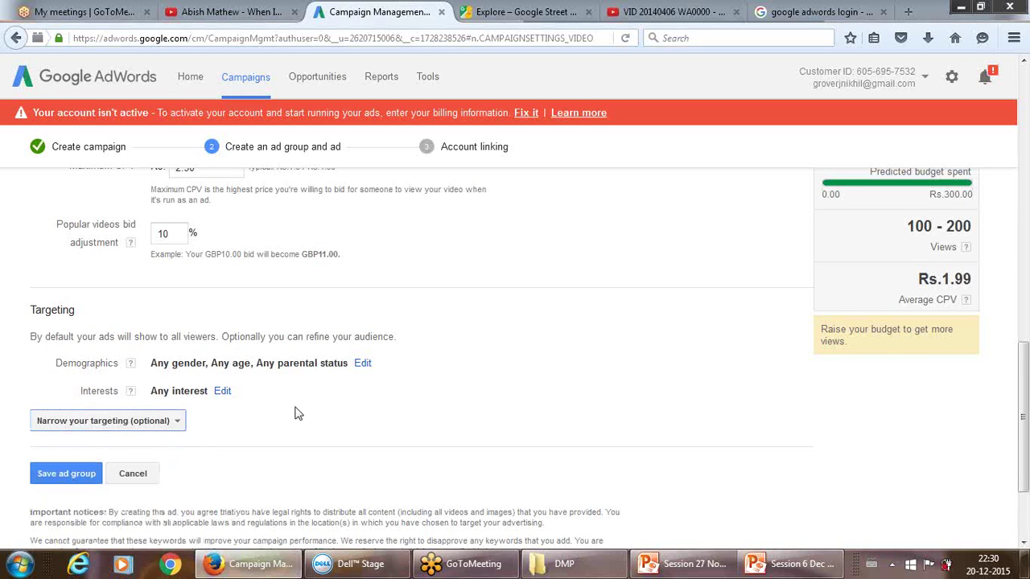
click(171, 425)
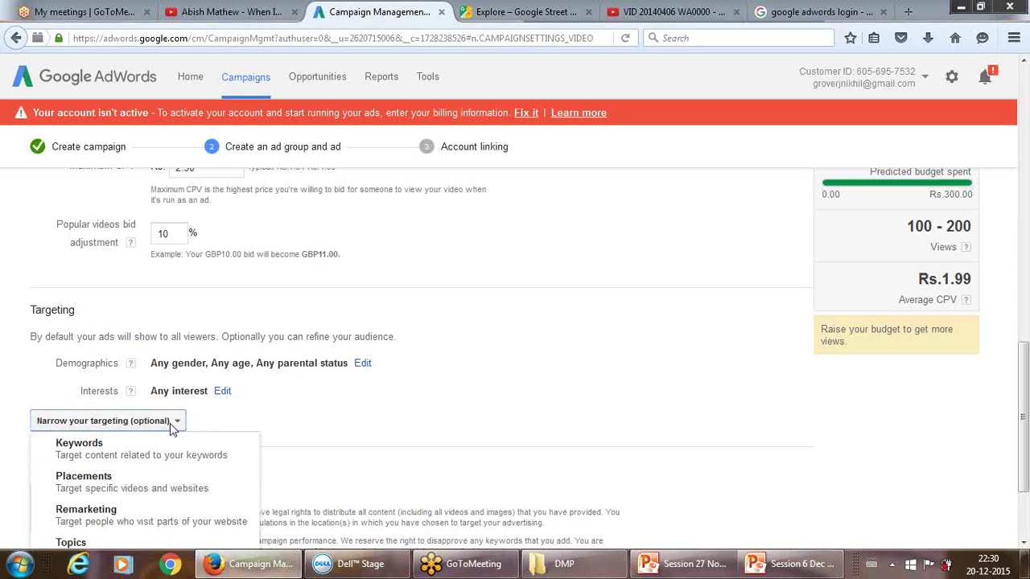
click(353, 431)
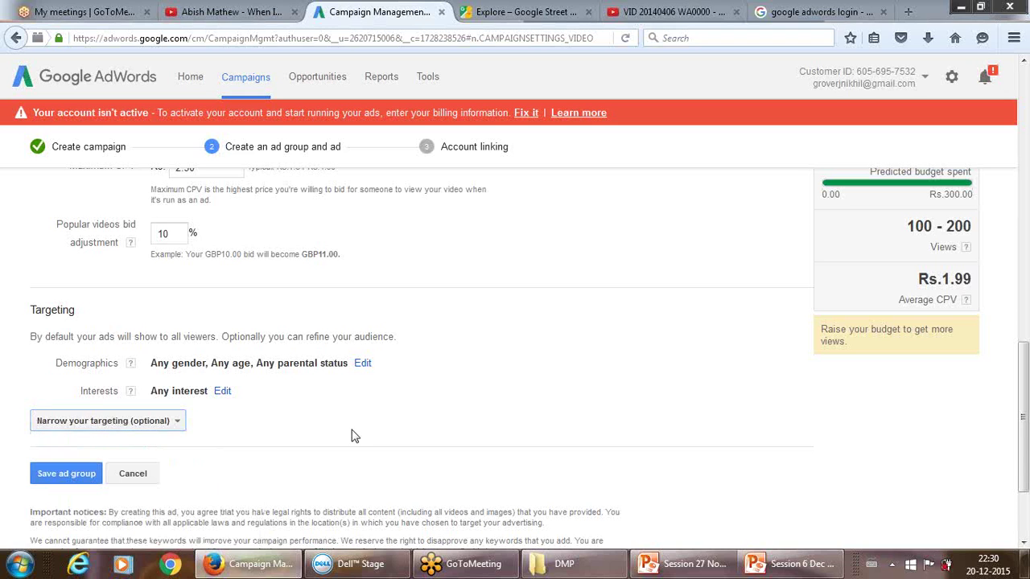
click(177, 422)
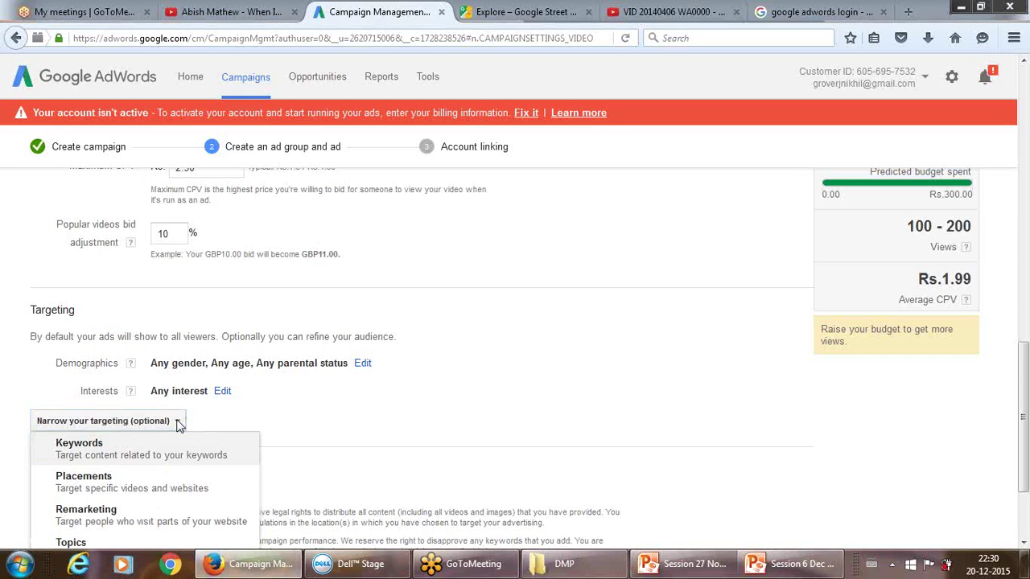
click(331, 396)
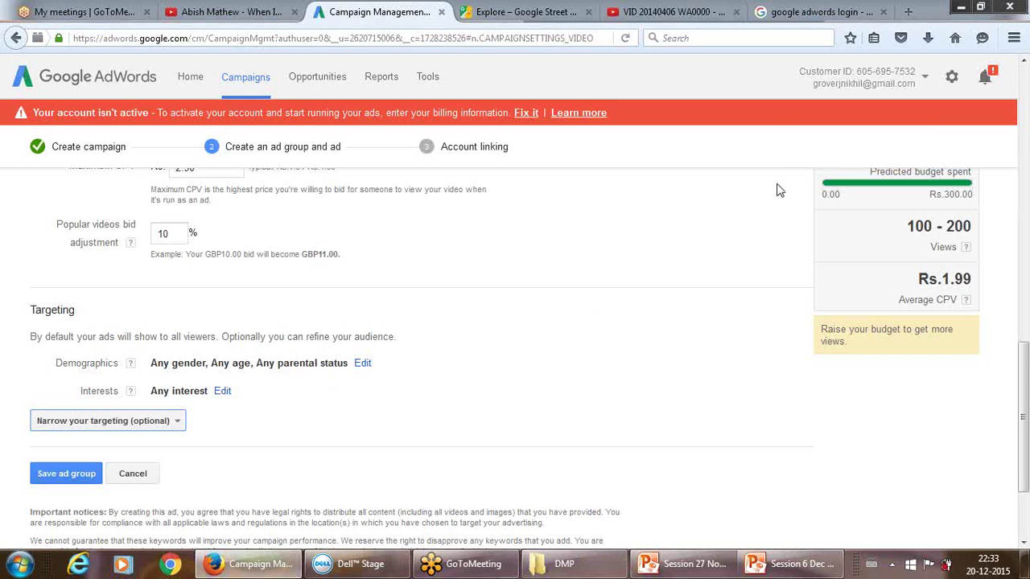
click(925, 78)
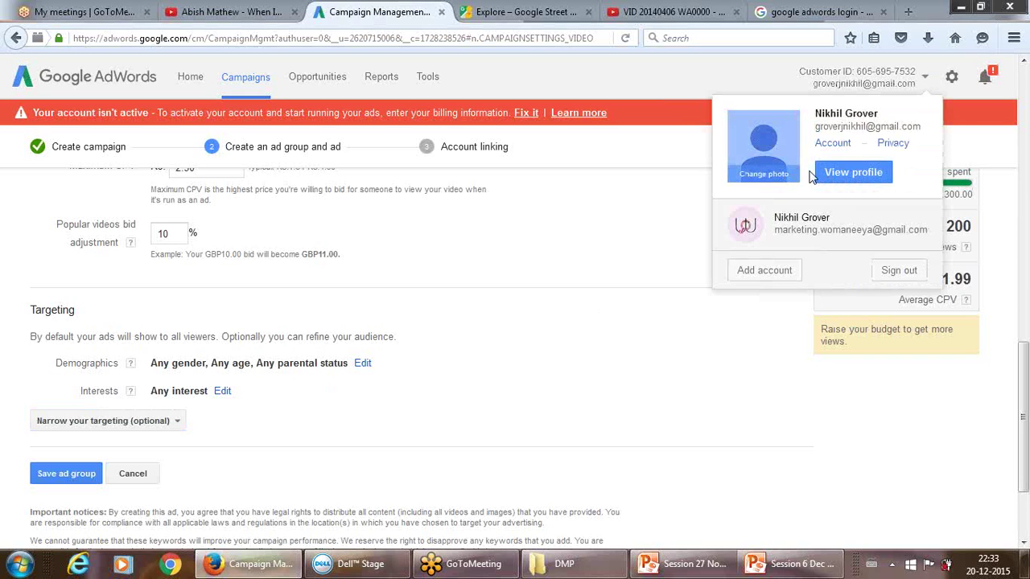
click(847, 442)
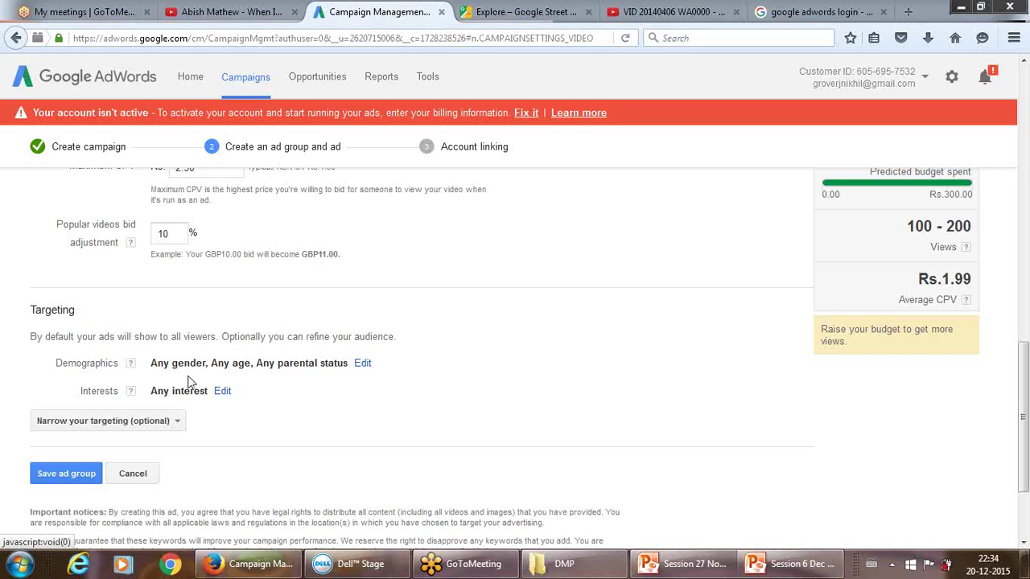
Step: Open the demographic targeting and accept it with all genders, ages and parental statuses included
drag(184, 363, 164, 364)
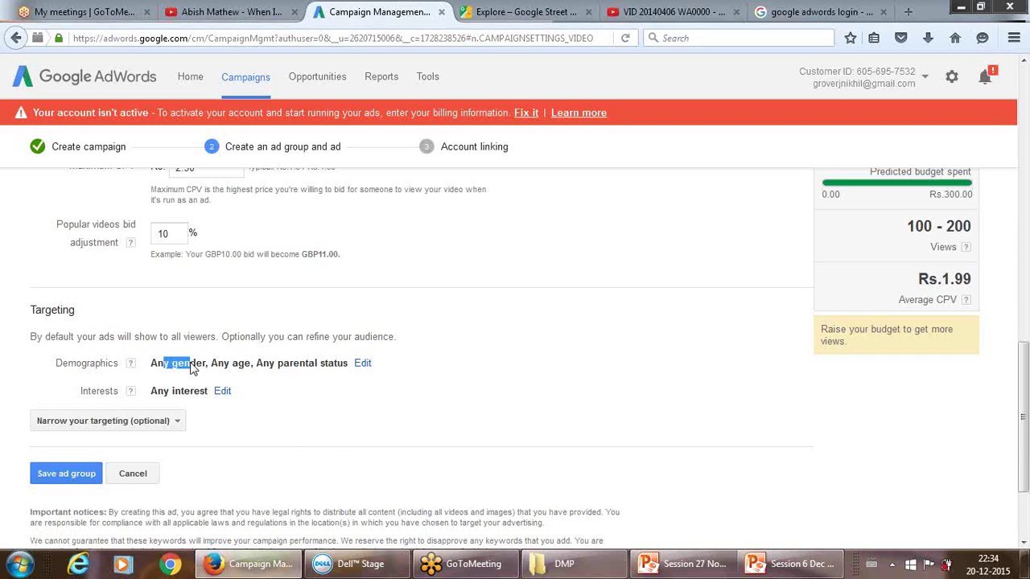
click(371, 298)
click(363, 367)
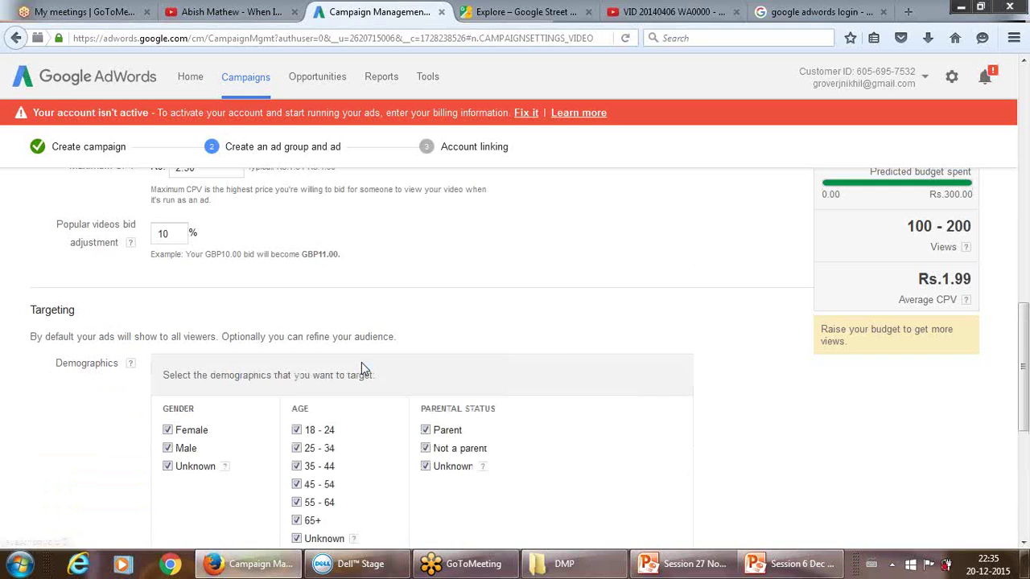
click(167, 449)
scroll(621, 520, down, 3)
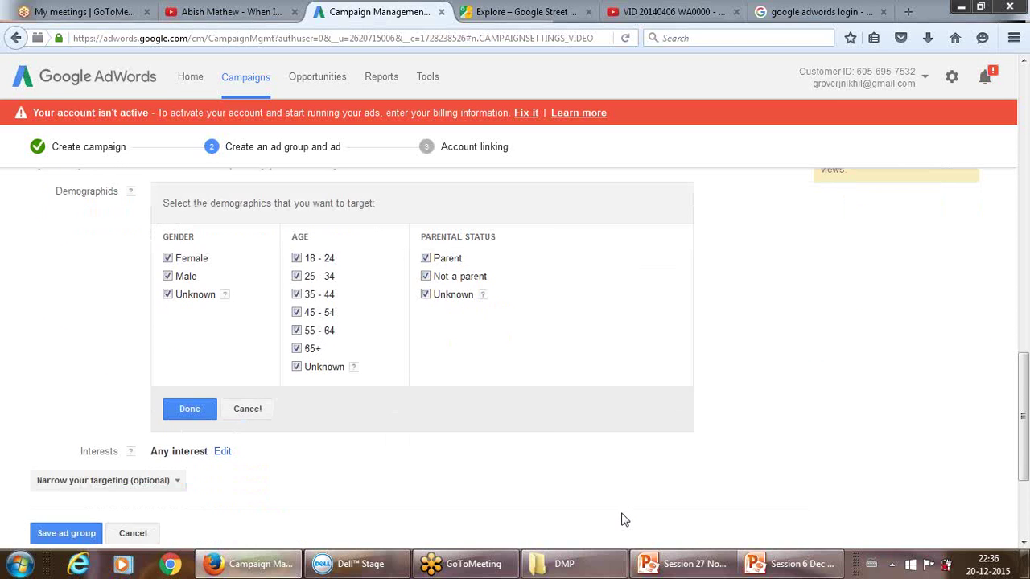
scroll(621, 519, down, 1)
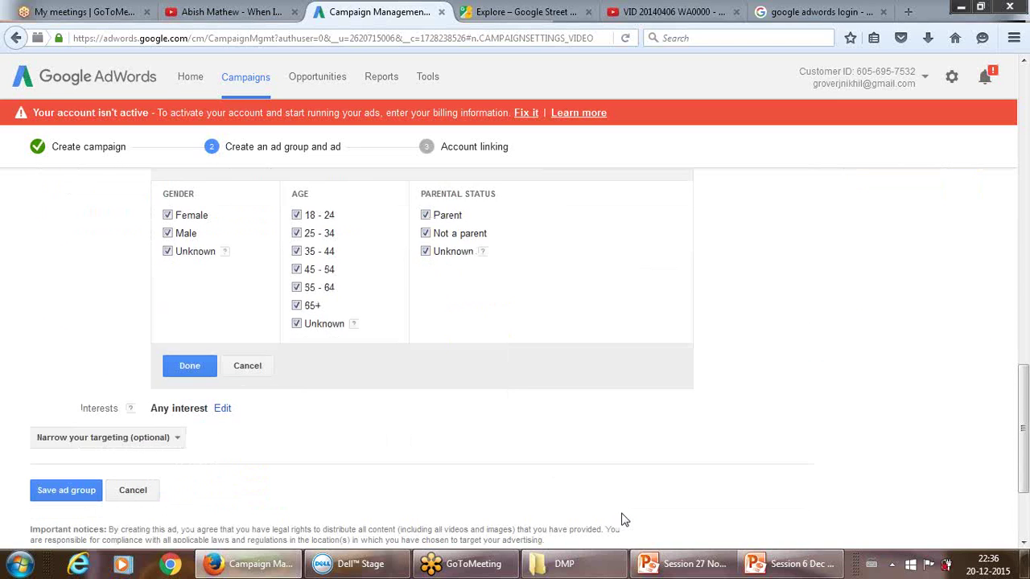
click(196, 366)
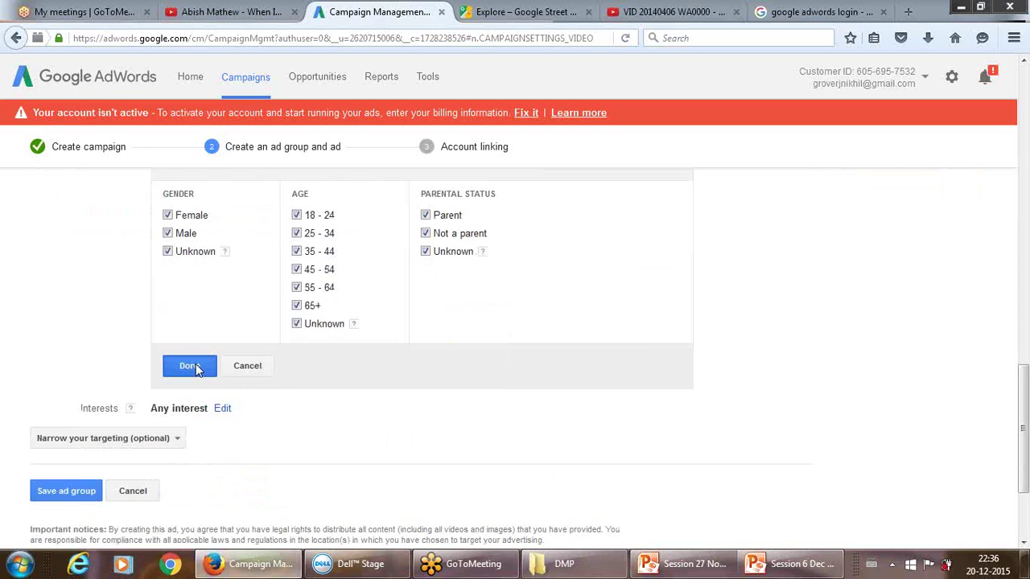
Step: Add the Foodies affinity audience to the ad group's interest targeting and accept the selection
click(164, 257)
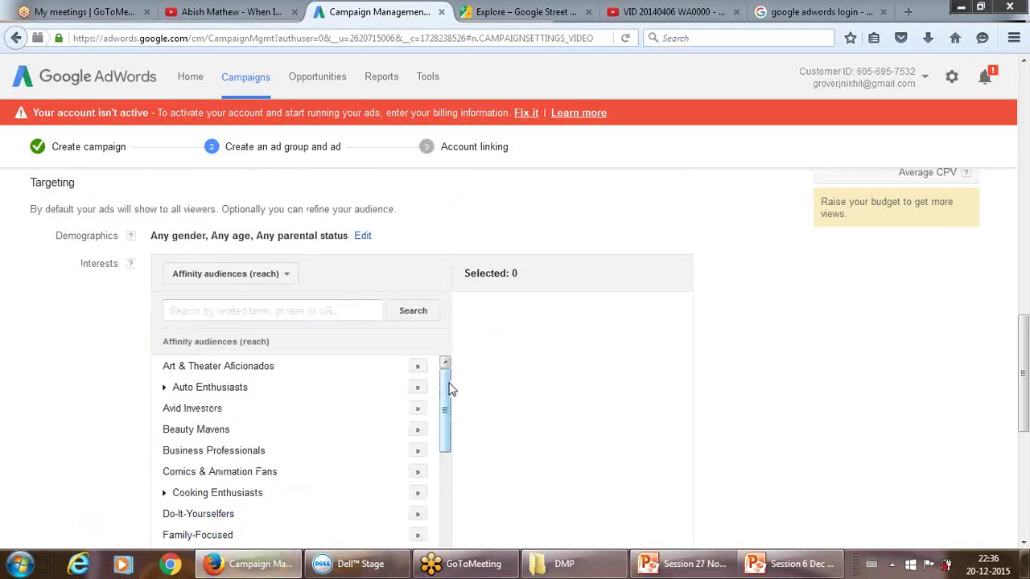
drag(450, 388, 450, 419)
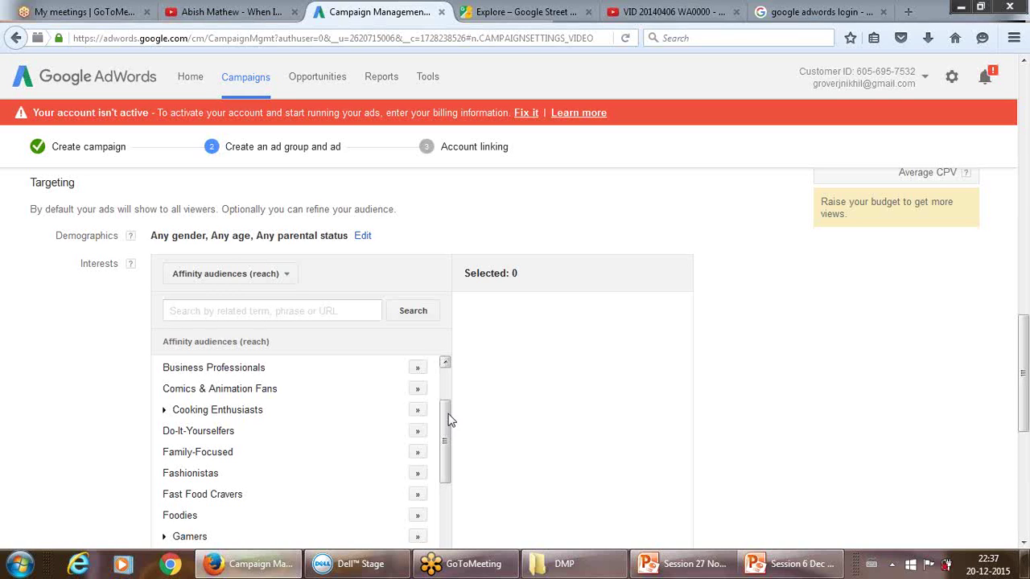
drag(449, 418, 447, 375)
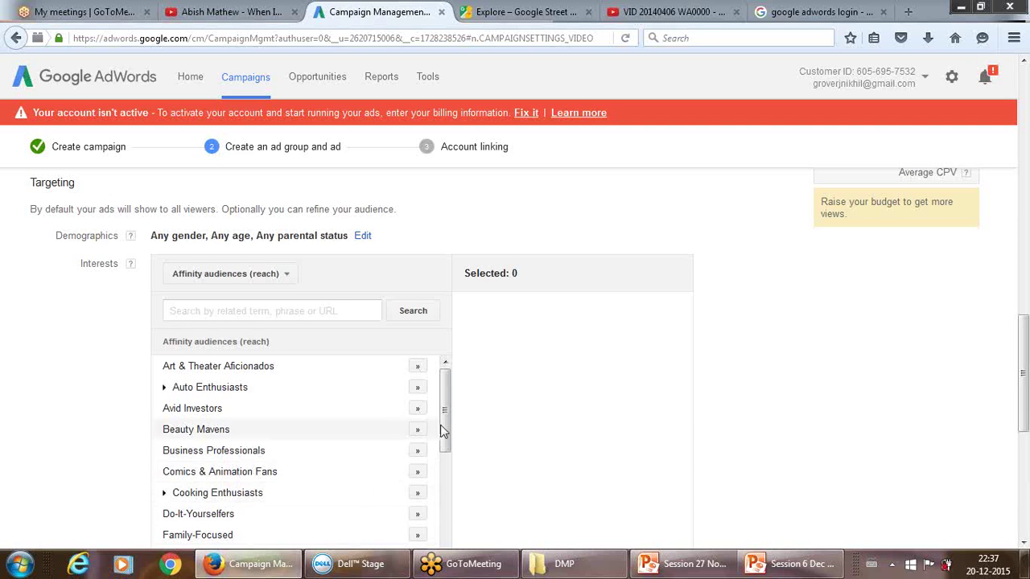
drag(445, 424, 441, 471)
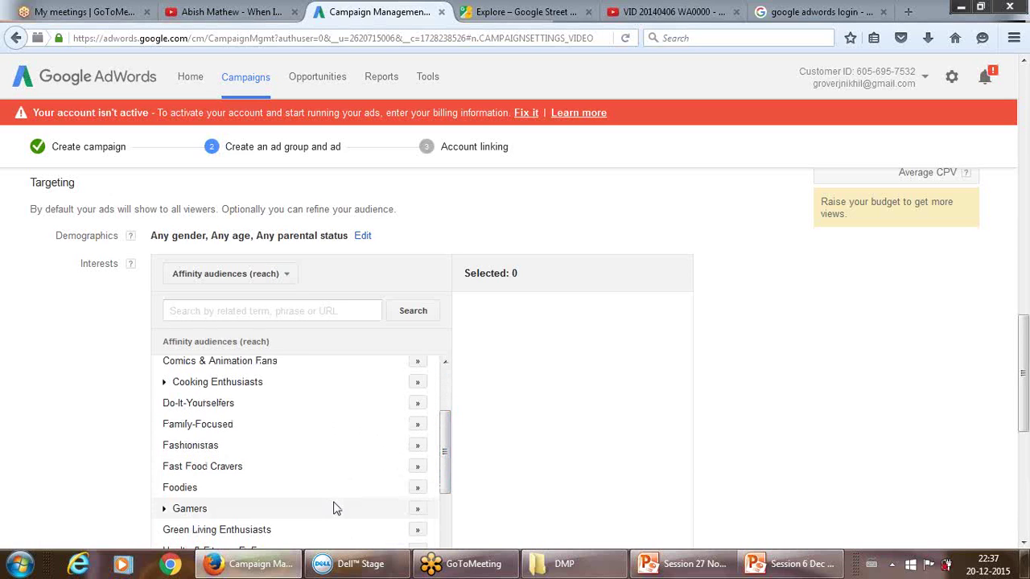
click(417, 489)
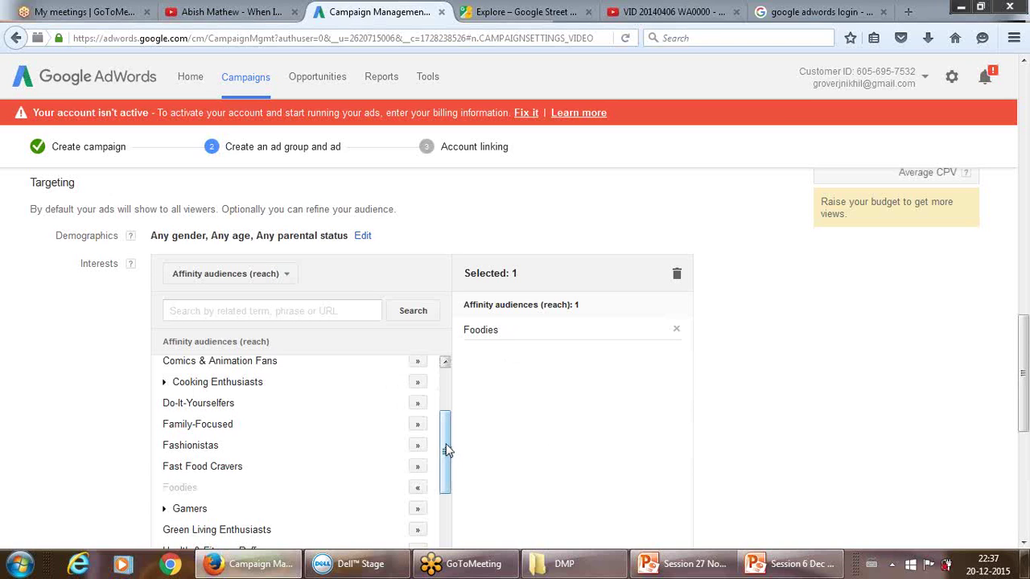
drag(445, 450, 449, 427)
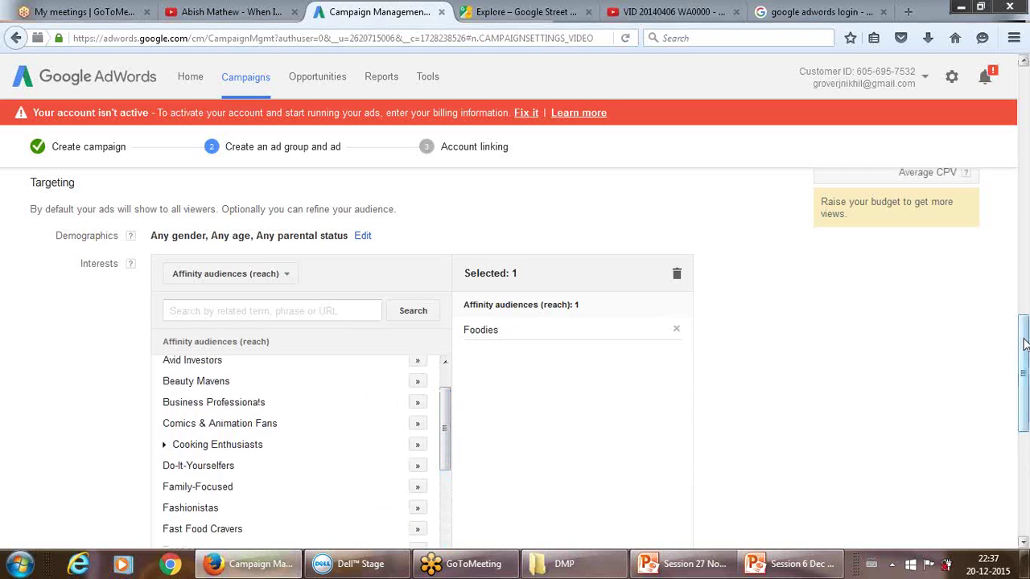
scroll(1024, 344, down, 3)
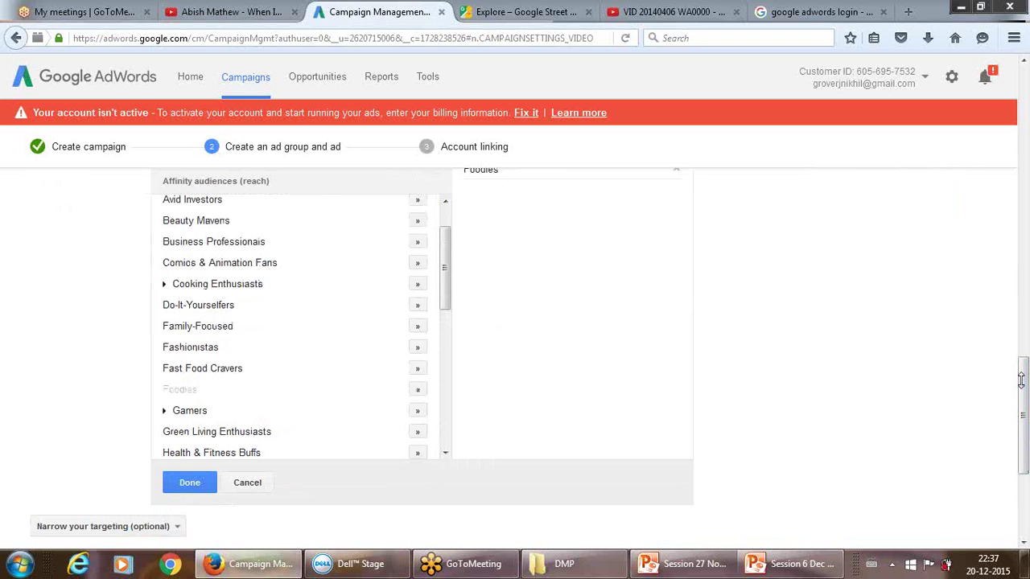
click(188, 485)
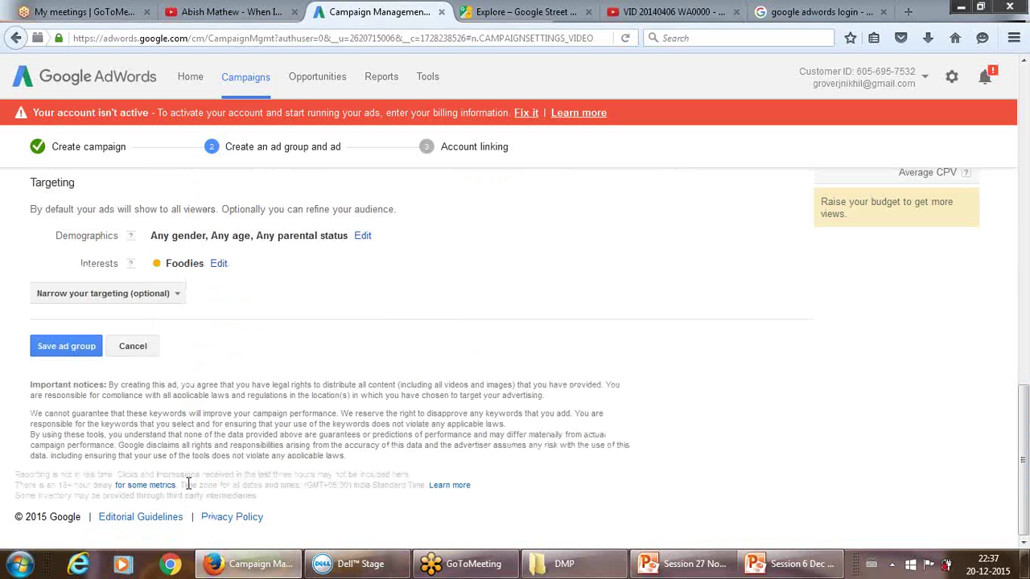
Step: Narrow the ad group's targeting by placements, ready for entering placement URLs manually
click(172, 294)
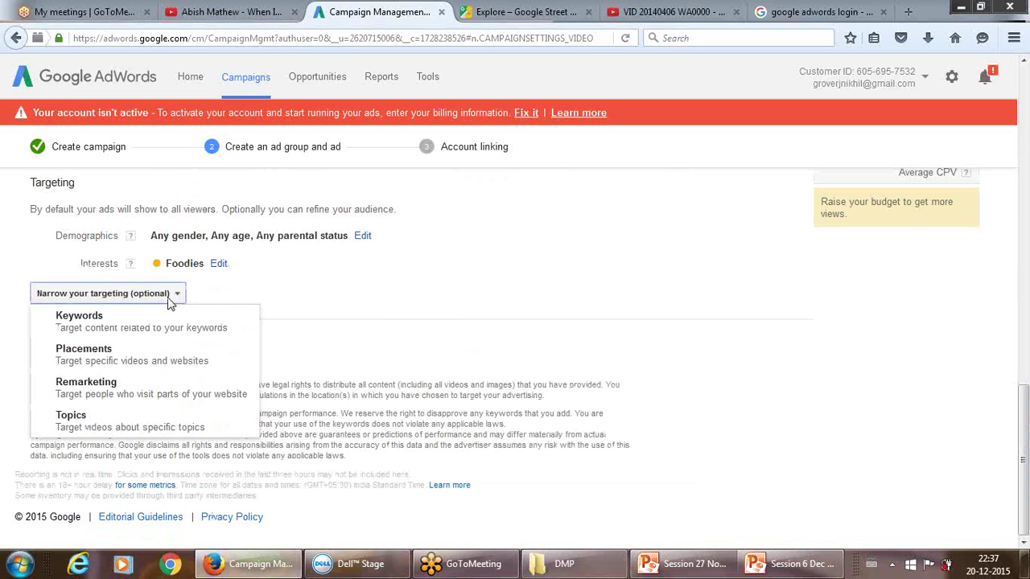
click(96, 352)
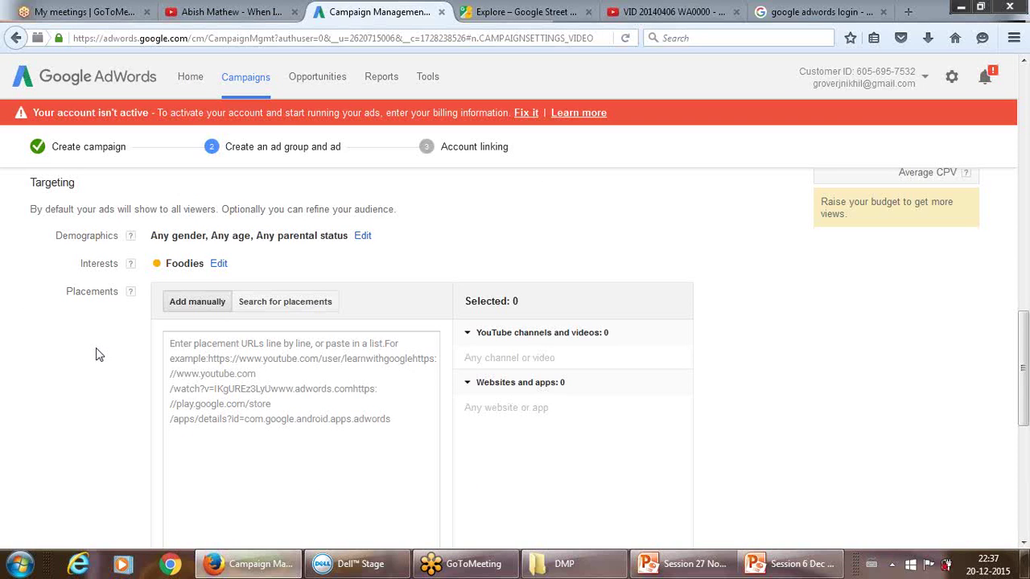
click(280, 362)
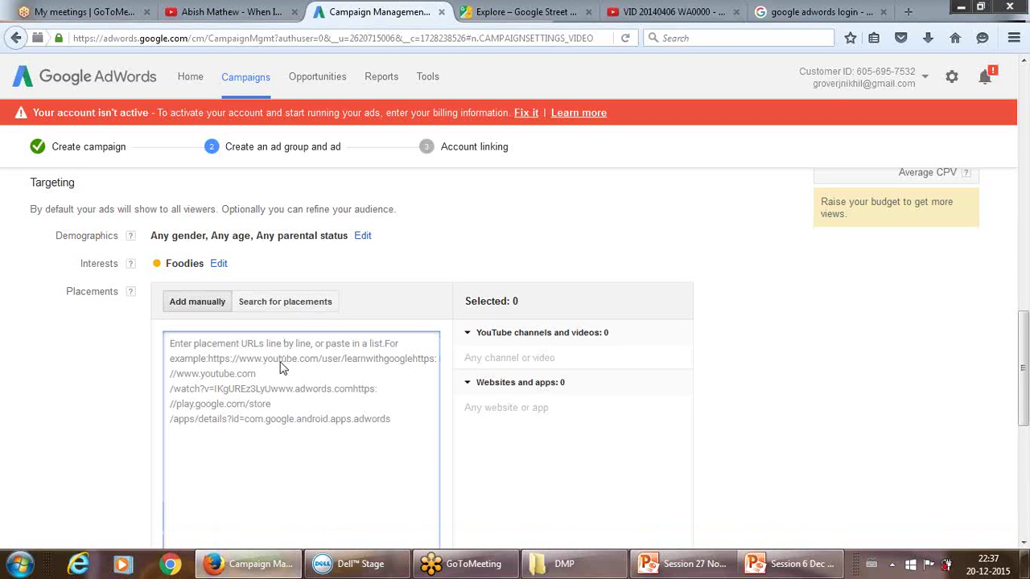
Step: Switch to YouTube, search for "mtv roadies", and open the mtvroadies channel with its intro video paused
click(825, 10)
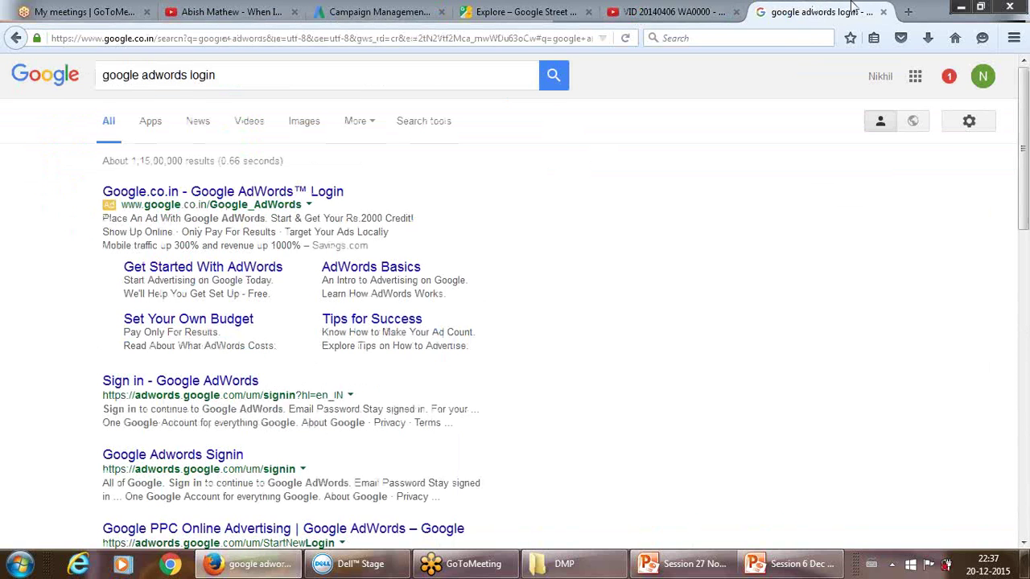
click(697, 20)
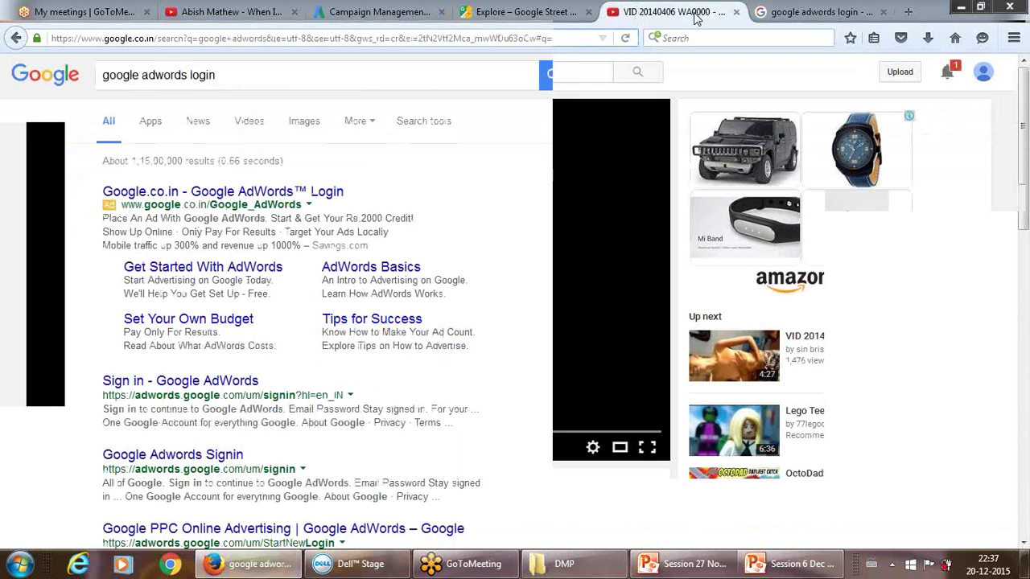
click(374, 75)
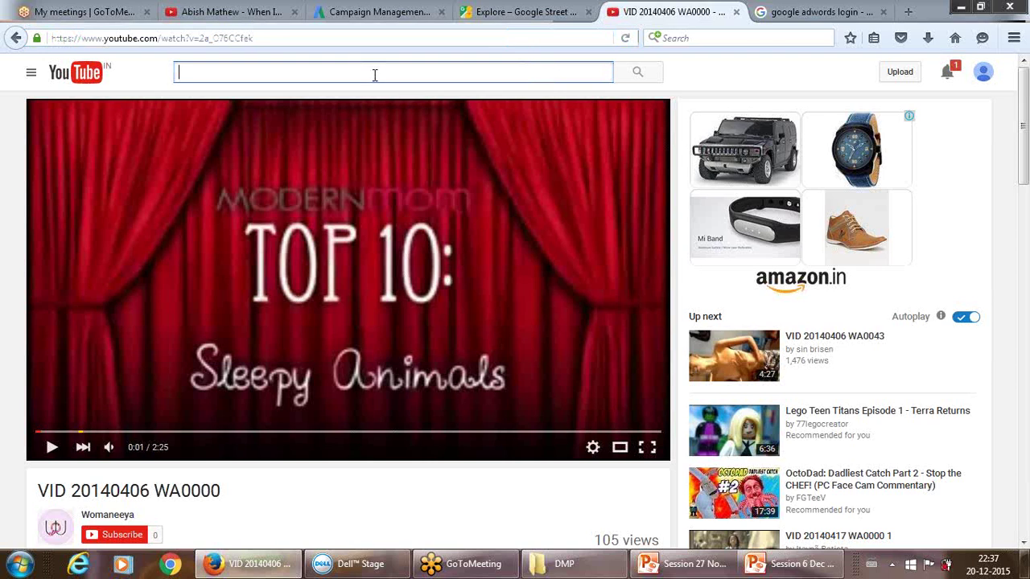
text(mtv roadies)
key(Return)
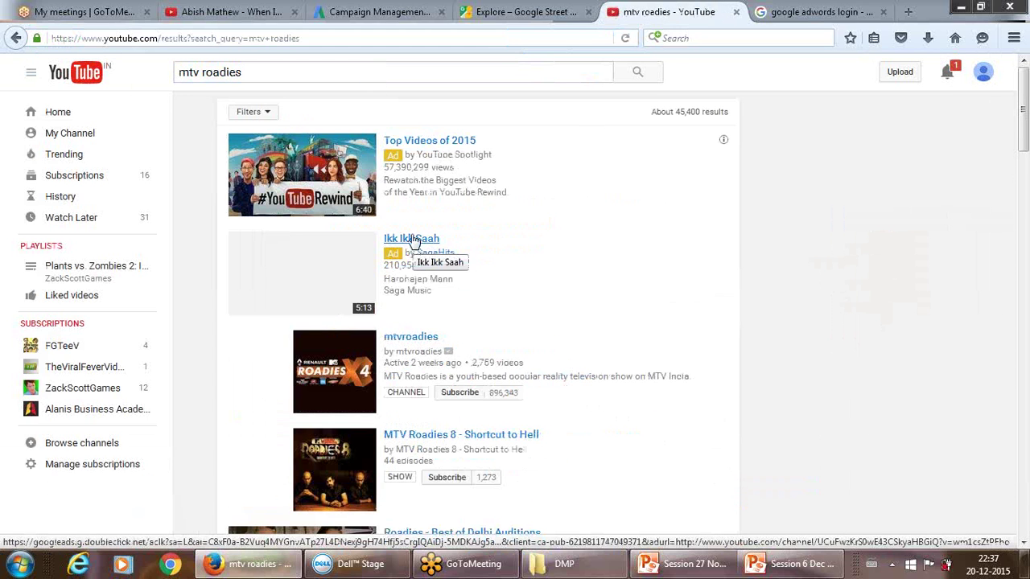
click(412, 339)
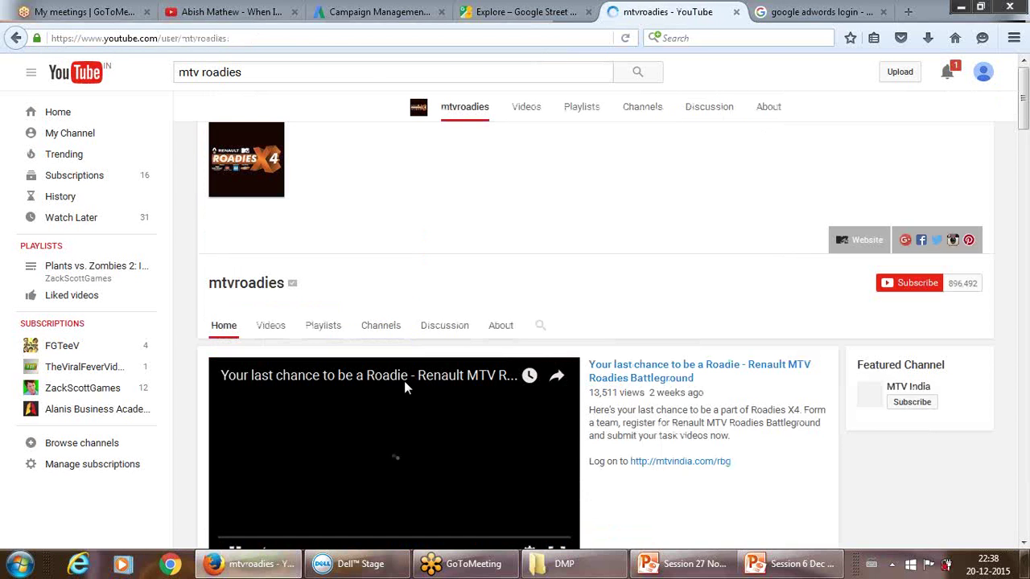
click(392, 426)
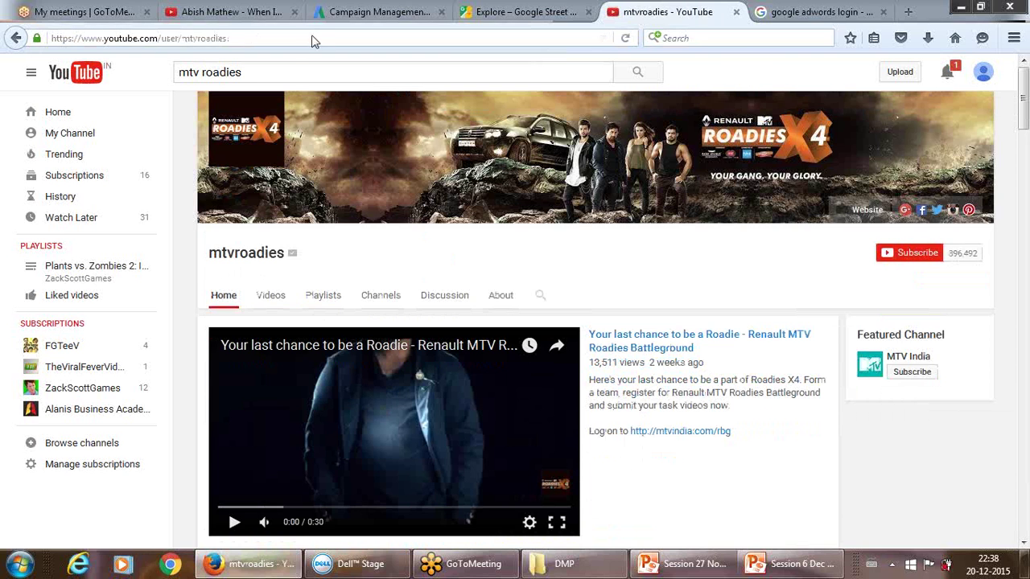
Step: Search YouTube for "web series india" in place of the previous search text
click(294, 72)
key(BackSpace)
key(BackSpace)
key(BackSpace)
key(BackSpace)
key(BackSpace)
key(BackSpace)
key(BackSpace)
key(BackSpace)
key(BackSpace)
key(BackSpace)
key(BackSpace)
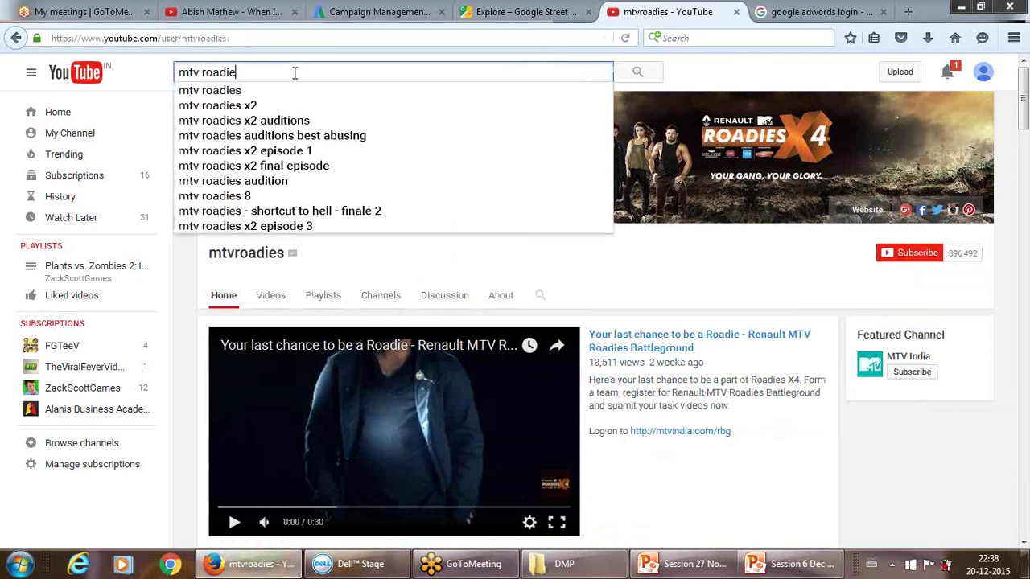
text(we)
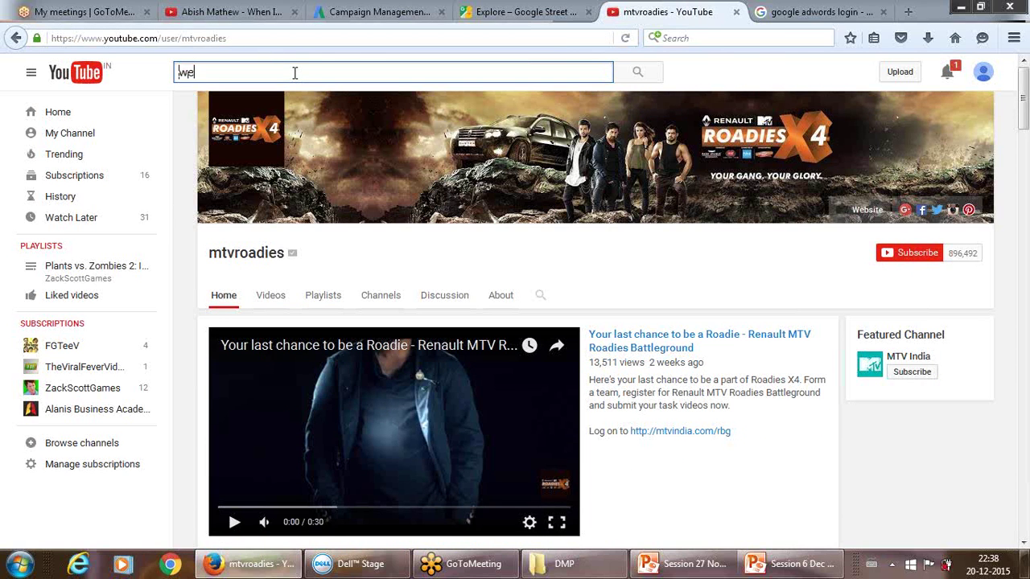
text(b series)
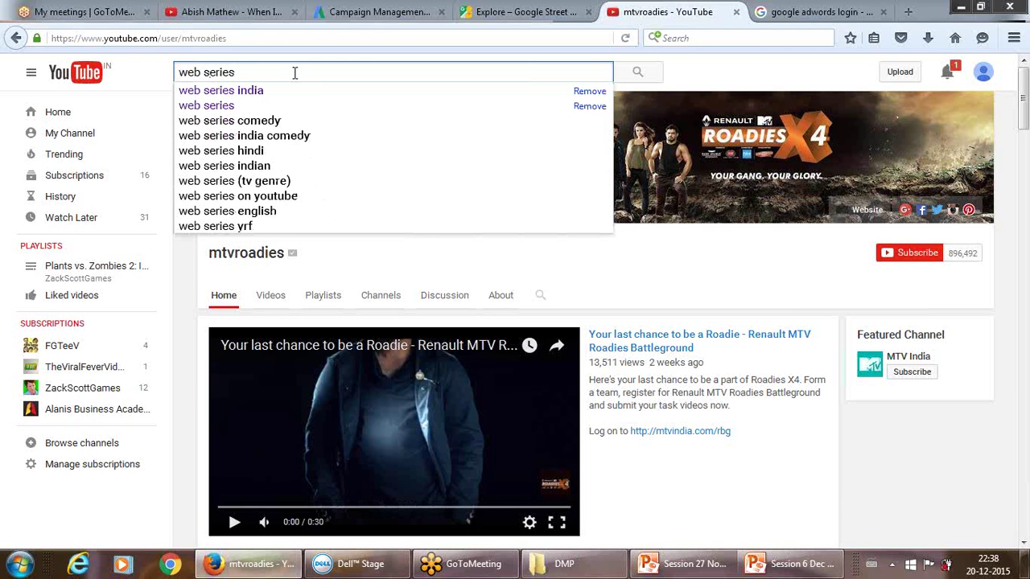
key(Down)
key(Return)
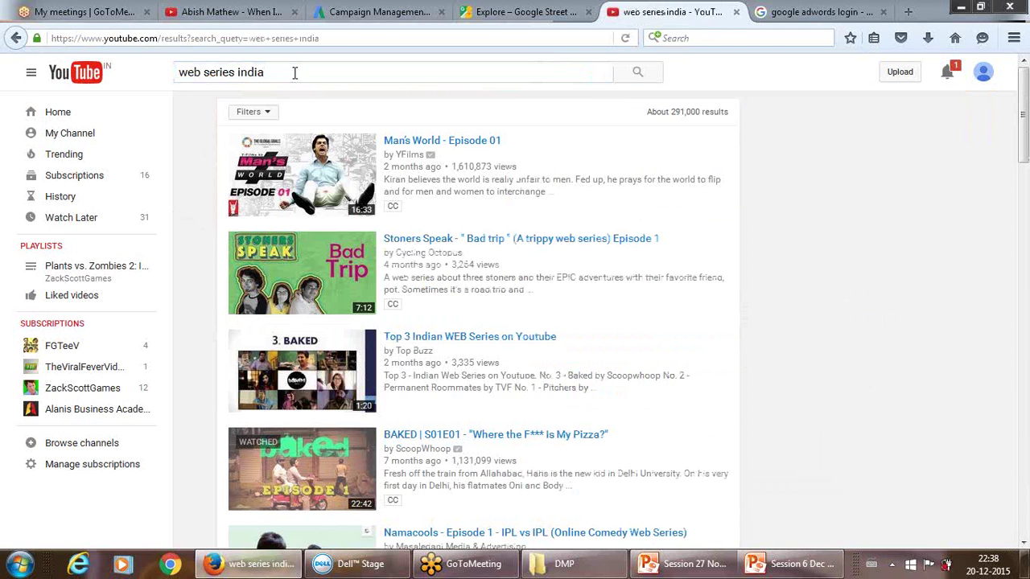
Step: Search YouTube for "web series women detective", view the "Alisha - The Fashion Detective | Teaser" video, and return to the results
click(288, 73)
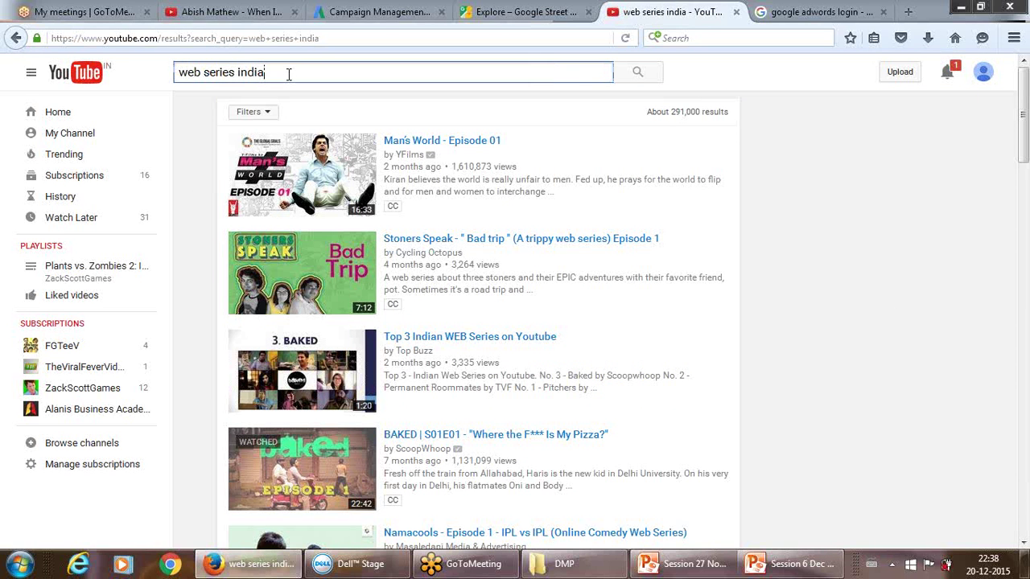
key(BackSpace)
key(BackSpace)
key(BackSpace)
key(BackSpace)
key(BackSpace)
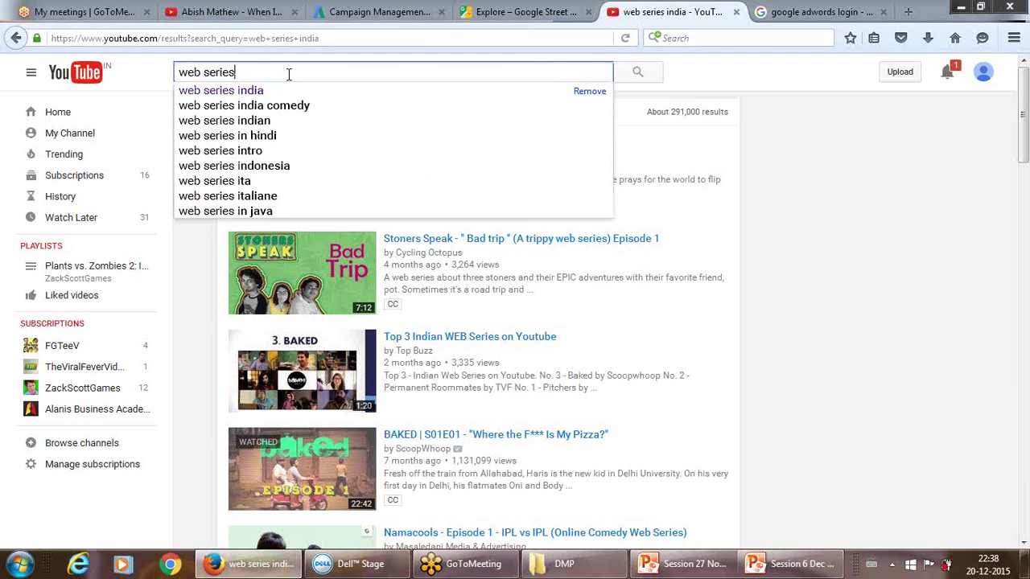
text(seri)
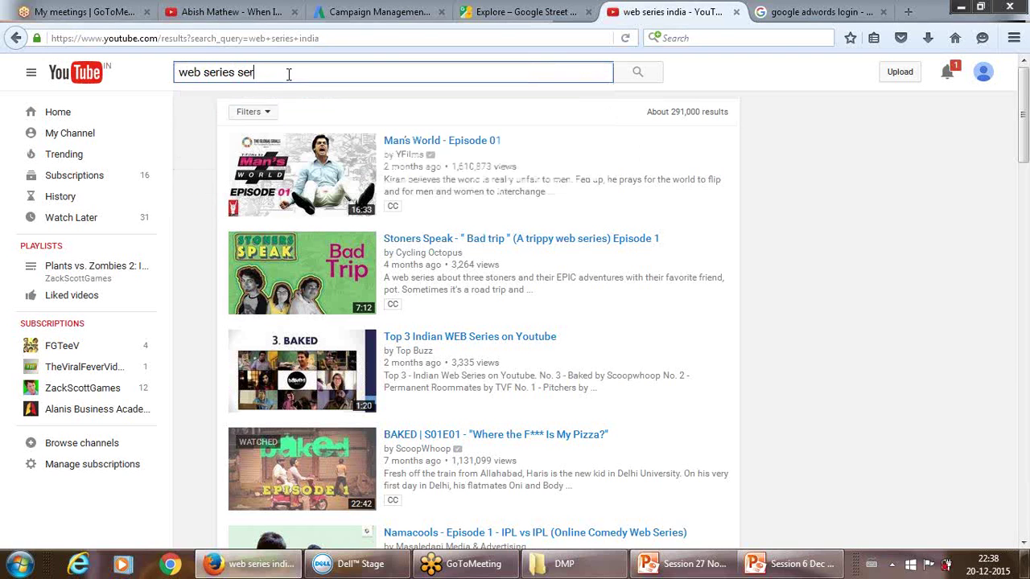
text(es)
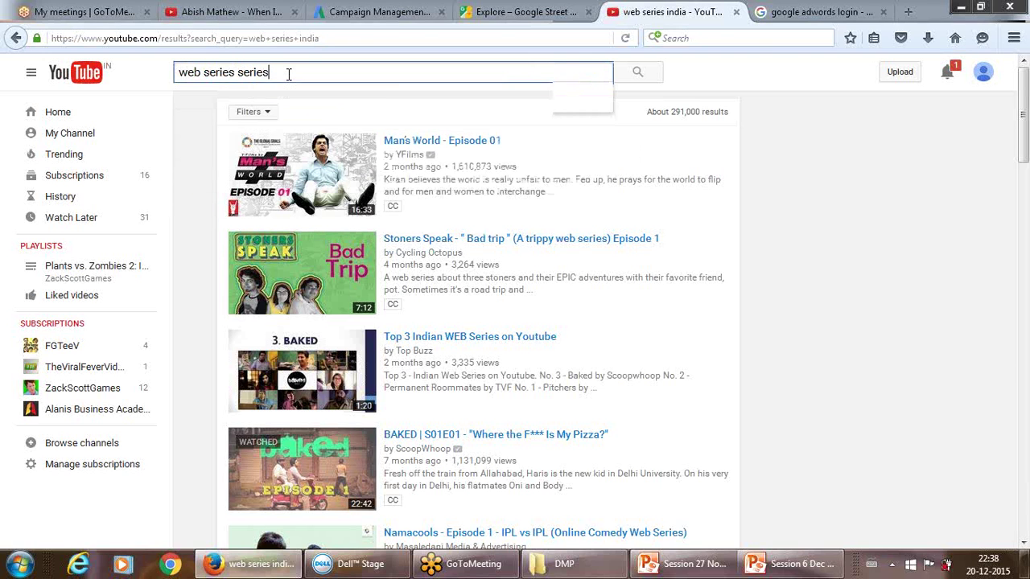
key(BackSpace)
key(BackSpace)
key(BackSpace)
key(BackSpace)
key(BackSpace)
key(BackSpace)
text(w)
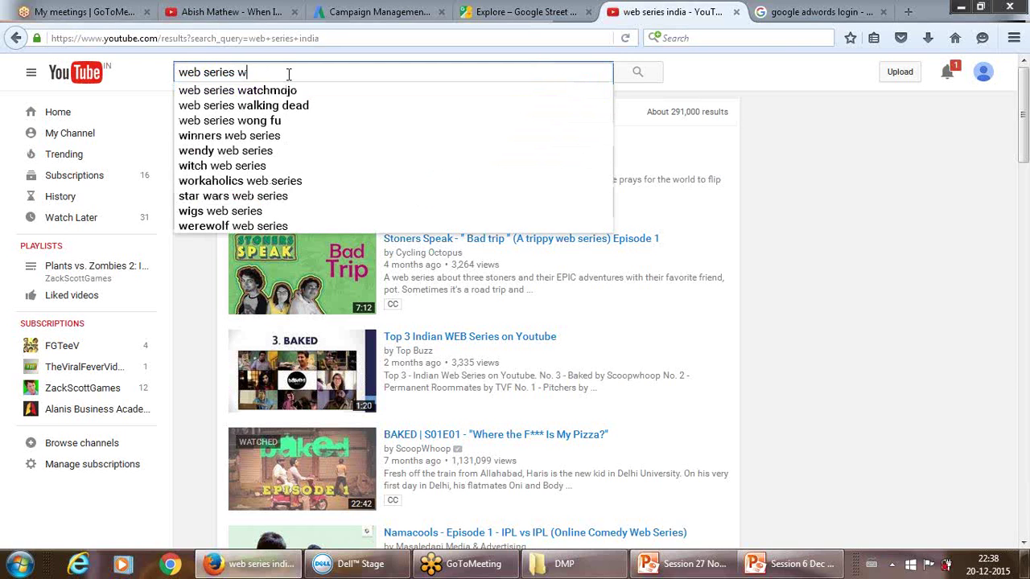
text(omen detec)
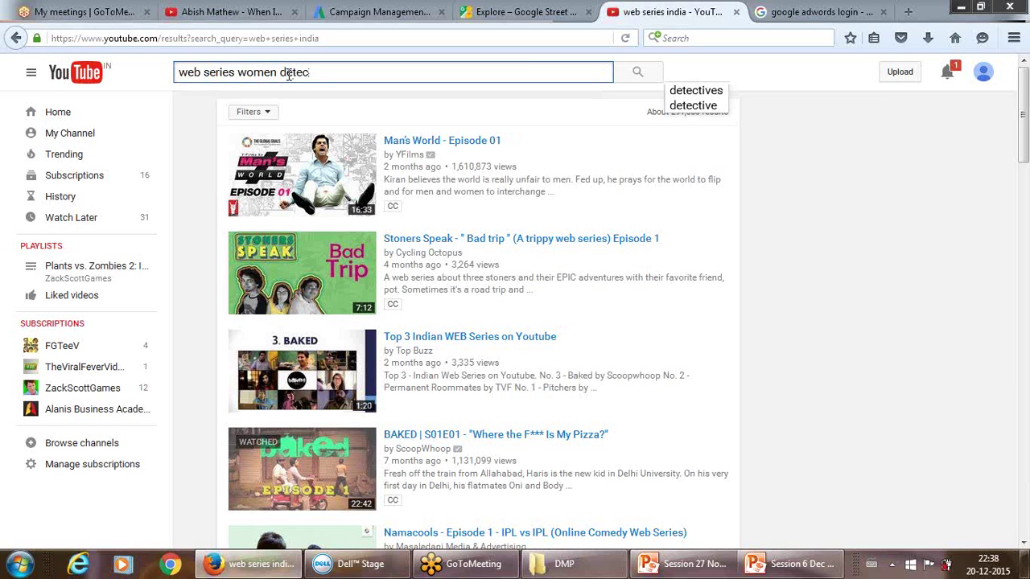
text(tive)
key(Return)
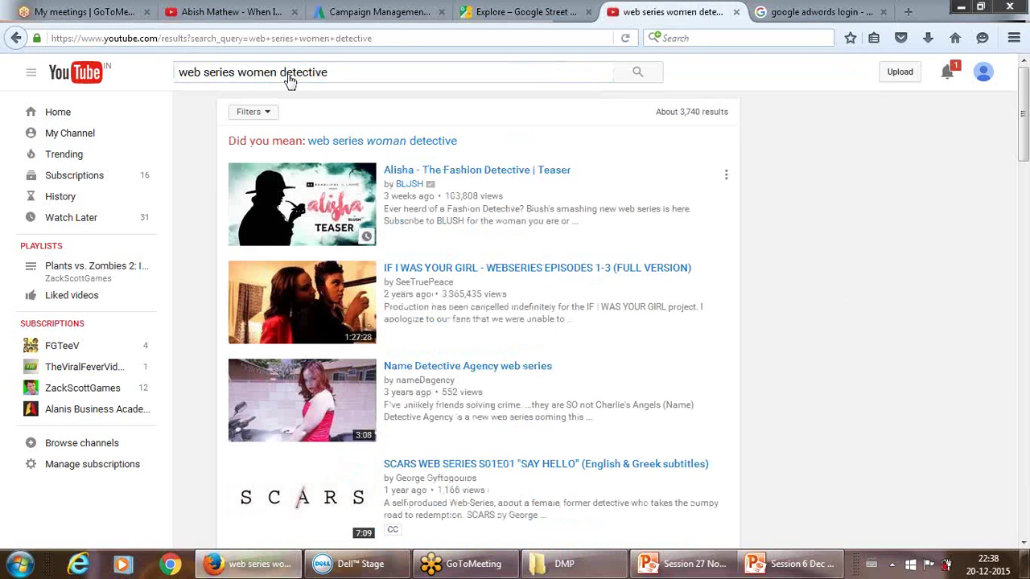
click(411, 172)
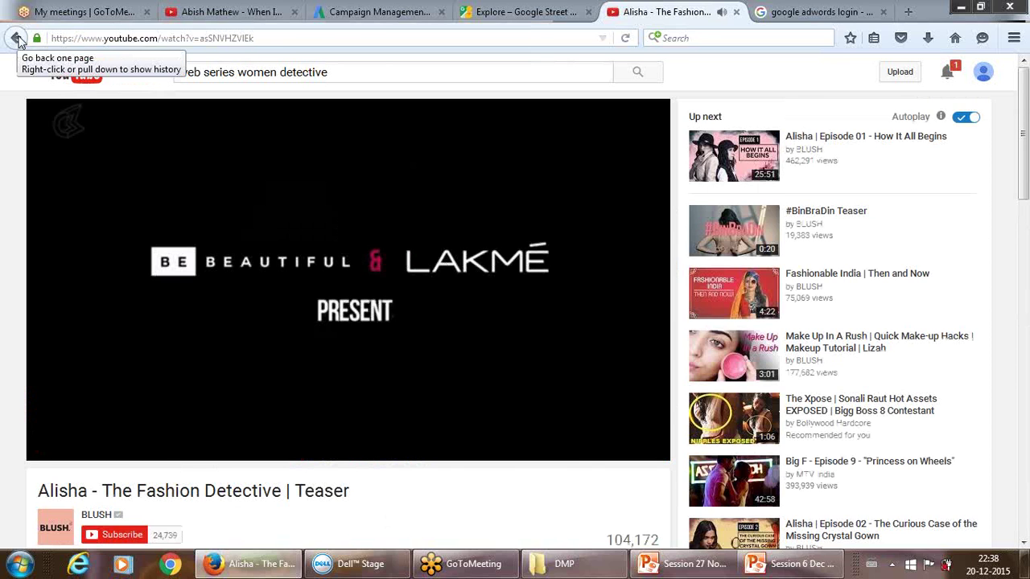
click(16, 38)
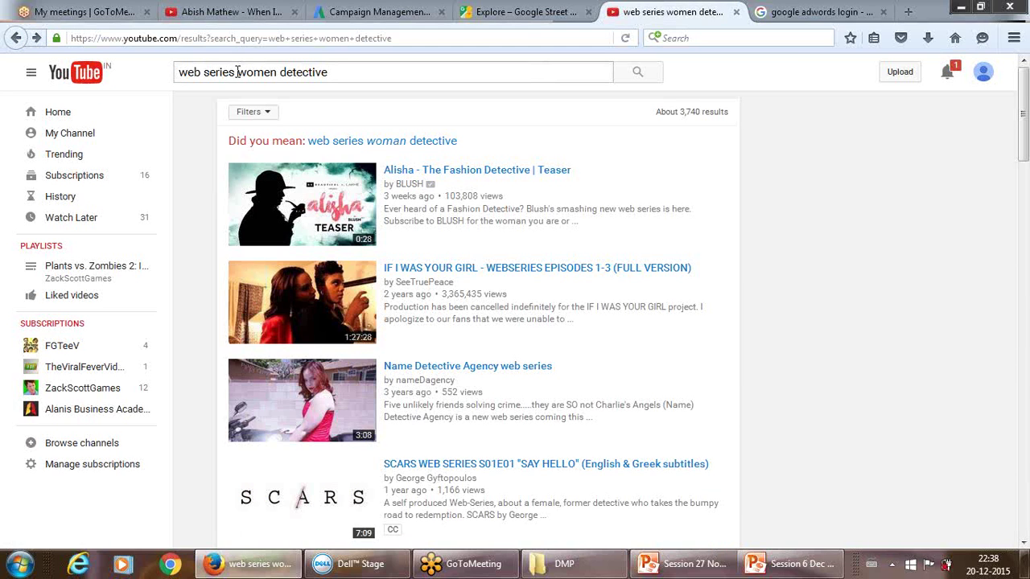
Step: Search YouTube for "web series women detective alisha" and open the video "Alisha | Episode 01 - How It All Begins"
click(336, 72)
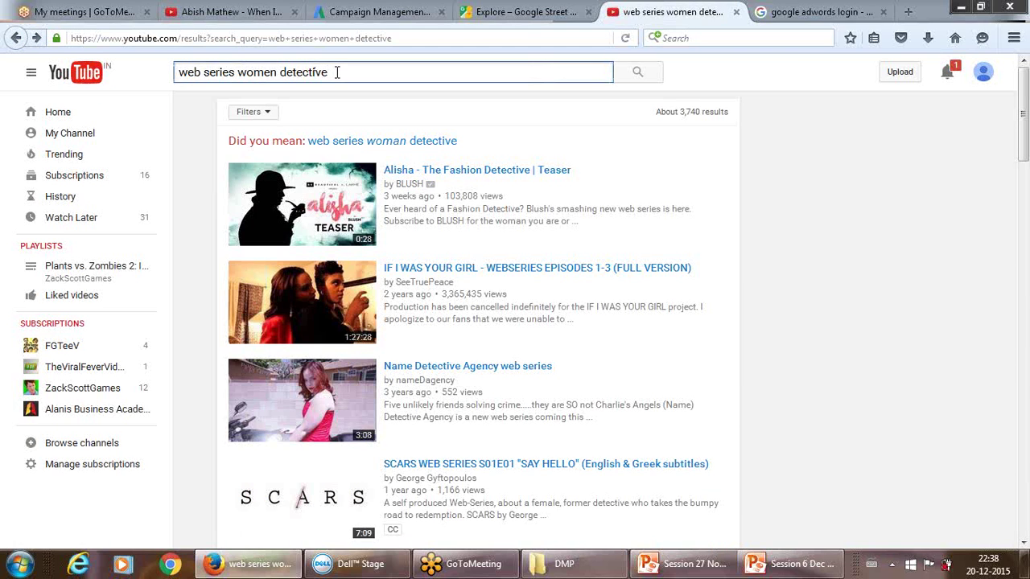
text(alos)
key(BackSpace)
key(BackSpace)
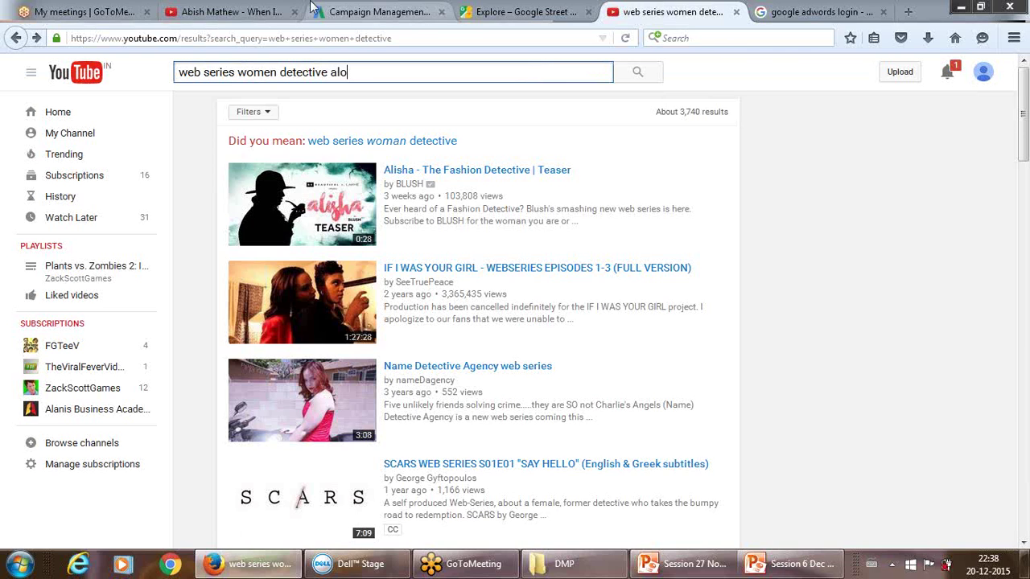
text(isha)
key(Return)
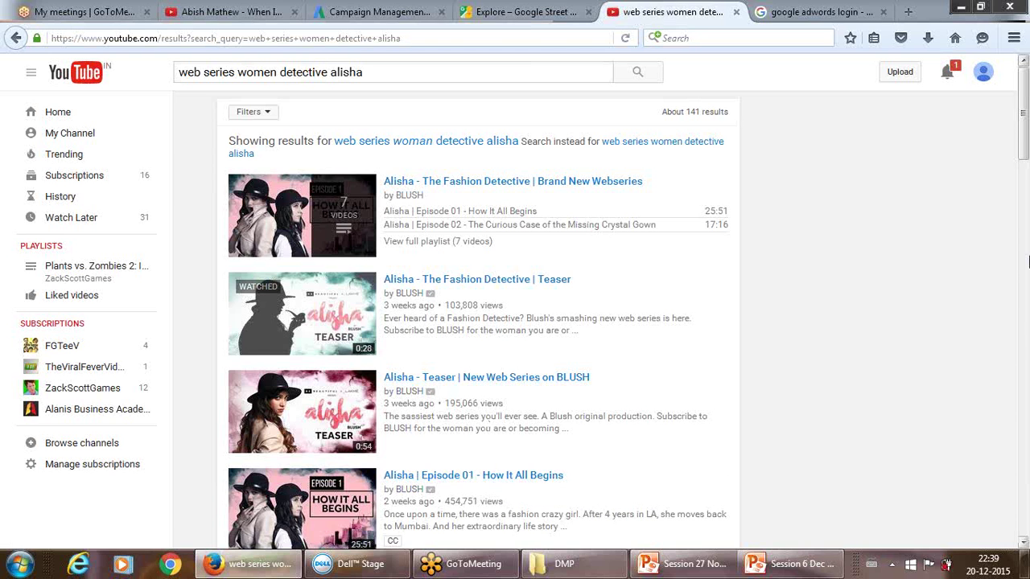
drag(1024, 115, 1024, 141)
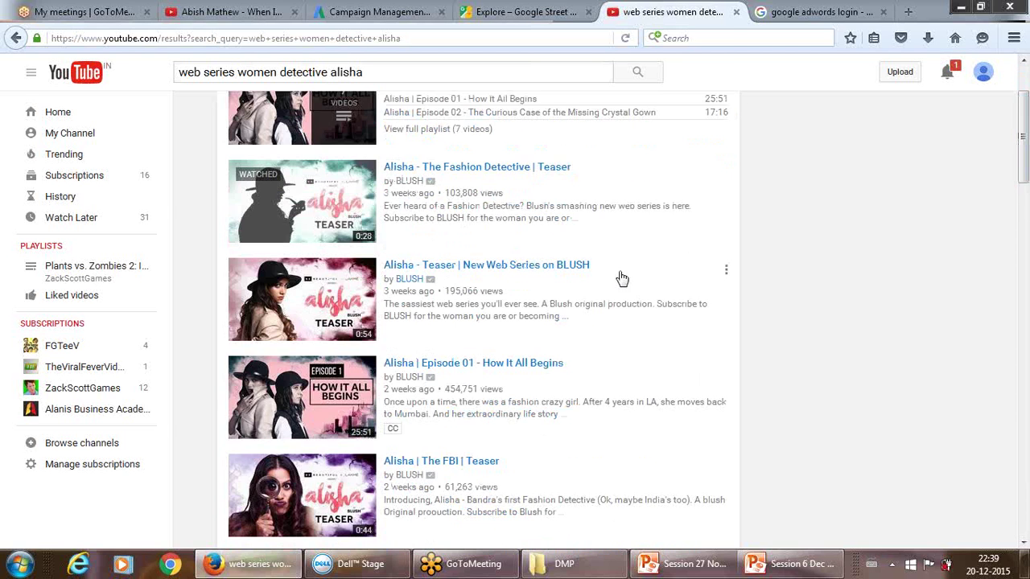
click(486, 368)
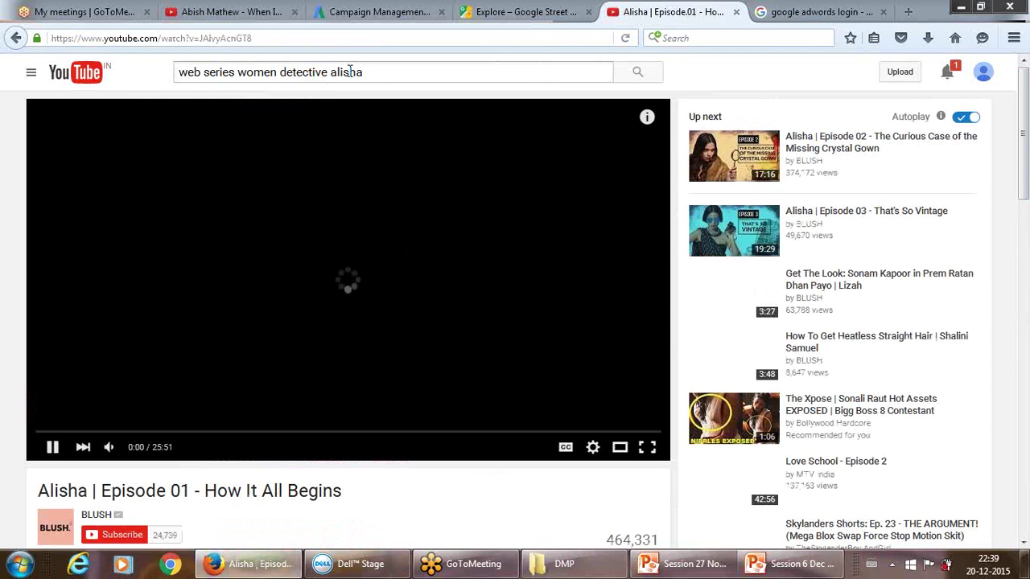
Step: Copy the URL of the "Alisha | Episode 01 - How It All Begins" video and pause its playback
click(320, 41)
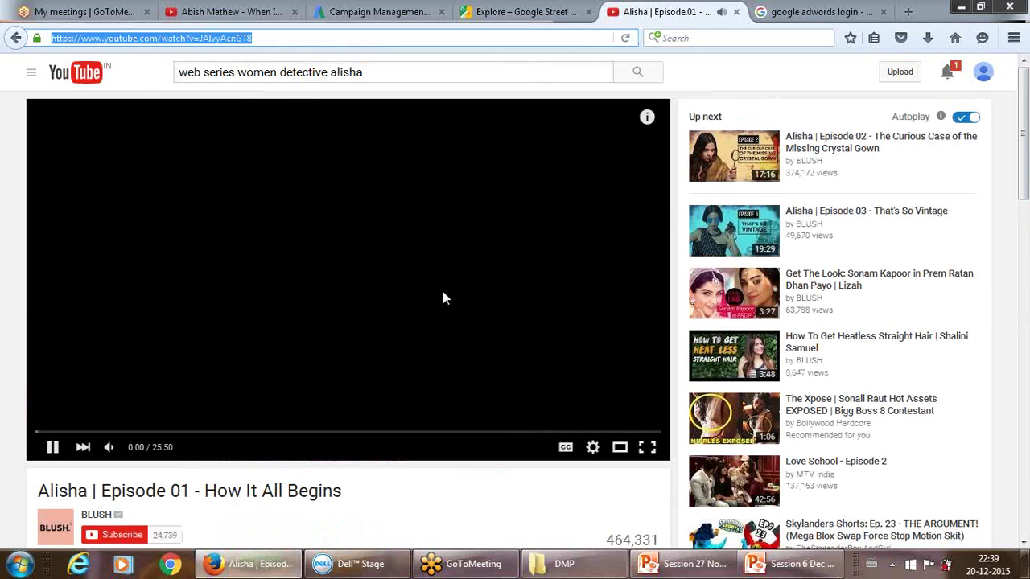
click(52, 448)
click(52, 449)
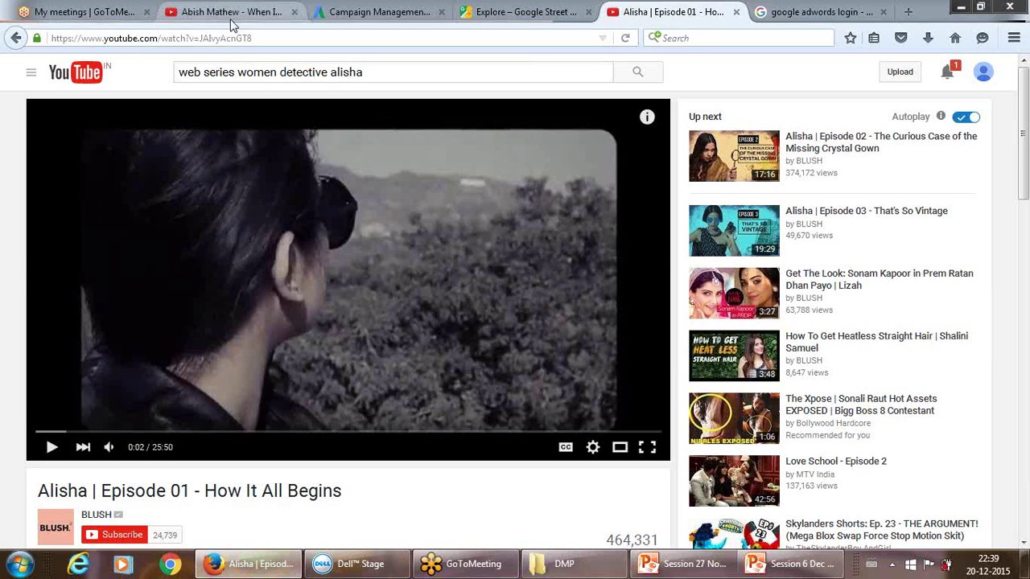
click(374, 11)
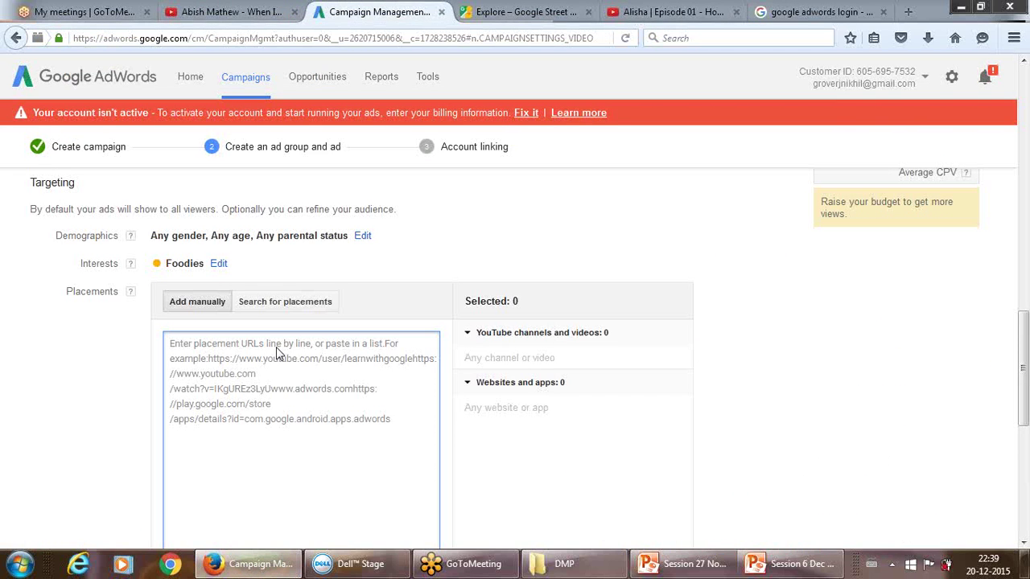
text(https://www.youtube.com/watch?v=JAIvyAcnGT8)
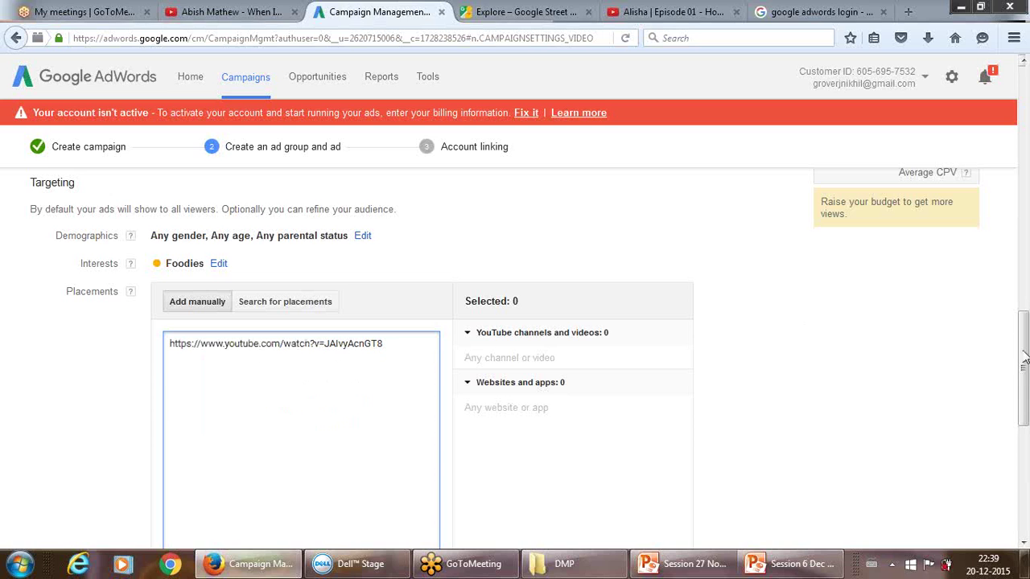
drag(1022, 346, 1022, 414)
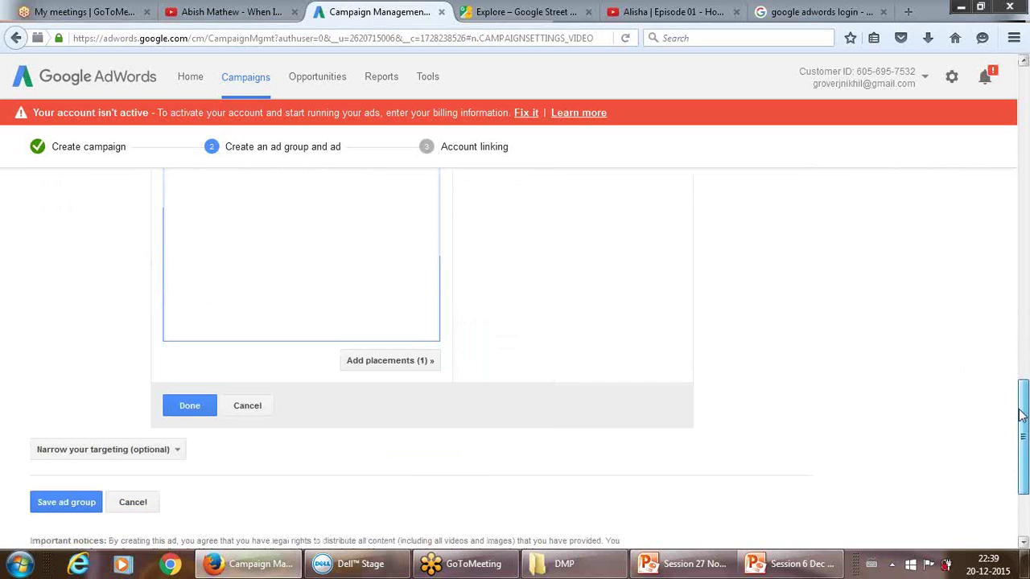
click(182, 408)
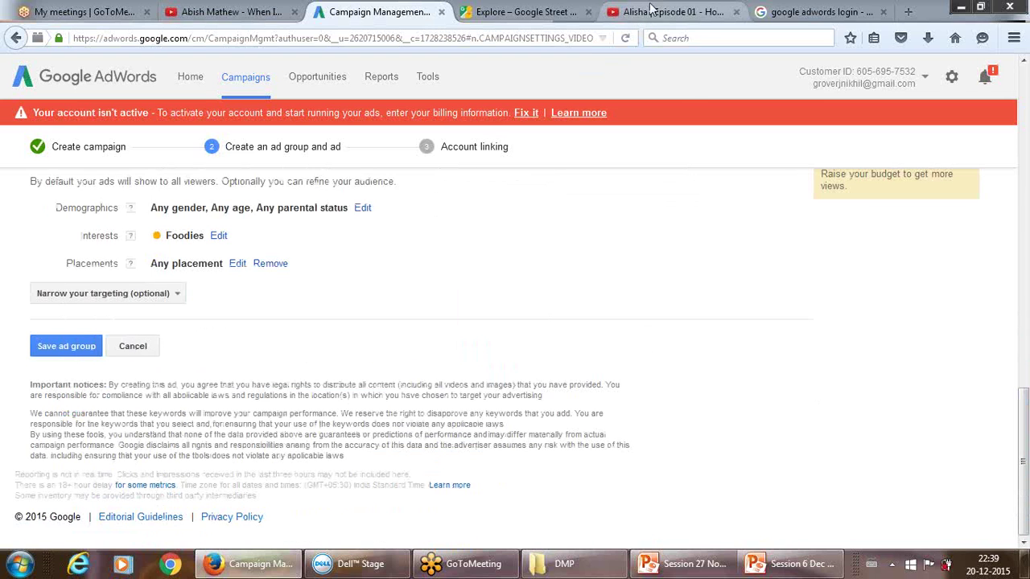
click(652, 11)
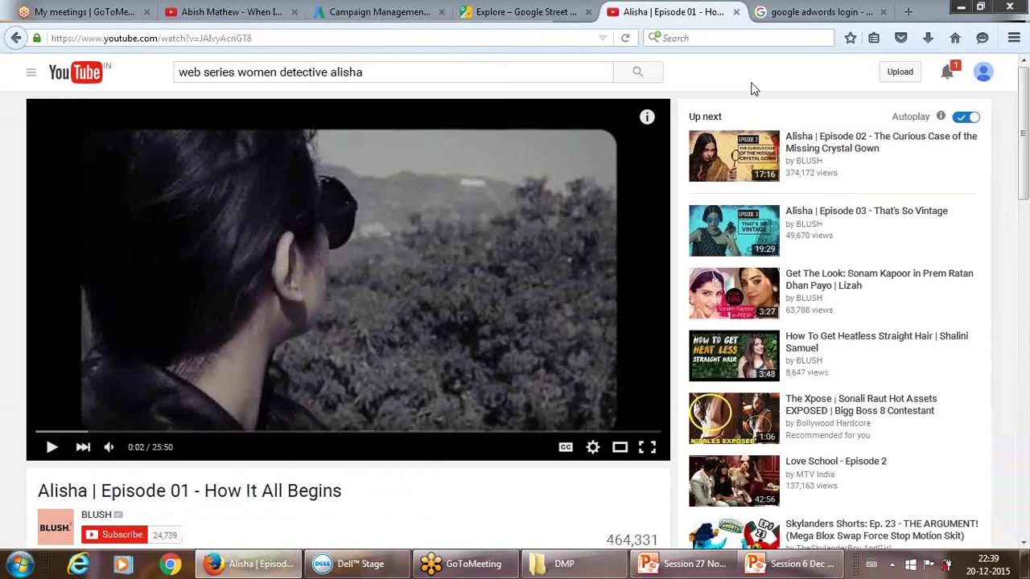
drag(1023, 155, 1023, 176)
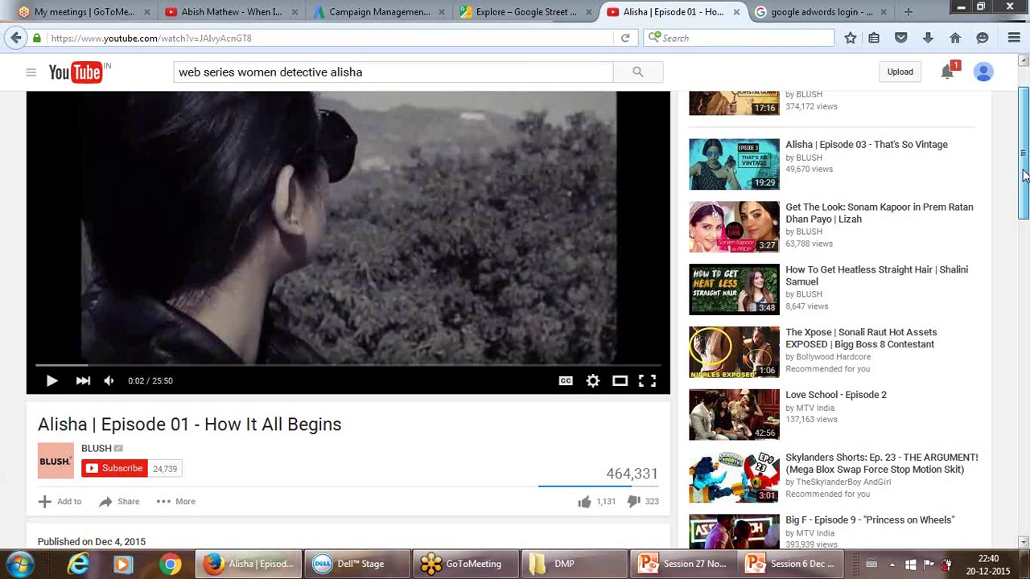
drag(1023, 176, 1024, 155)
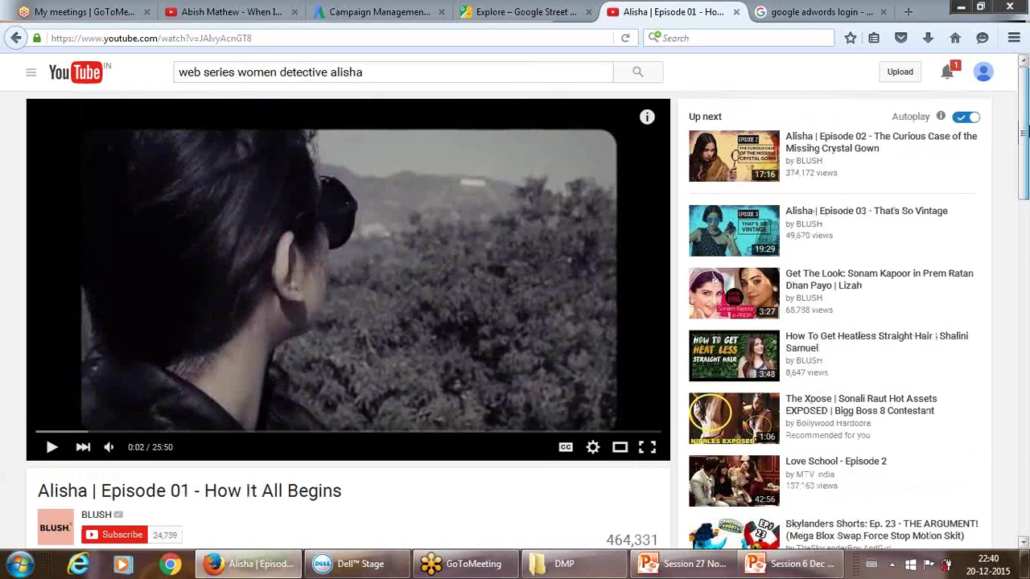
click(780, 17)
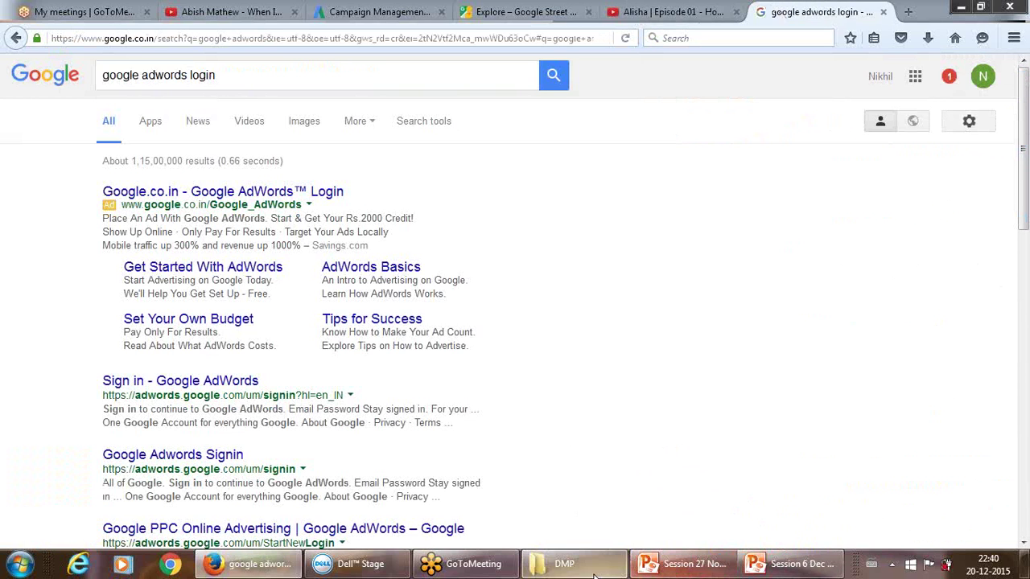
click(392, 8)
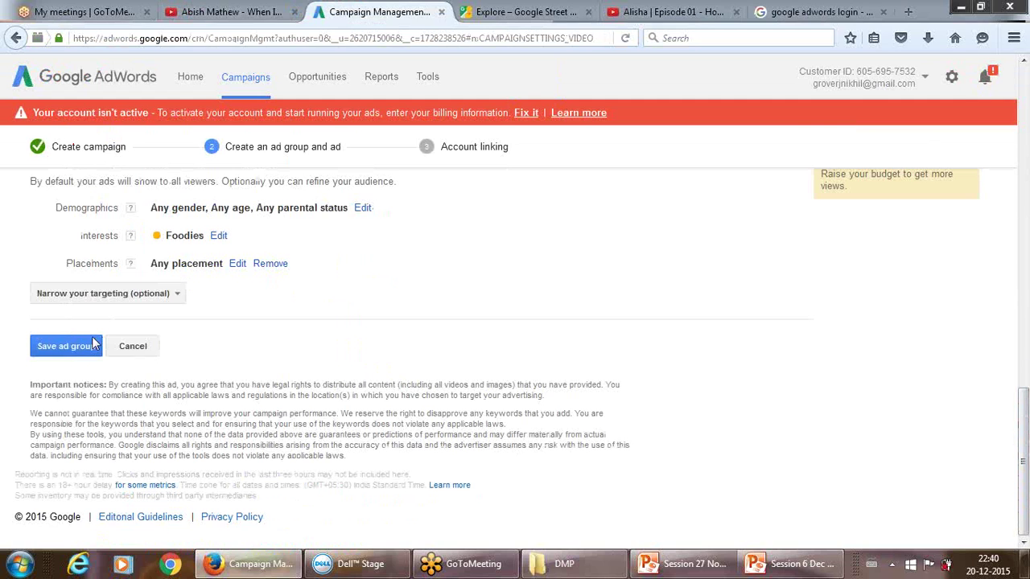
Step: Check the options for narrowing the targeting, save the ad group, and finish the campaign setup without linking a YouTube channel
click(169, 295)
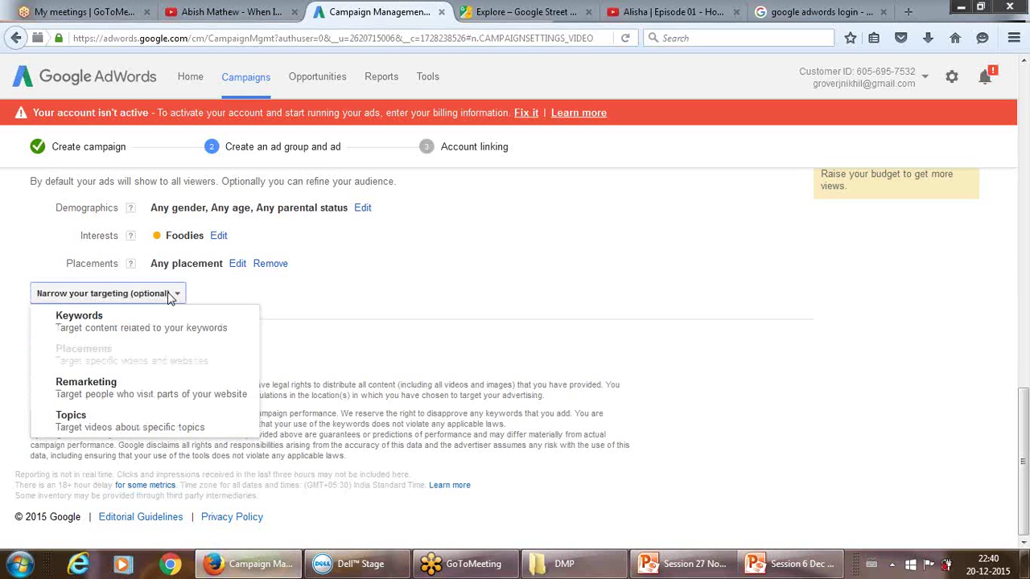
click(258, 301)
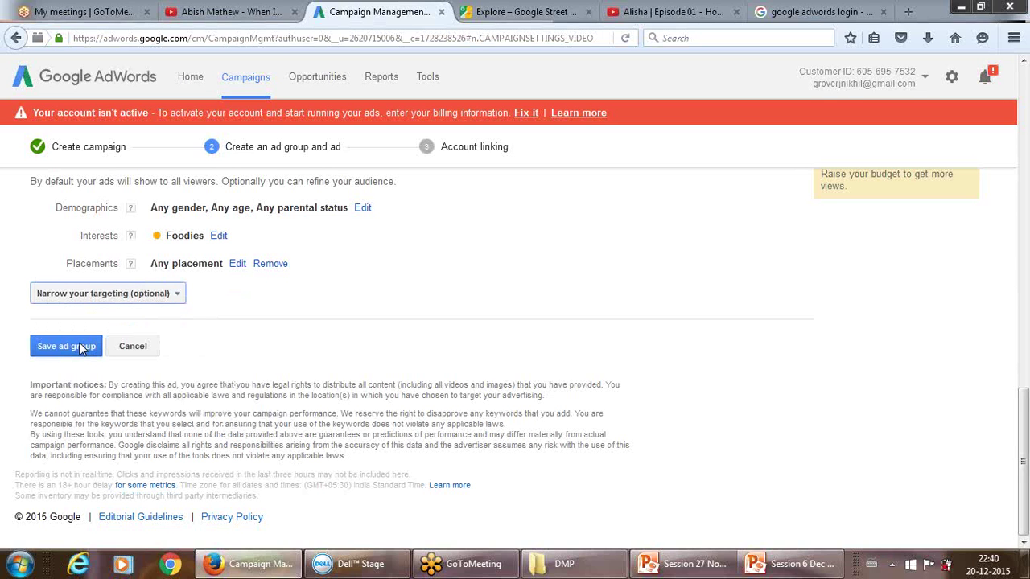
click(66, 346)
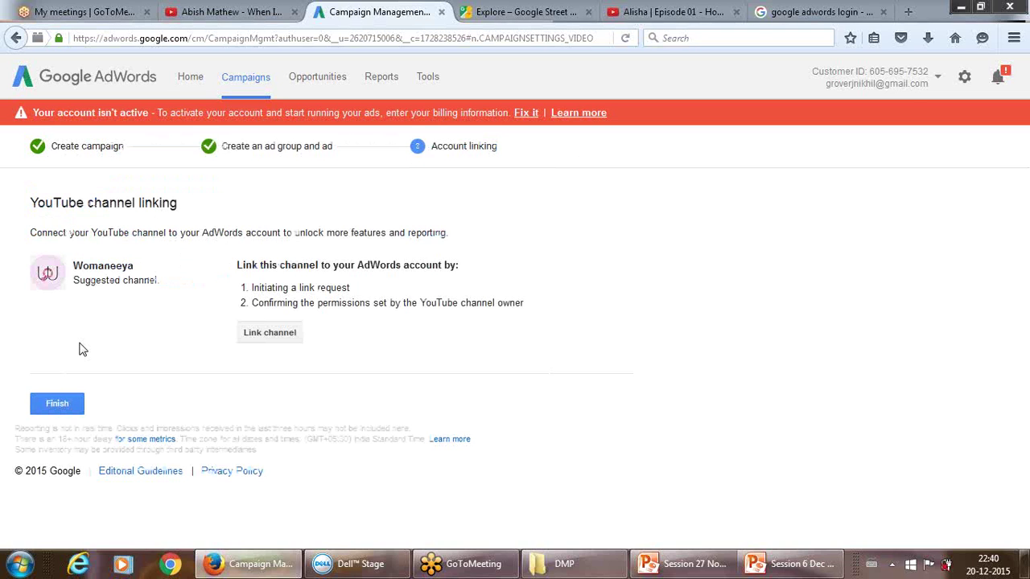
click(64, 404)
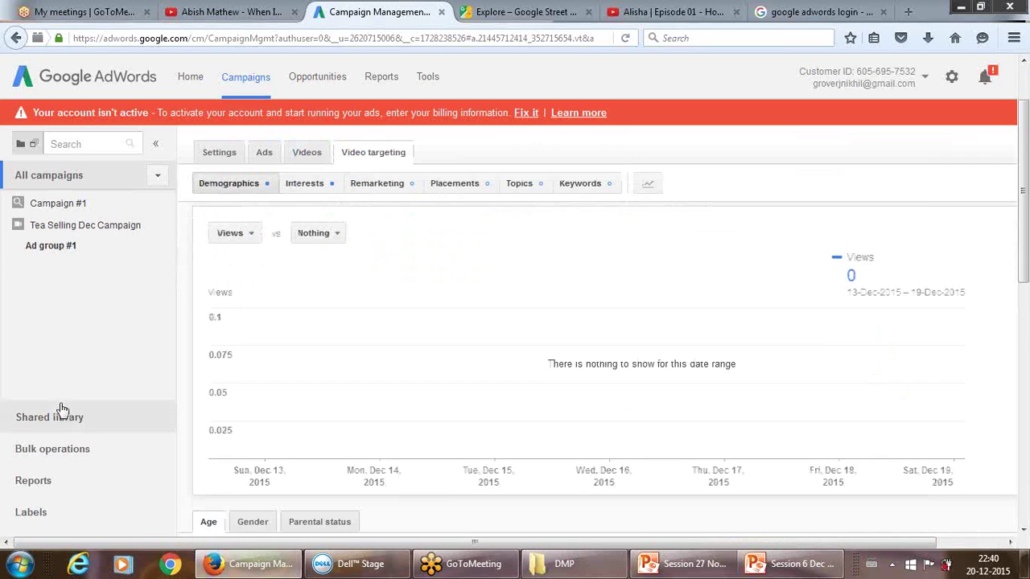
Step: Examine the new ad group's demographics targeting, including its views chart and age table
scroll(61, 409, down, 2)
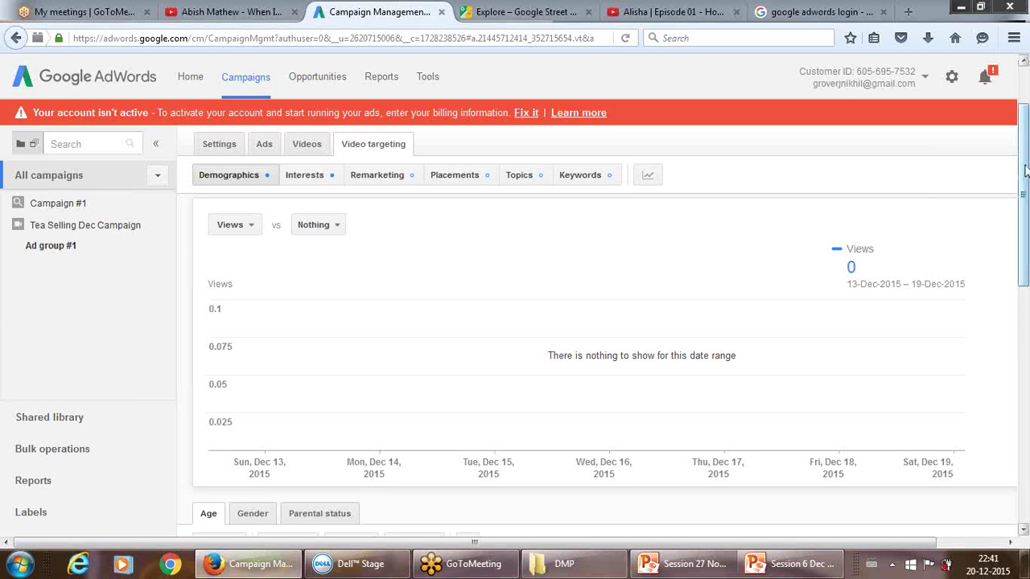
drag(1026, 169, 1025, 230)
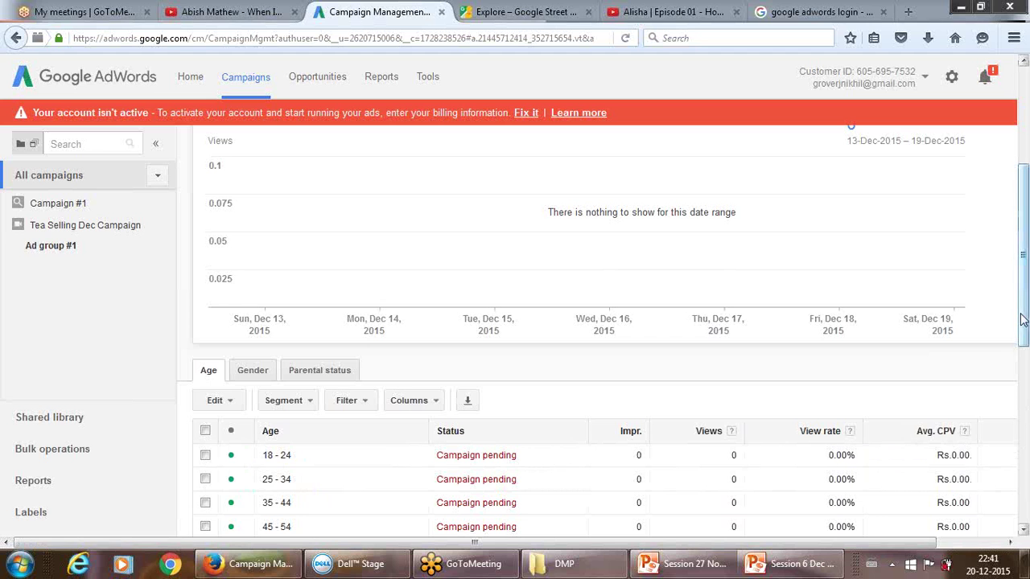
drag(1024, 312, 1026, 360)
scroll(1026, 361, up, 5)
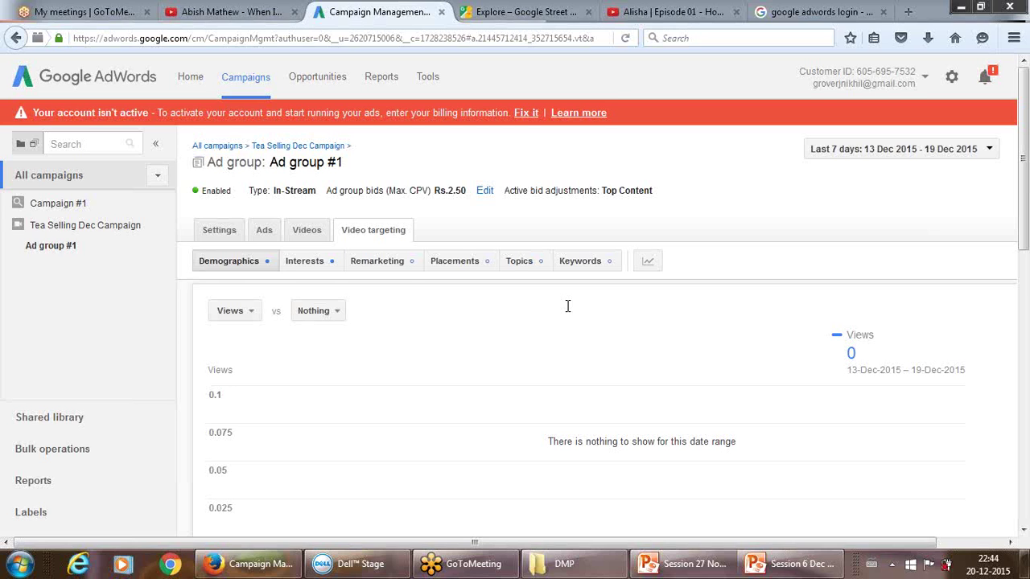
mouse_move(268, 571)
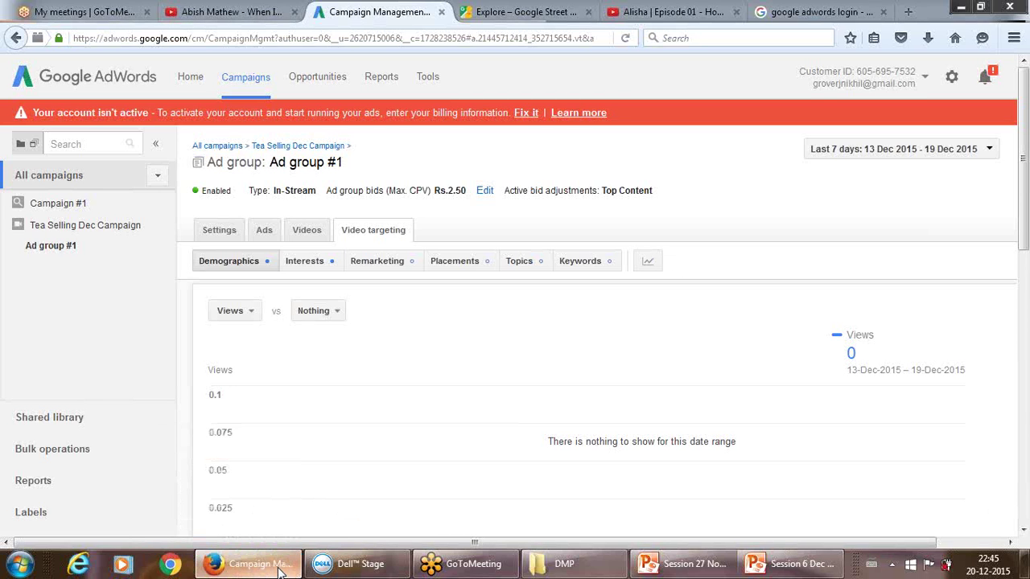
click(710, 561)
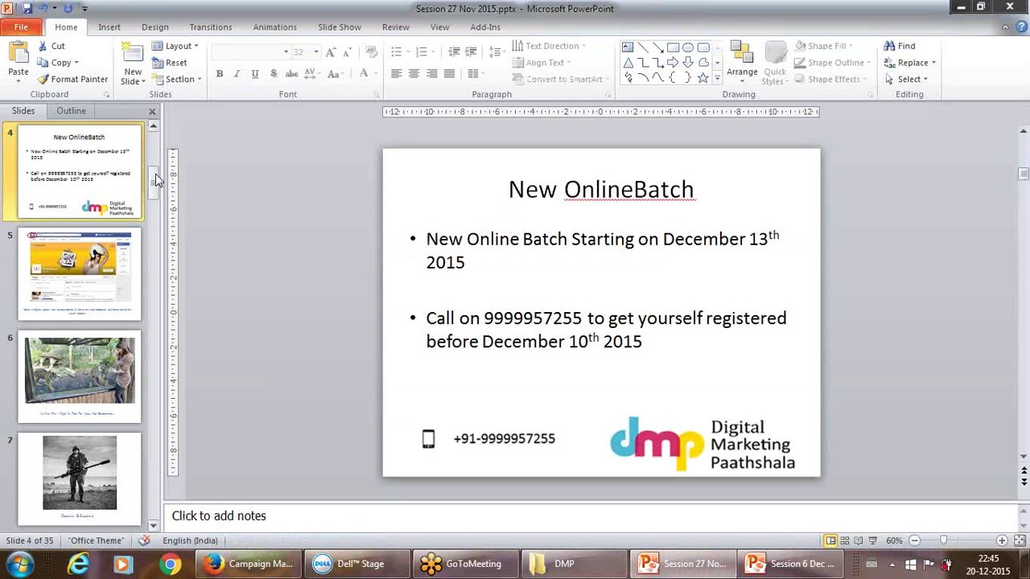
drag(156, 186, 153, 145)
click(97, 289)
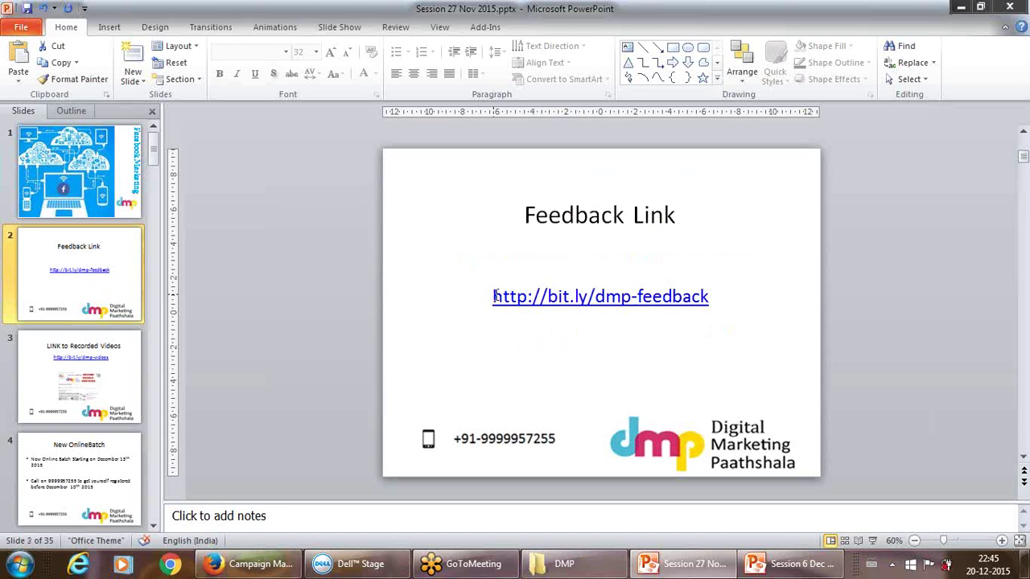
drag(493, 298, 626, 314)
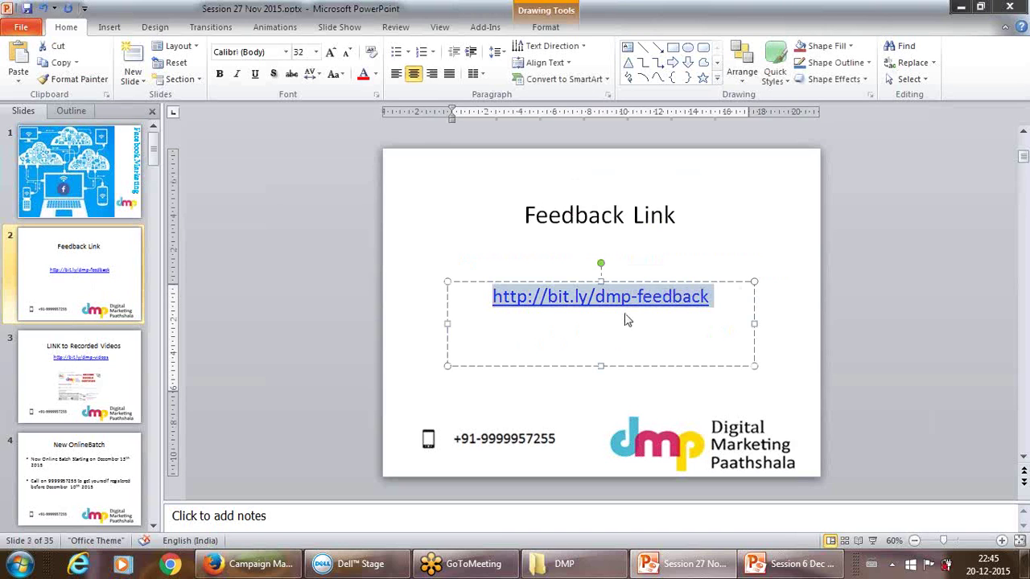